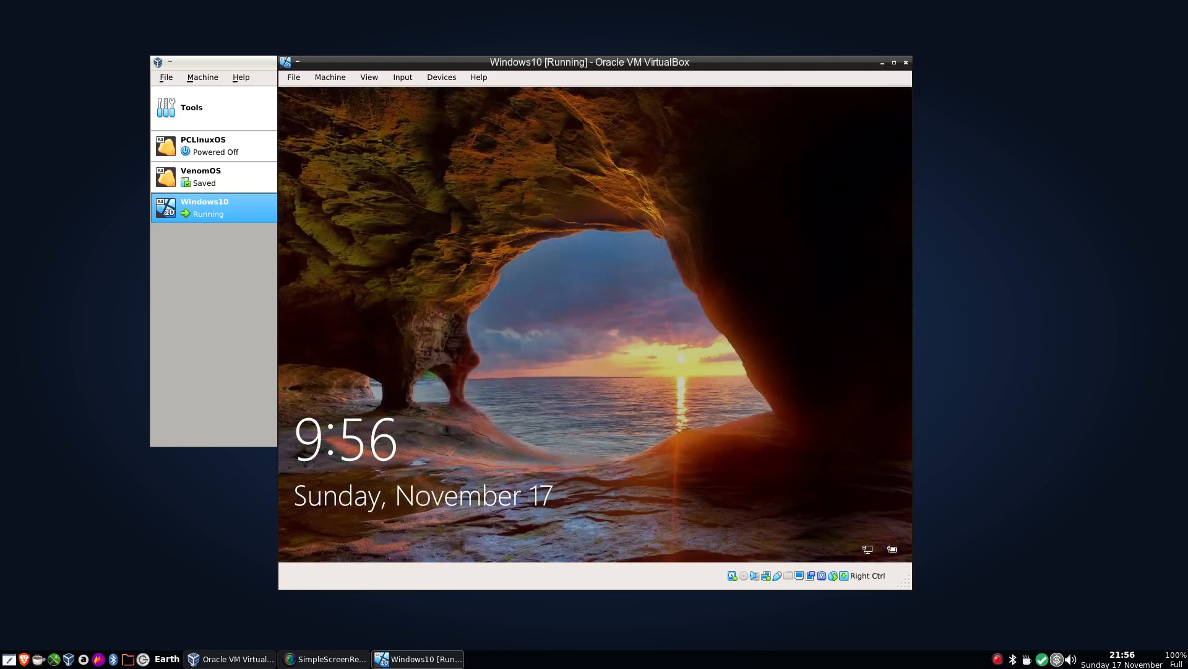
Sign in to the Windows 10 guest by entering the account password.
{"action": "key", "text": "Return"}
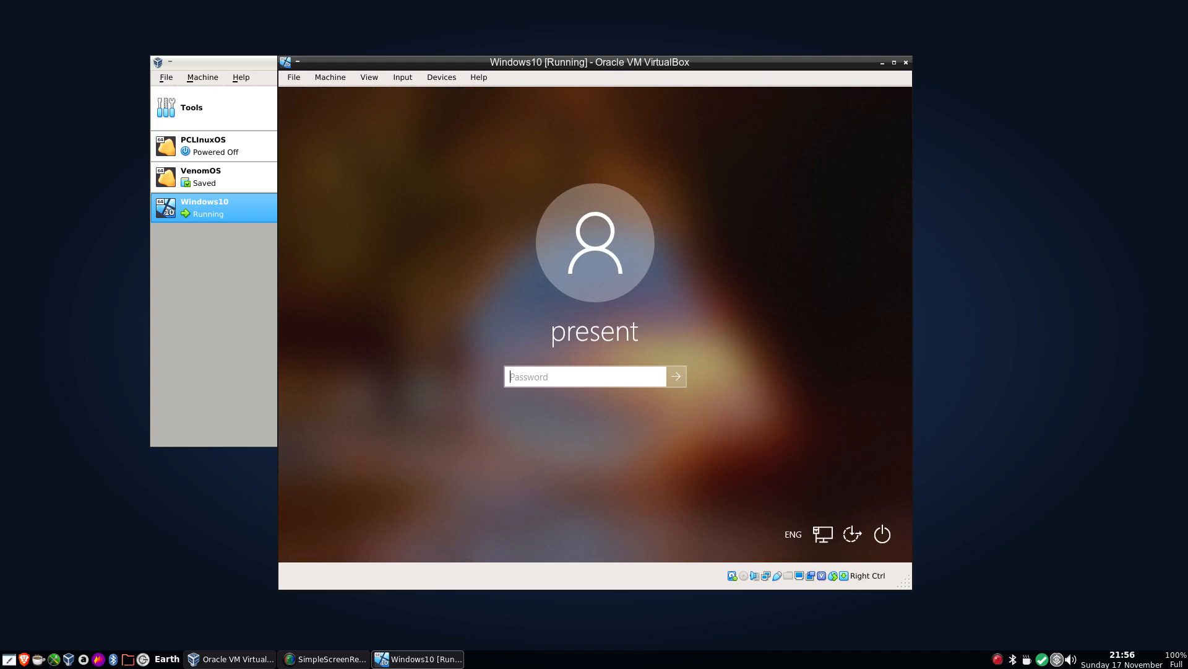
{"action": "type", "text": "*******"}
{"action": "key", "text": "Return"}
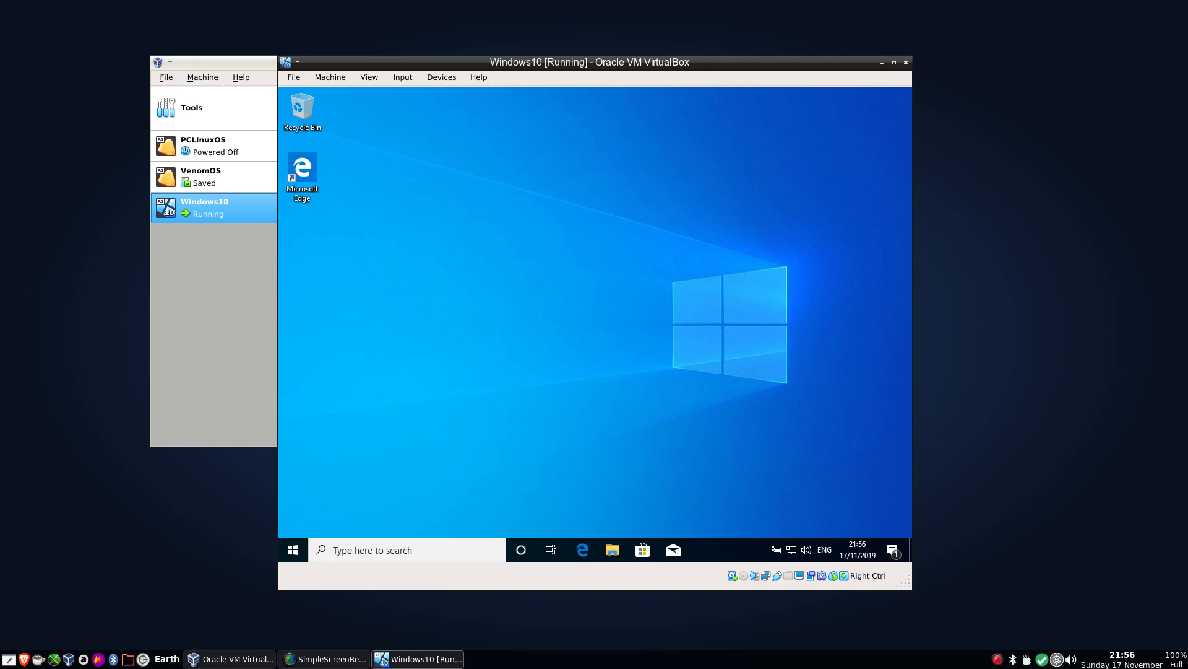
{"action": "left_click", "coordinate": [294, 549]}
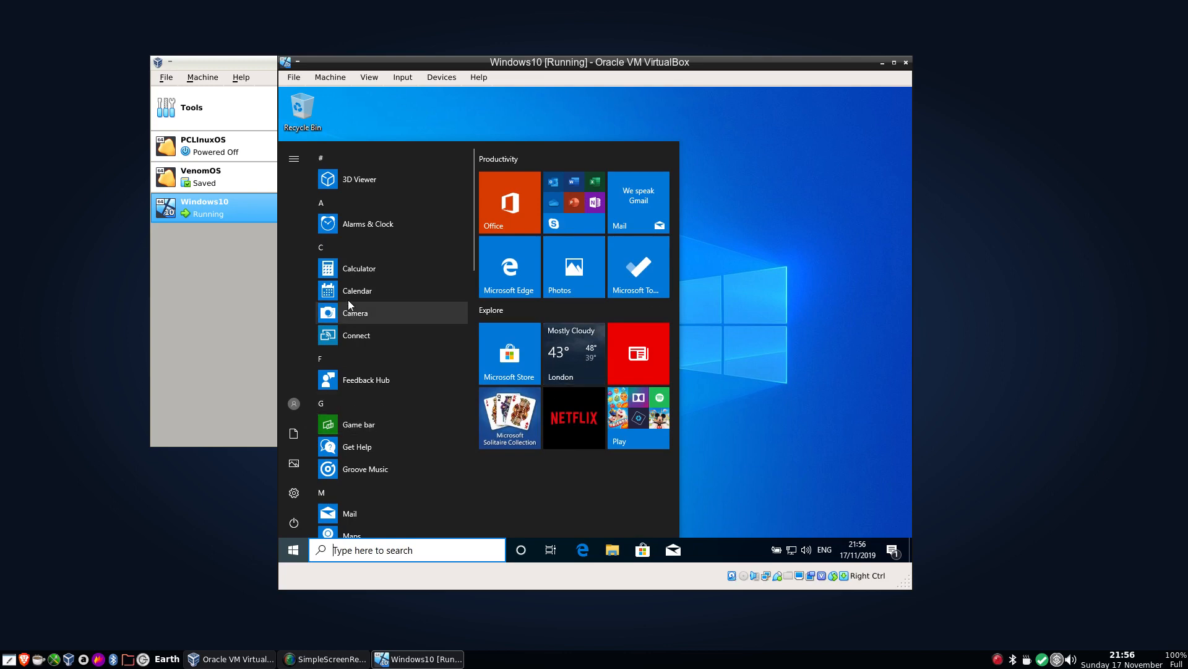
{"action": "scroll", "coordinate": [373, 427], "scroll_direction": "down", "scroll_amount": 10}
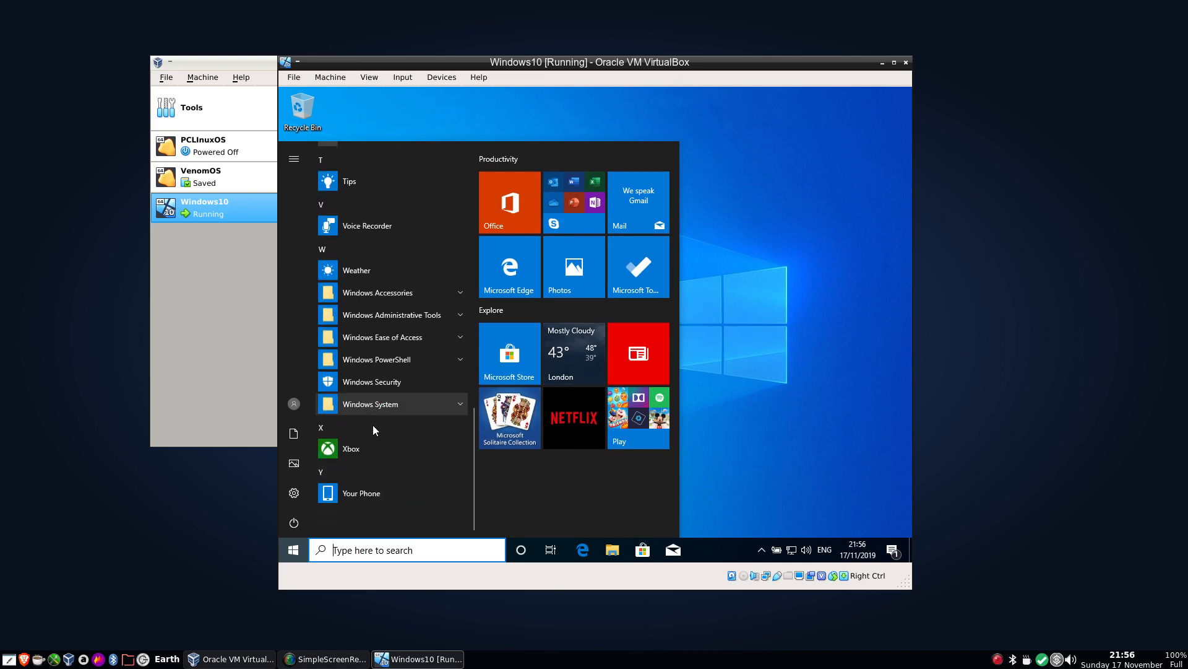
{"action": "scroll", "coordinate": [373, 427], "scroll_direction": "up", "scroll_amount": 5}
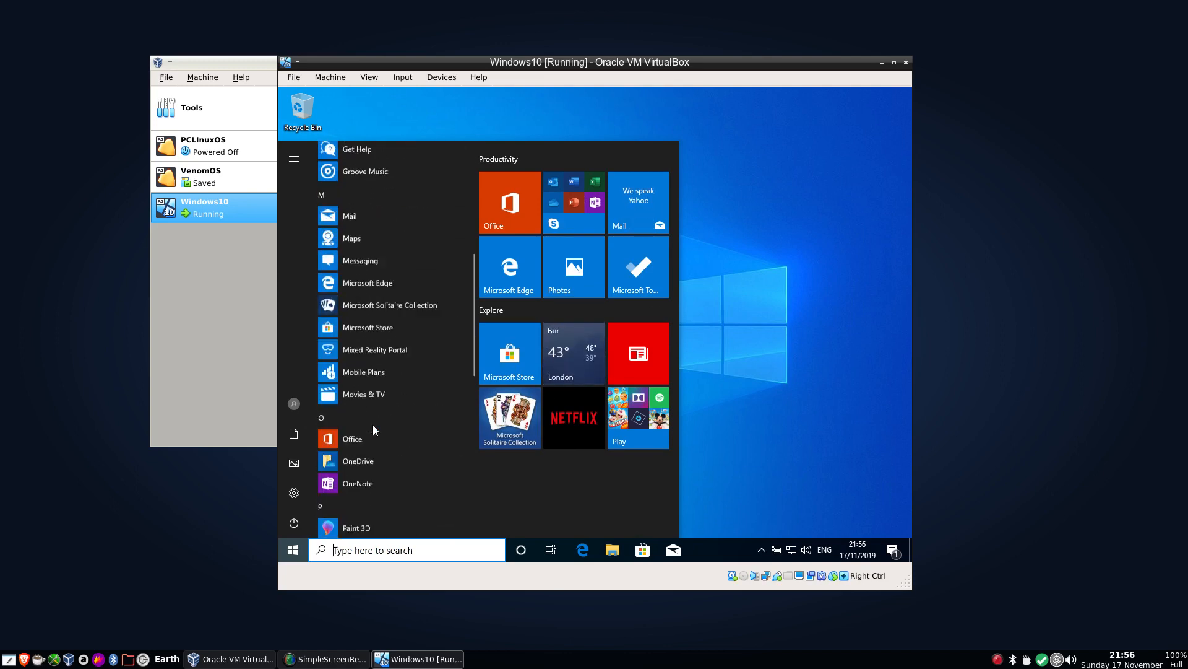
{"action": "scroll", "coordinate": [372, 425], "scroll_direction": "up", "scroll_amount": 4}
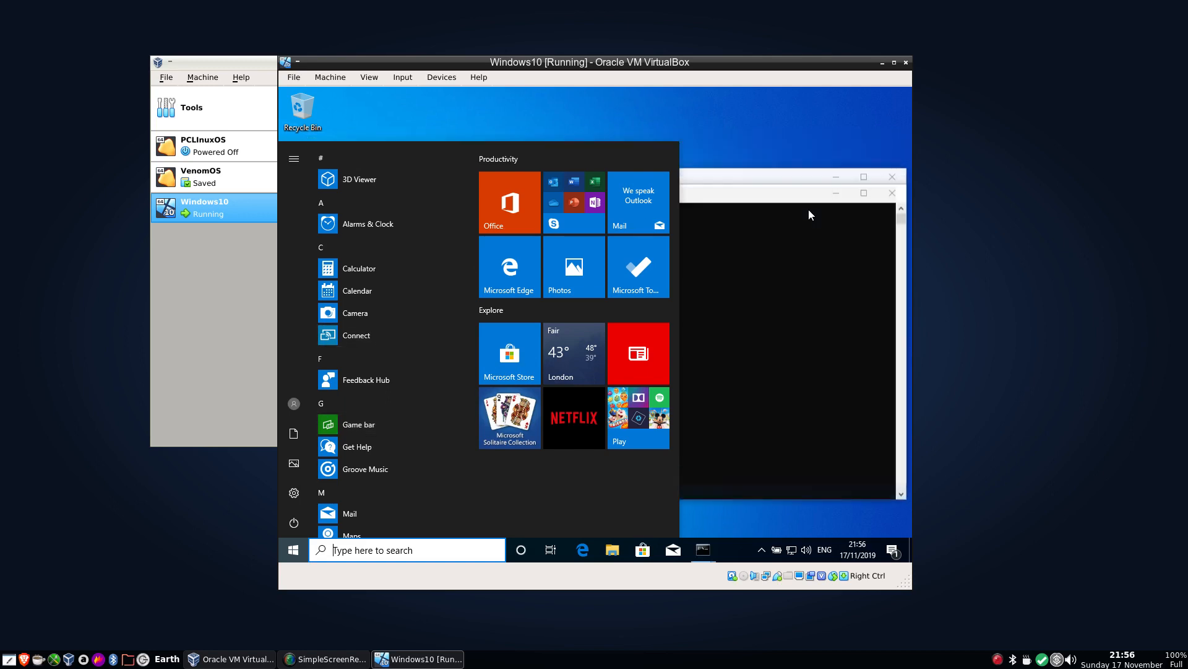
{"action": "left_click", "coordinate": [807, 209]}
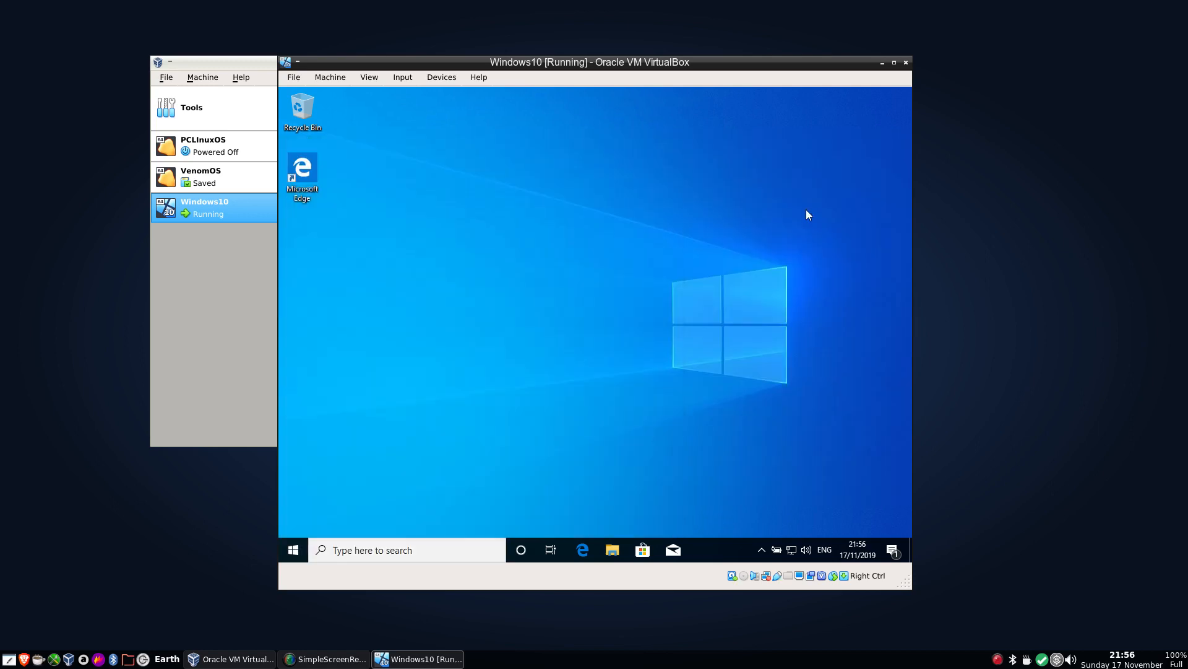
Insert the community-pclinuxos-openbox-2019.11.iso disk image into the virtual machine's optical drive.
{"action": "left_click", "coordinate": [441, 77]}
{"action": "mouse_move", "coordinate": [474, 99]}
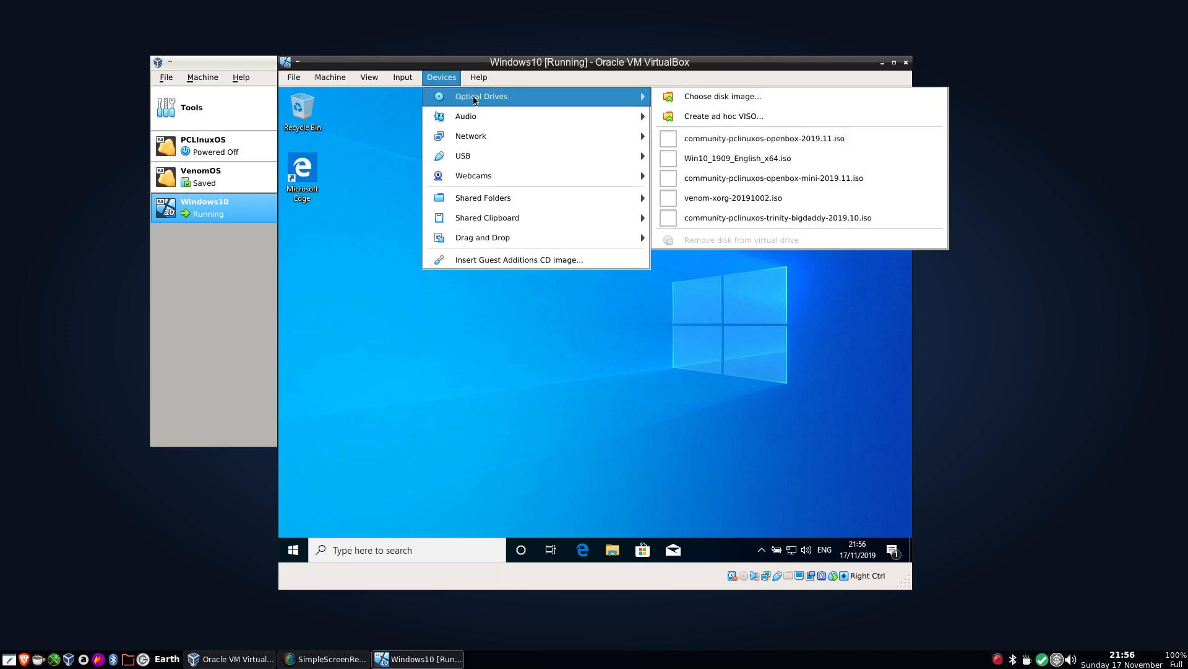
{"action": "left_click", "coordinate": [725, 140]}
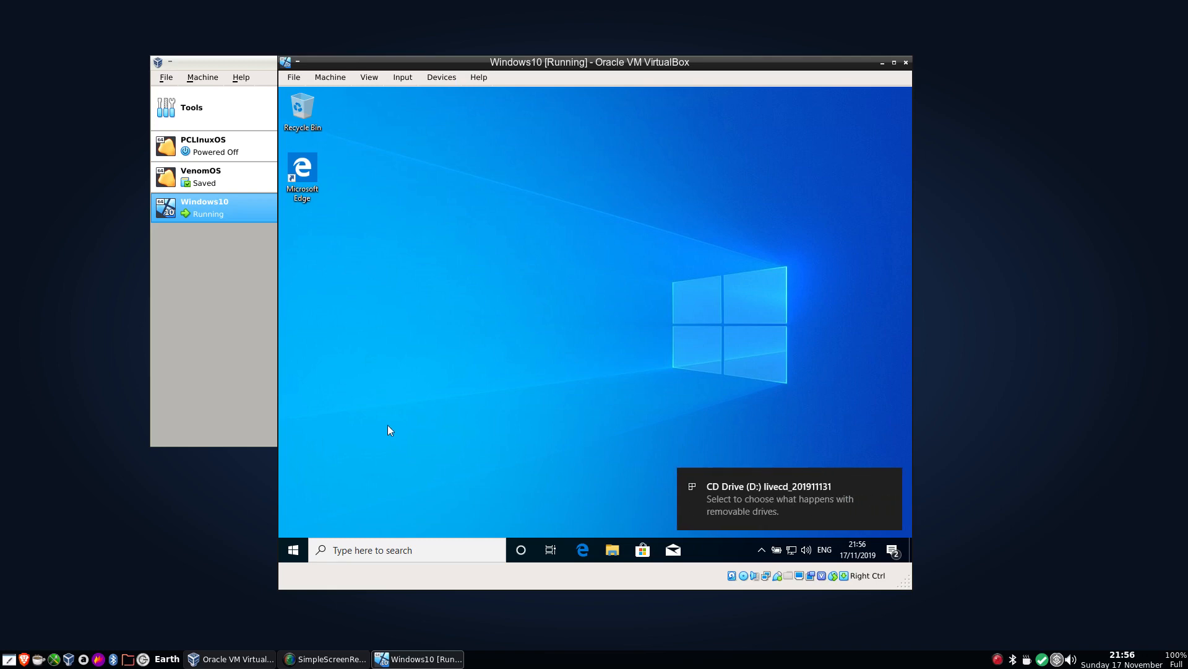
Restart Windows so the virtual machine boots from the PCLinuxOS live disc.
{"action": "left_click", "coordinate": [295, 548]}
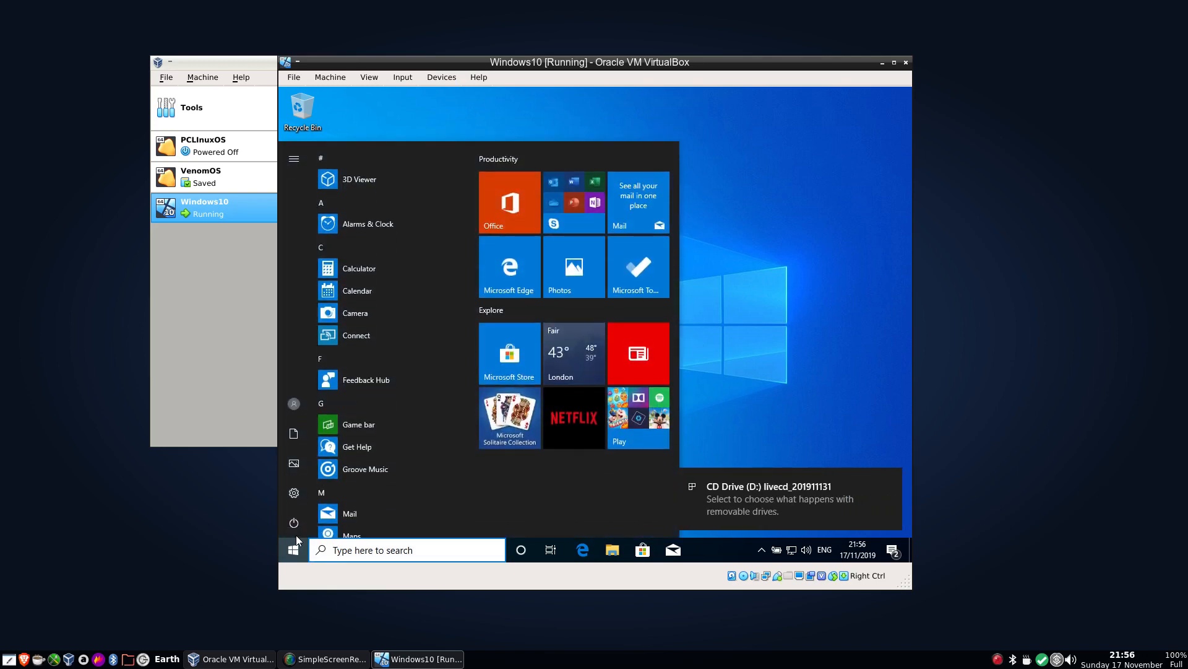
{"action": "left_click", "coordinate": [296, 523]}
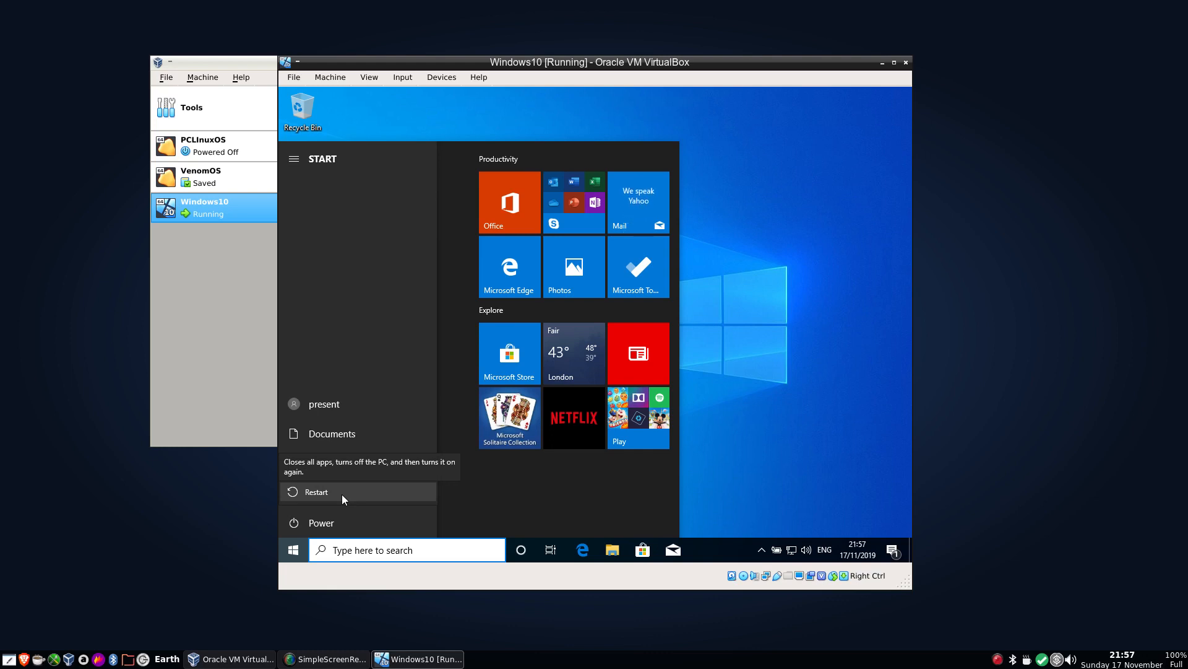
{"action": "left_click", "coordinate": [342, 494]}
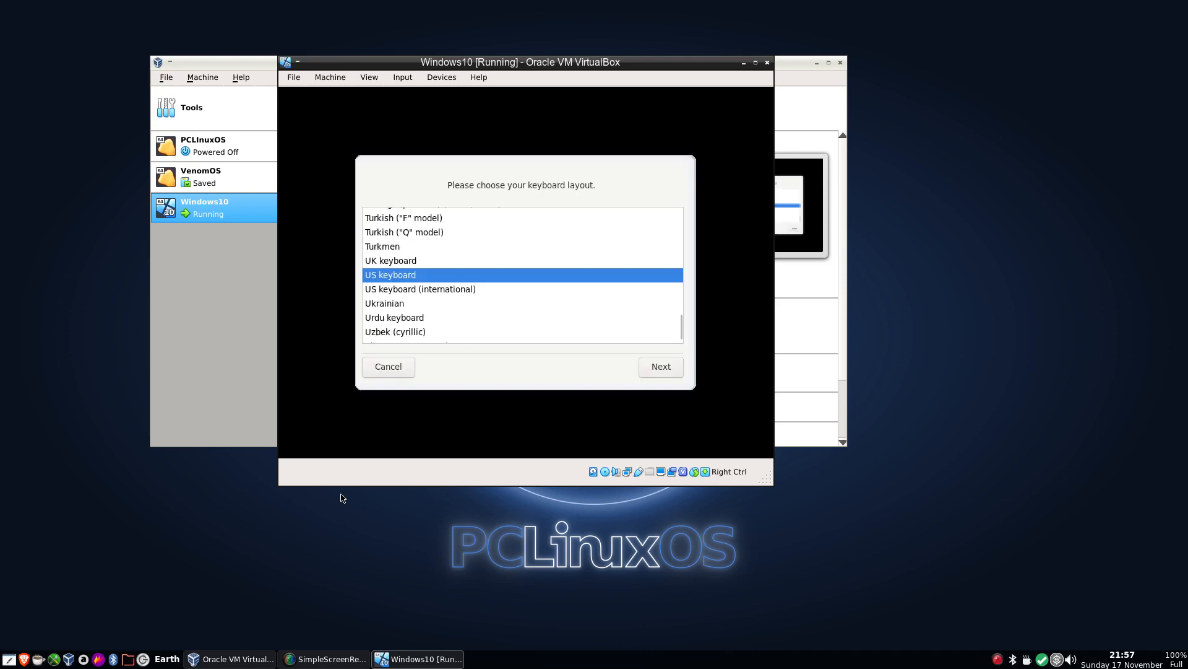
Choose the UK keyboard layout for the PCLinuxOS live session and continue.
{"action": "left_click", "coordinate": [436, 261]}
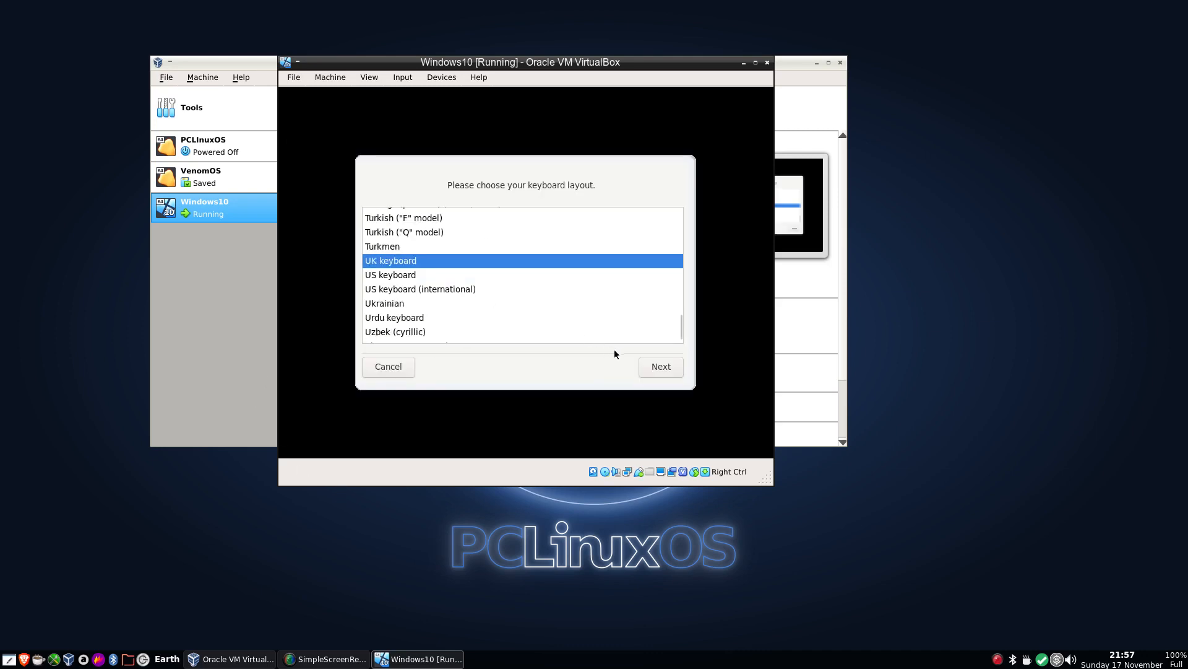
{"action": "left_click", "coordinate": [646, 366]}
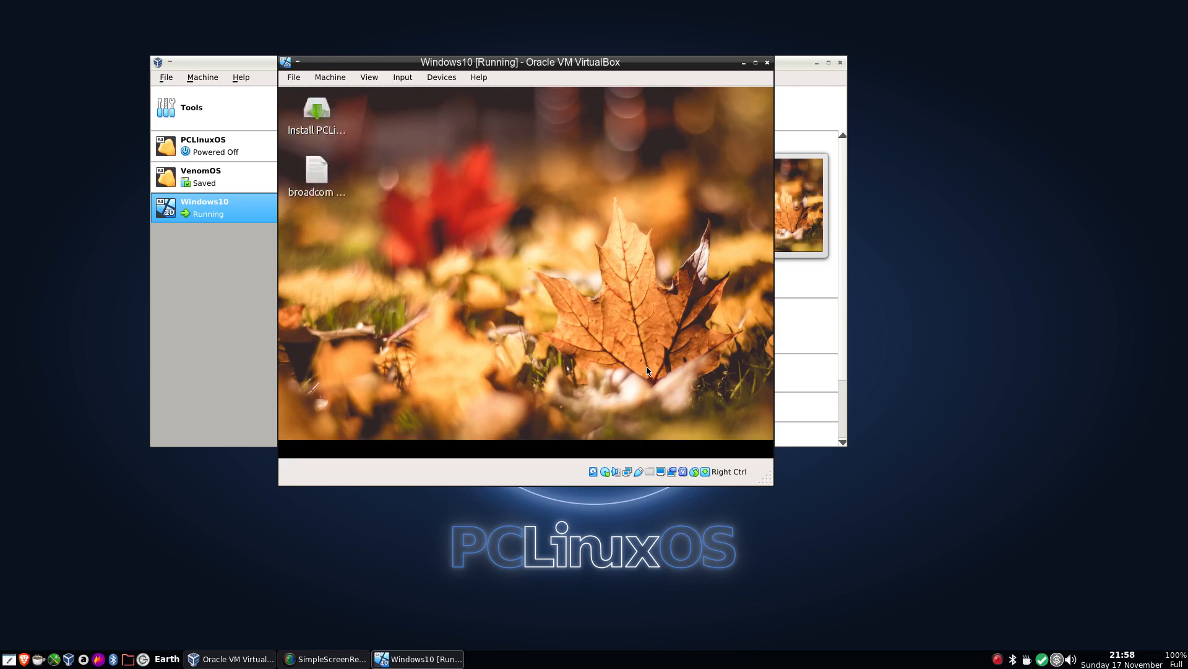
Close the VirtualBox Manager window.
{"action": "left_click", "coordinate": [817, 64]}
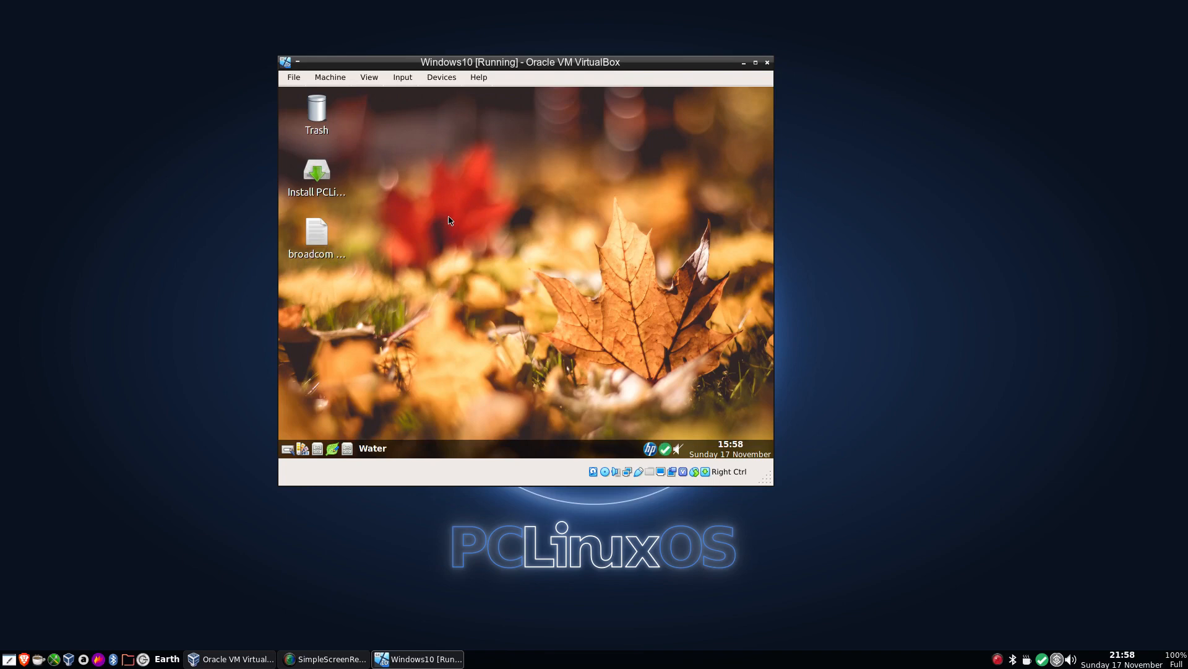
Launch GParted from the desktop menu's Applications > Configuration submenu.
{"action": "right_click", "coordinate": [453, 164]}
{"action": "mouse_move", "coordinate": [500, 190]}
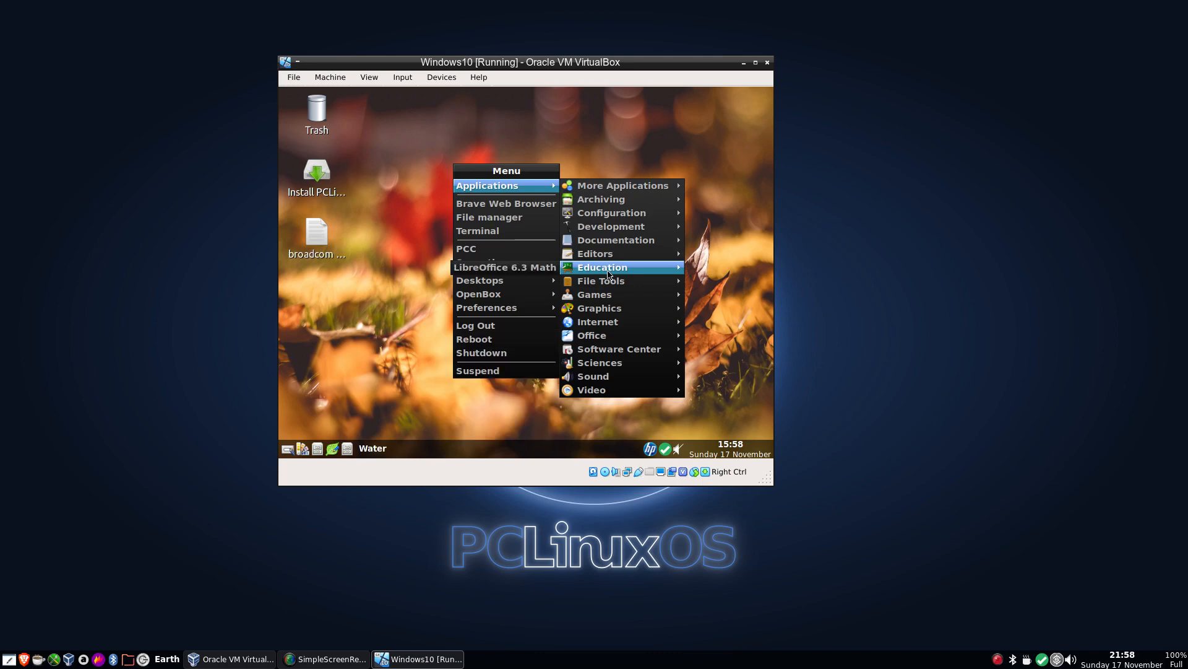
{"action": "mouse_move", "coordinate": [599, 188]}
{"action": "mouse_move", "coordinate": [599, 216]}
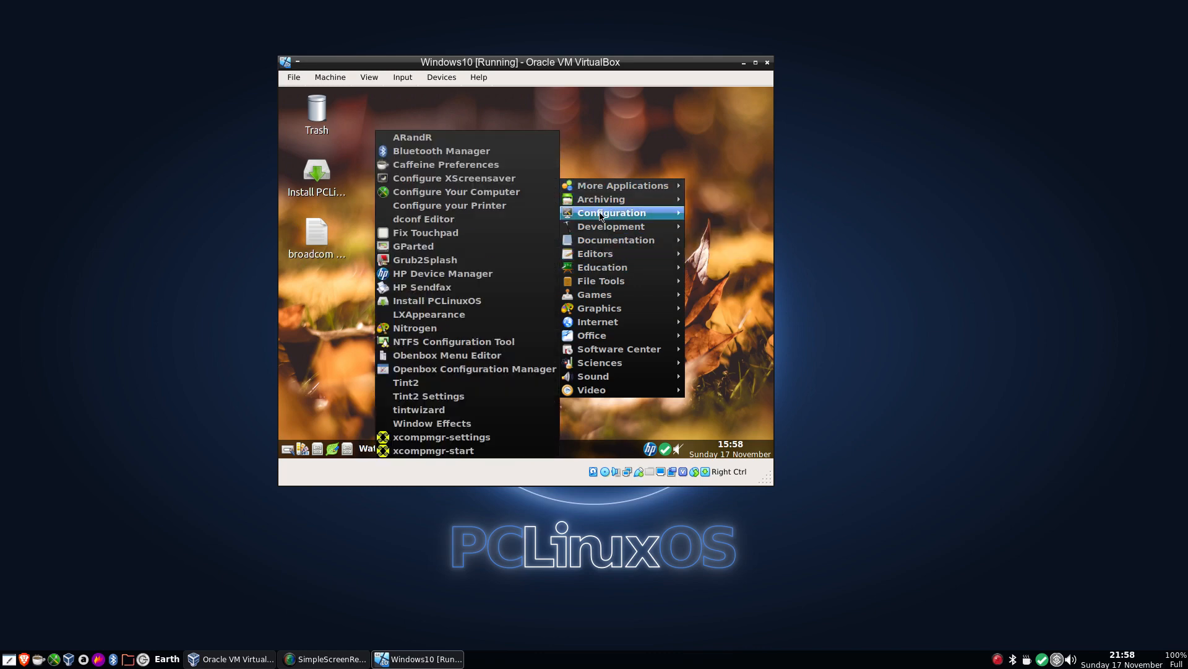
{"action": "left_click", "coordinate": [486, 246]}
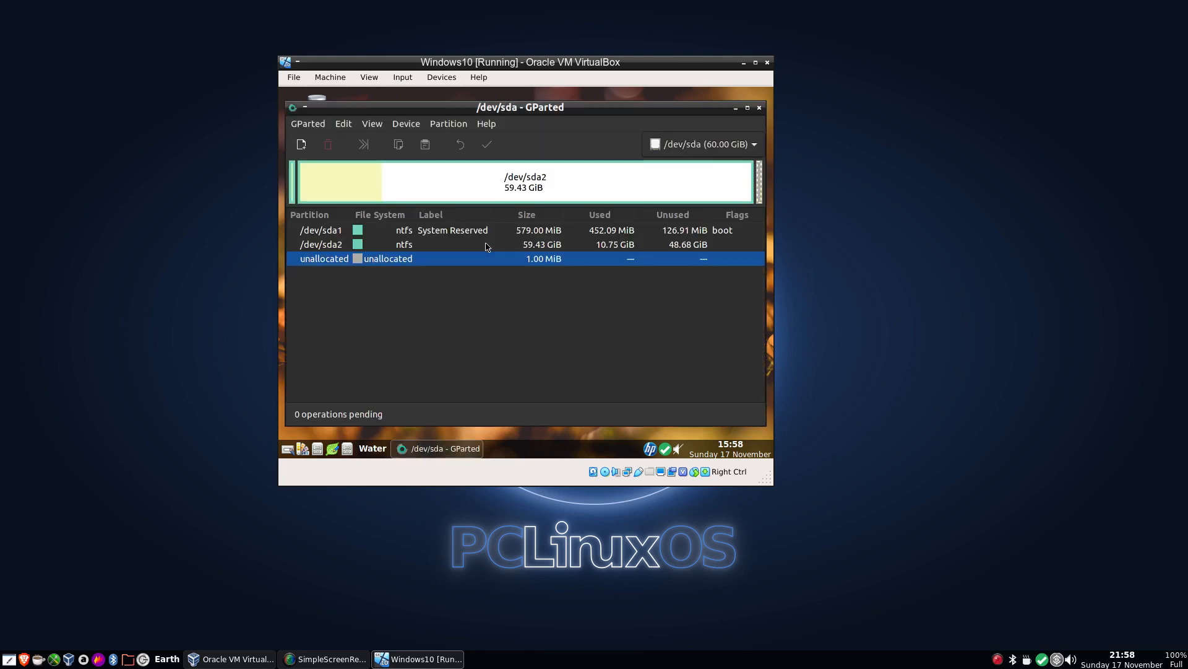
Shrink the /dev/sda2 NTFS partition to 47836 MiB, leaving 13024 MiB free space following it.
{"action": "left_click", "coordinate": [569, 179]}
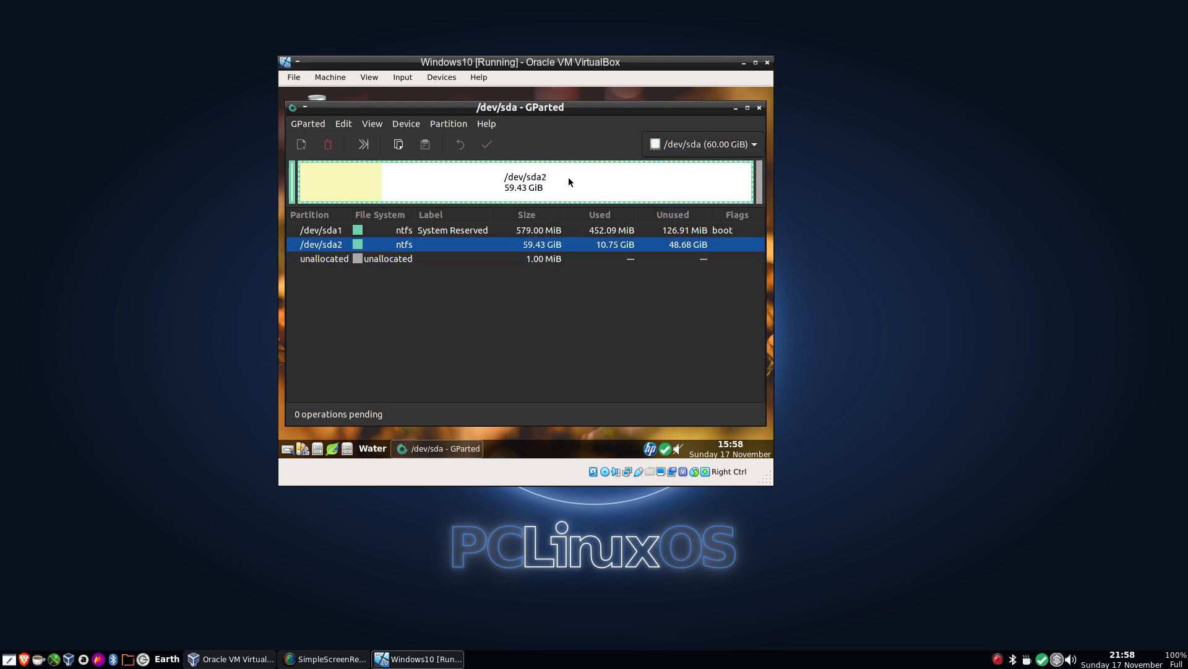
{"action": "right_click", "coordinate": [569, 182]}
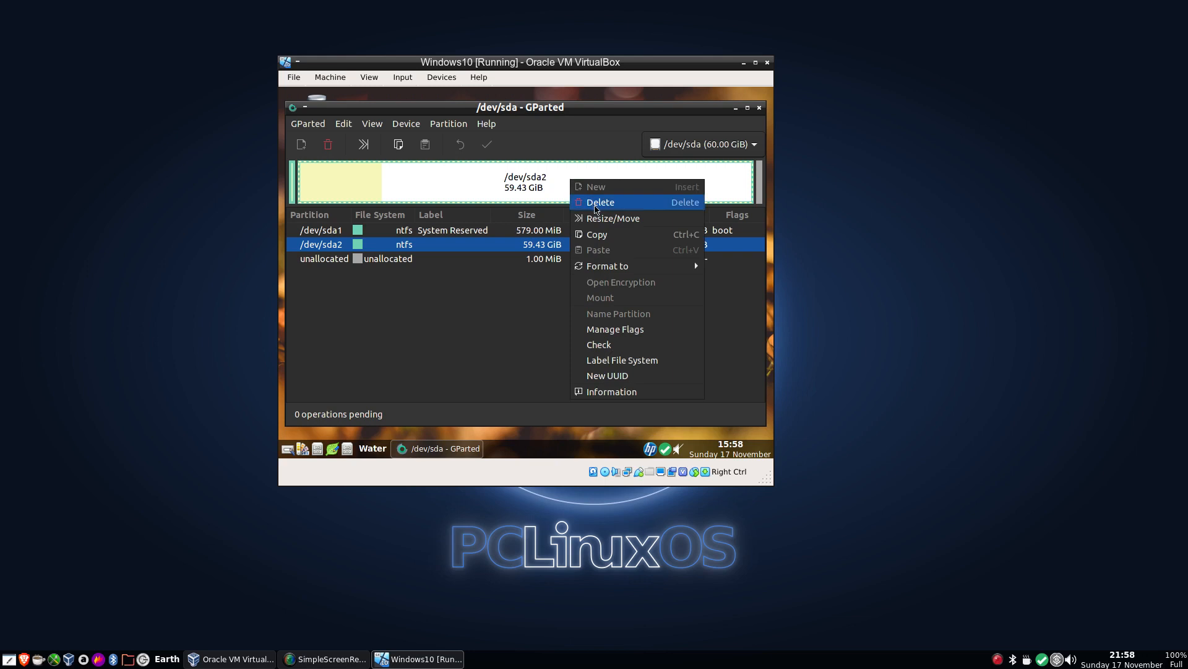
{"action": "left_click", "coordinate": [604, 219]}
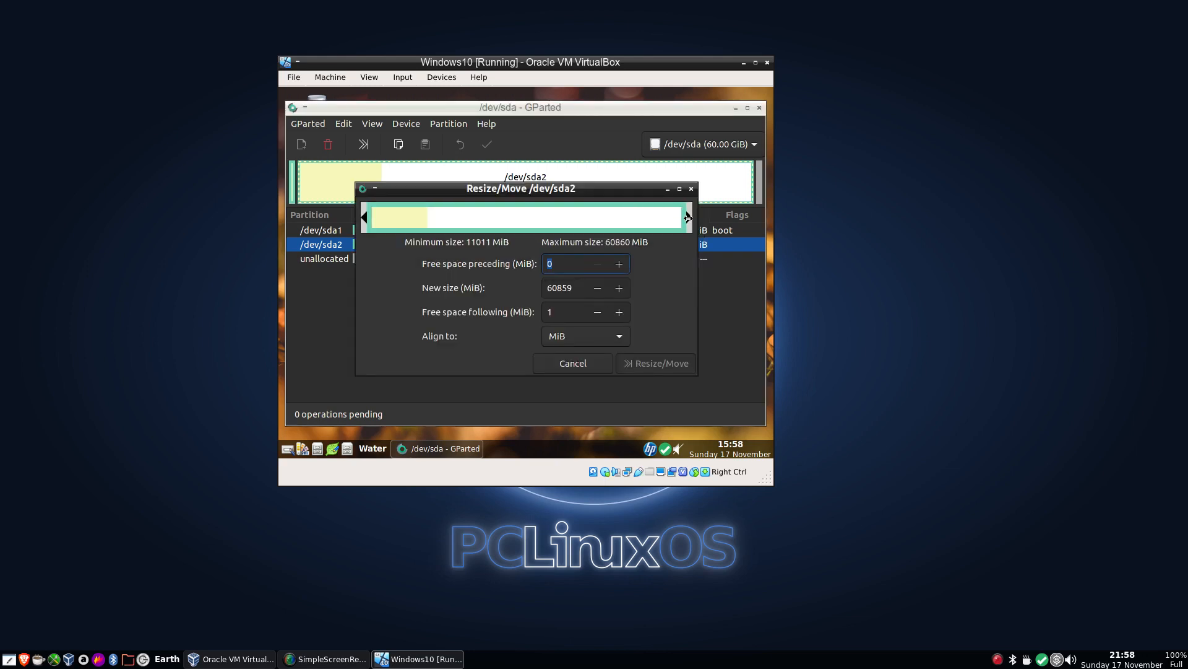
{"action": "left_click_drag", "start_coordinate": [688, 217], "coordinate": [620, 223]}
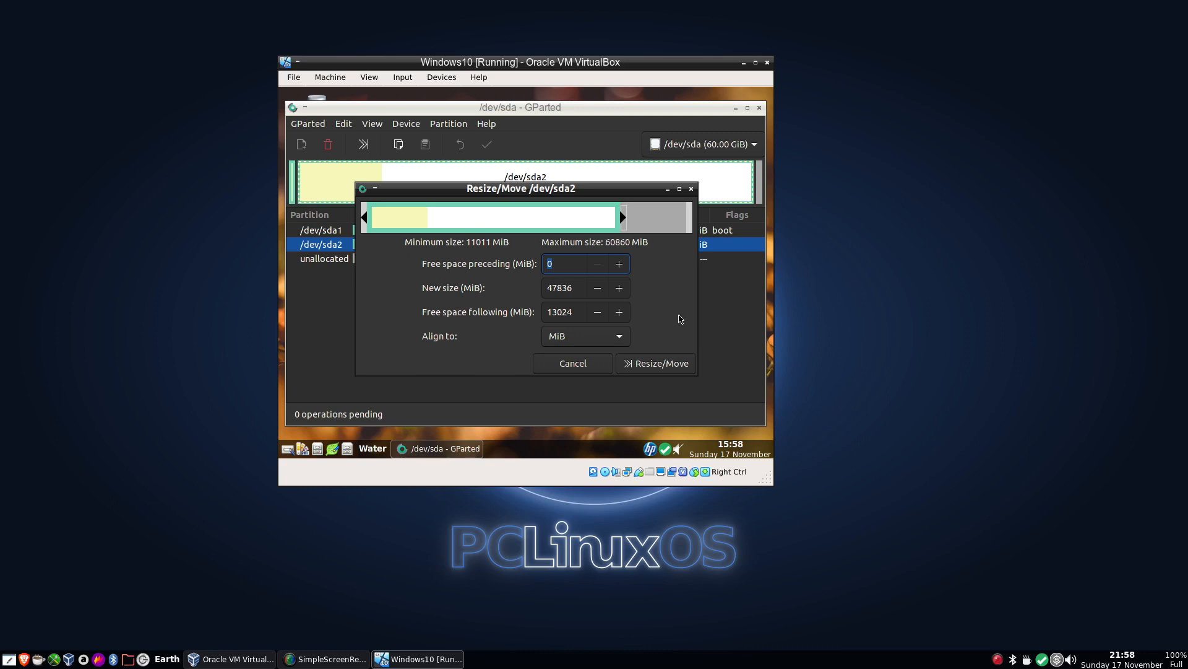
{"action": "left_click", "coordinate": [657, 367]}
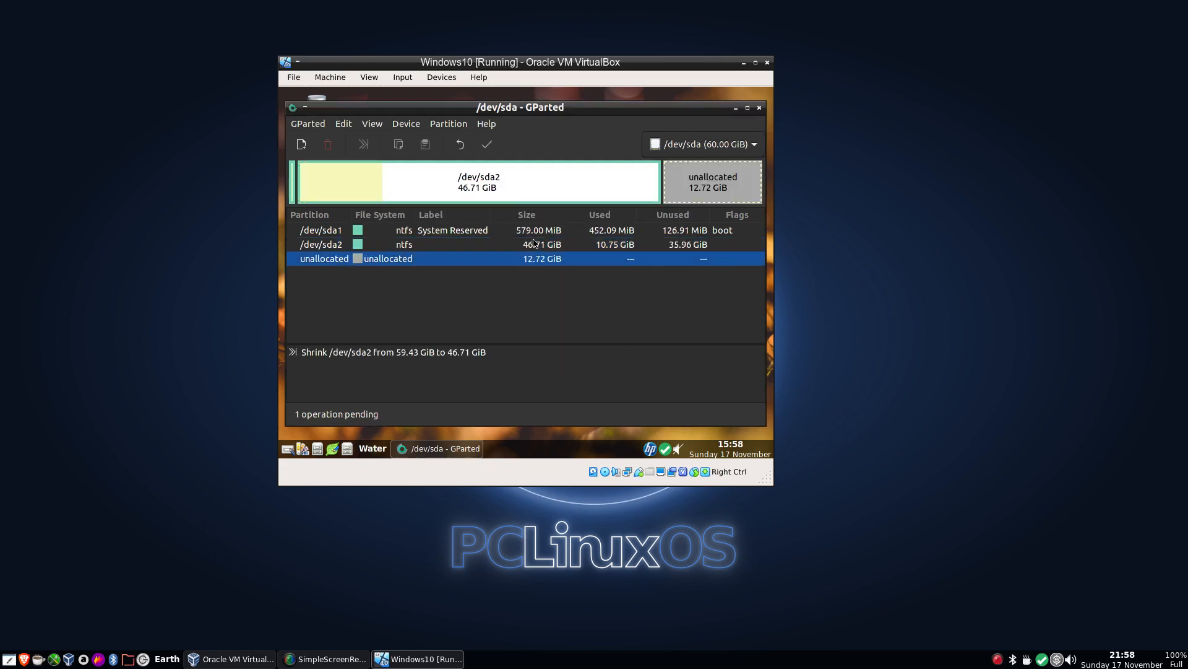
Apply the pending shrink operation, then close the progress dialog and GParted.
{"action": "left_click", "coordinate": [486, 147]}
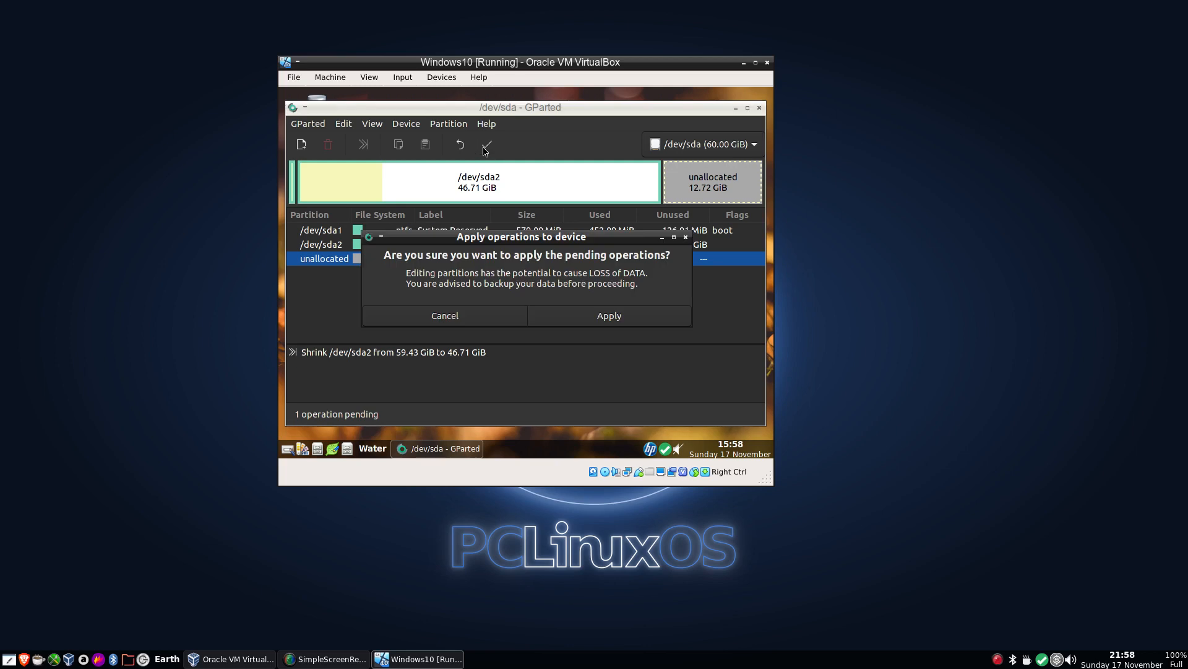
{"action": "left_click", "coordinate": [598, 317]}
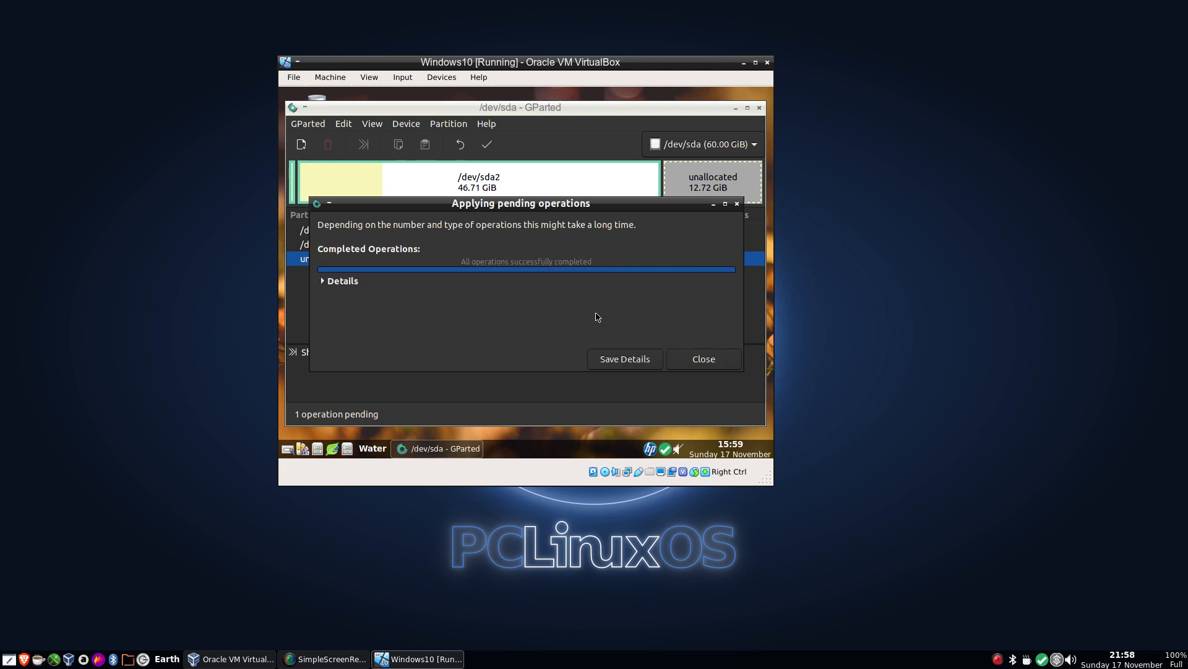
{"action": "left_click", "coordinate": [701, 362]}
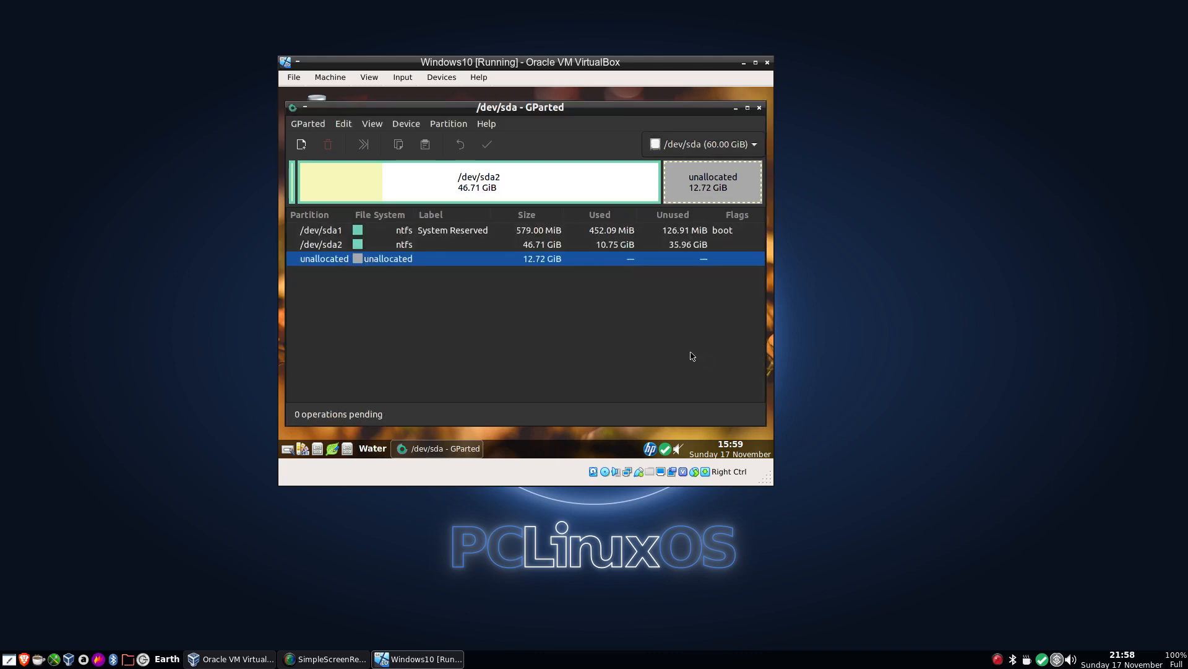
{"action": "left_click", "coordinate": [759, 107]}
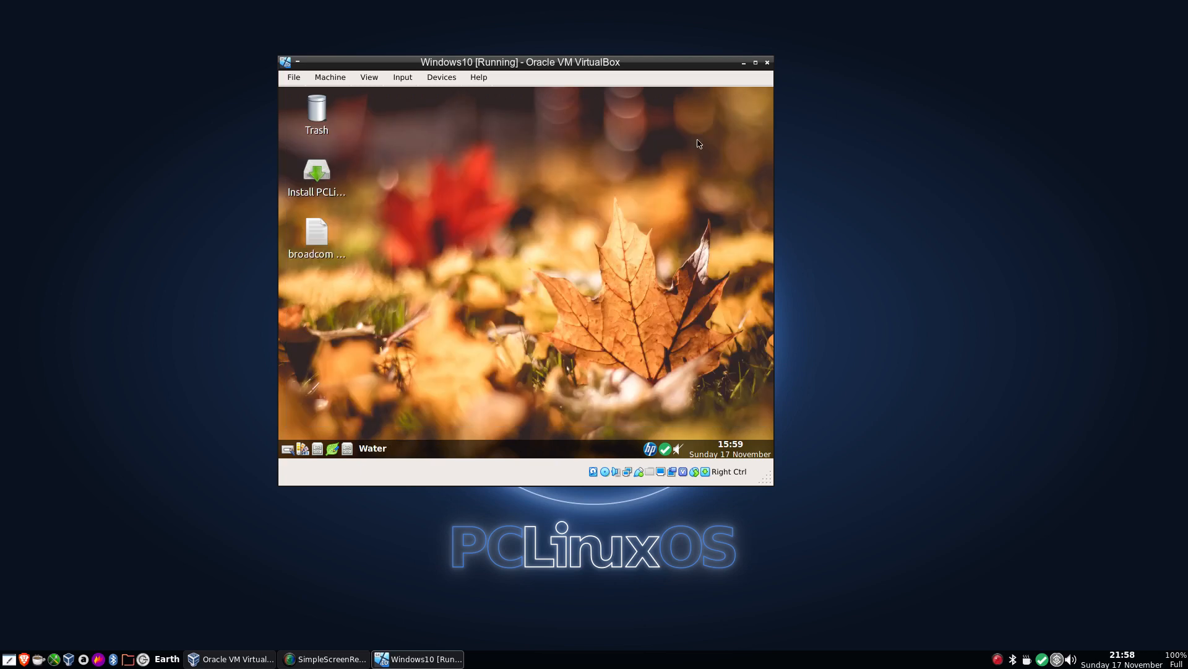
Start the Install PCLinuxOS wizard from the desktop and proceed past the welcome page.
{"action": "double_click", "coordinate": [319, 179]}
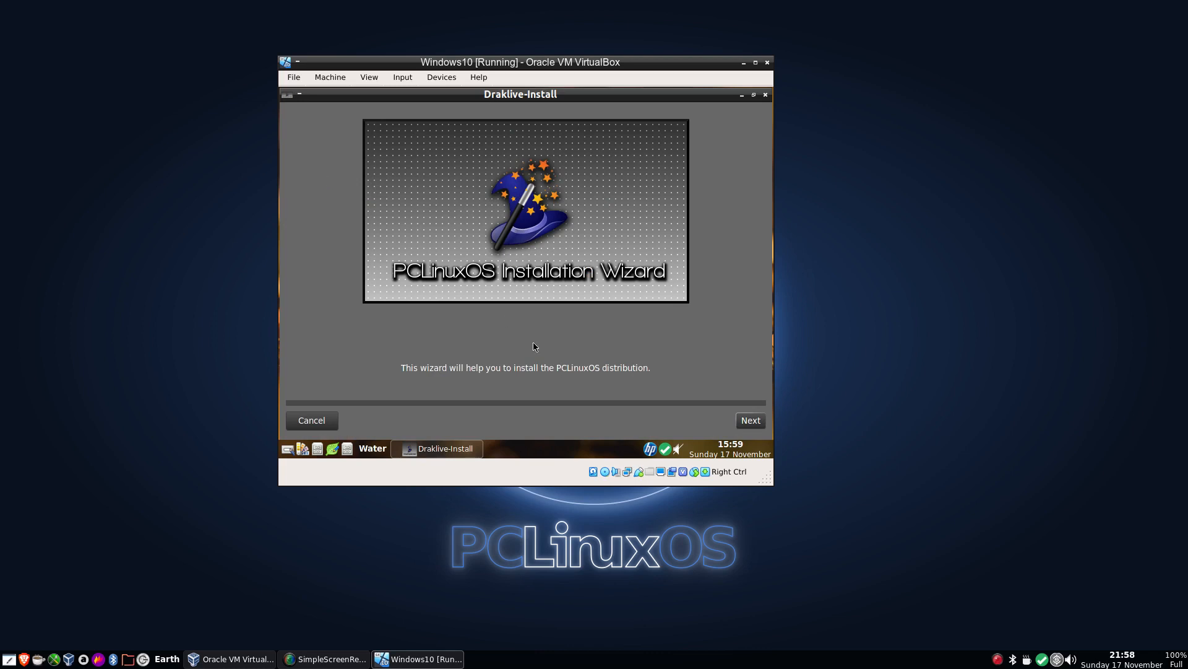
{"action": "left_click", "coordinate": [750, 421]}
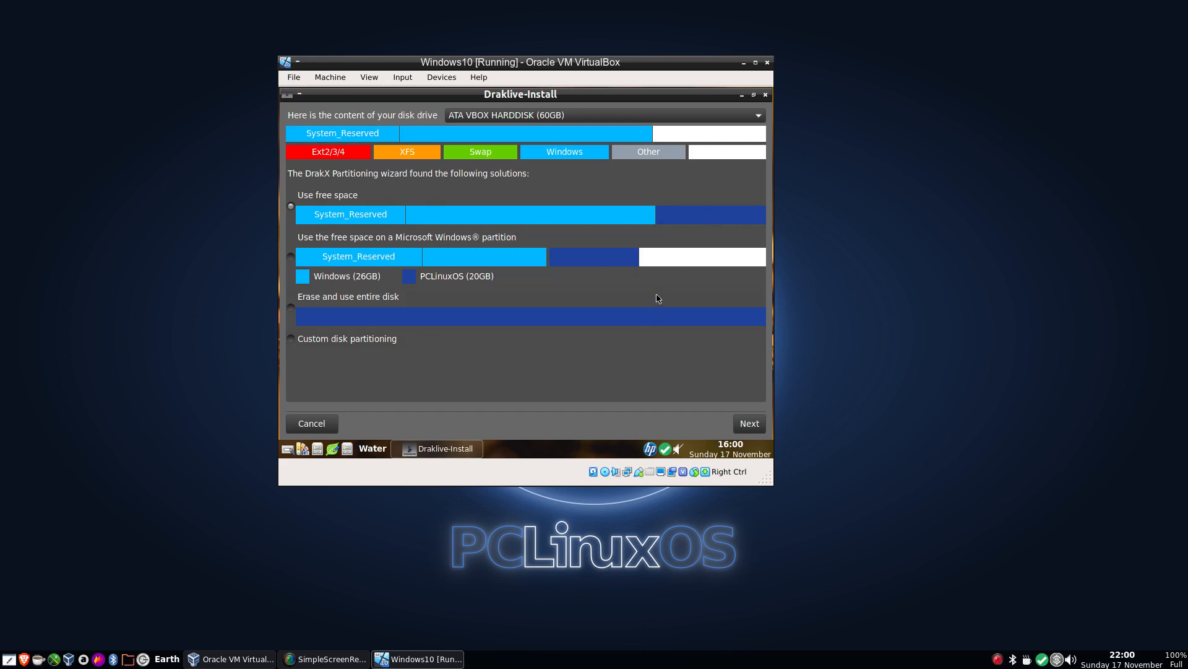
Try to continue the installation with the Use free space partitioning solution.
{"action": "left_click", "coordinate": [753, 427]}
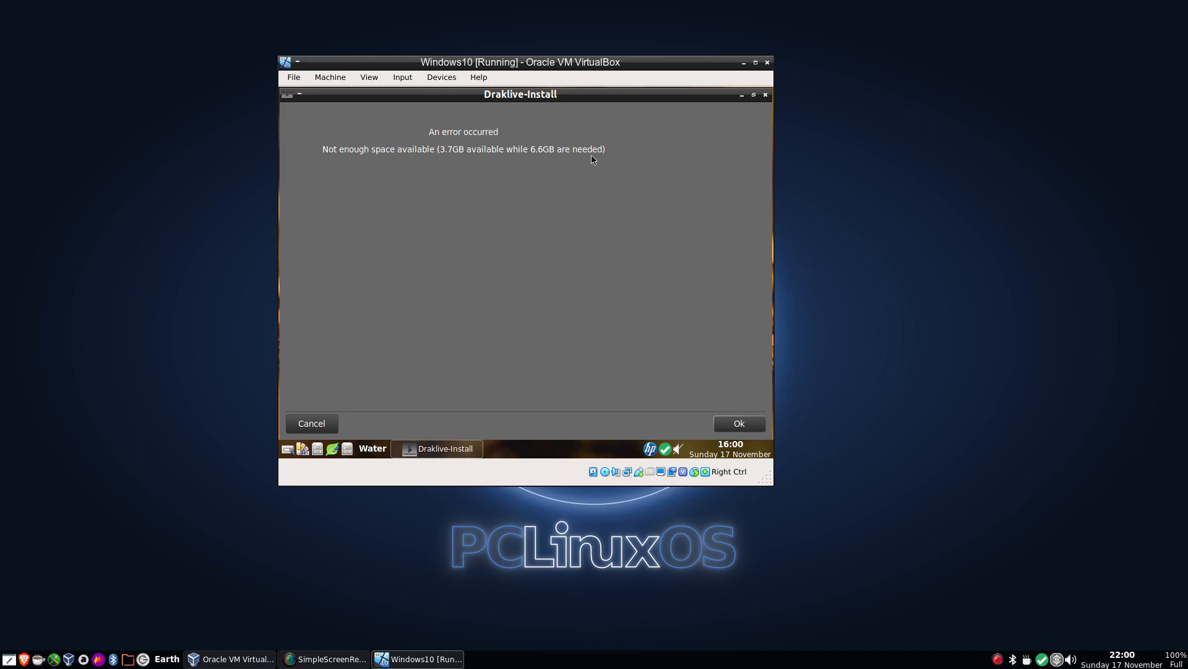
{"action": "left_click", "coordinate": [724, 428]}
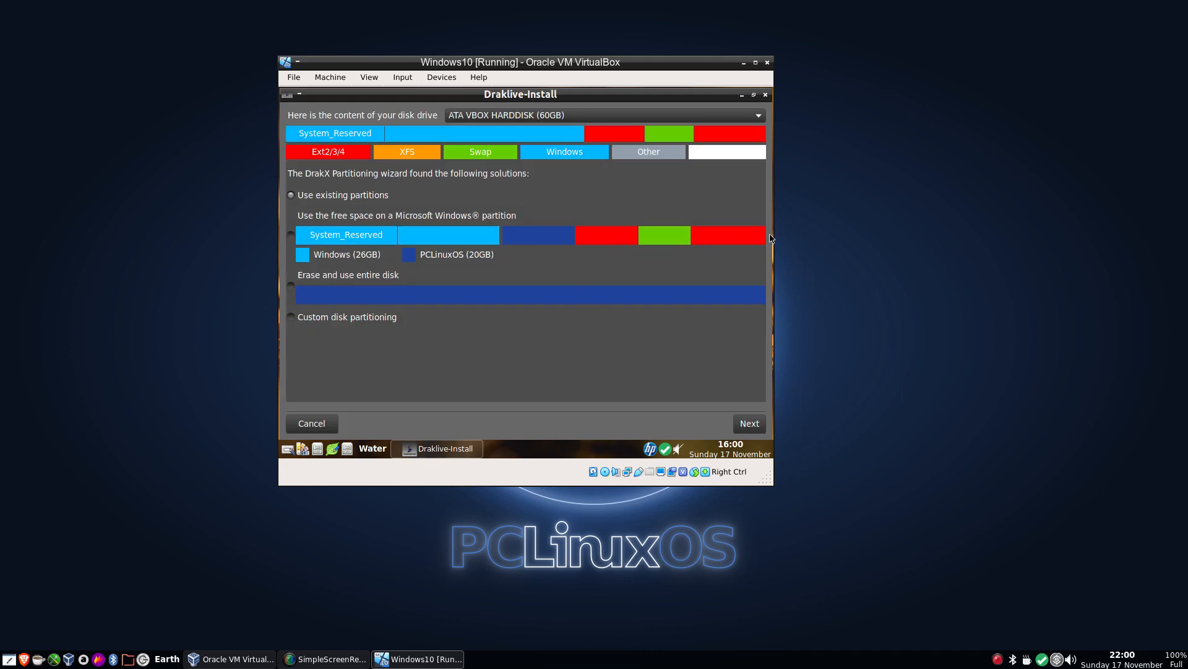
Choose Custom disk partitioning and continue to the partition editor.
{"action": "left_click", "coordinate": [291, 318]}
{"action": "left_click", "coordinate": [750, 425]}
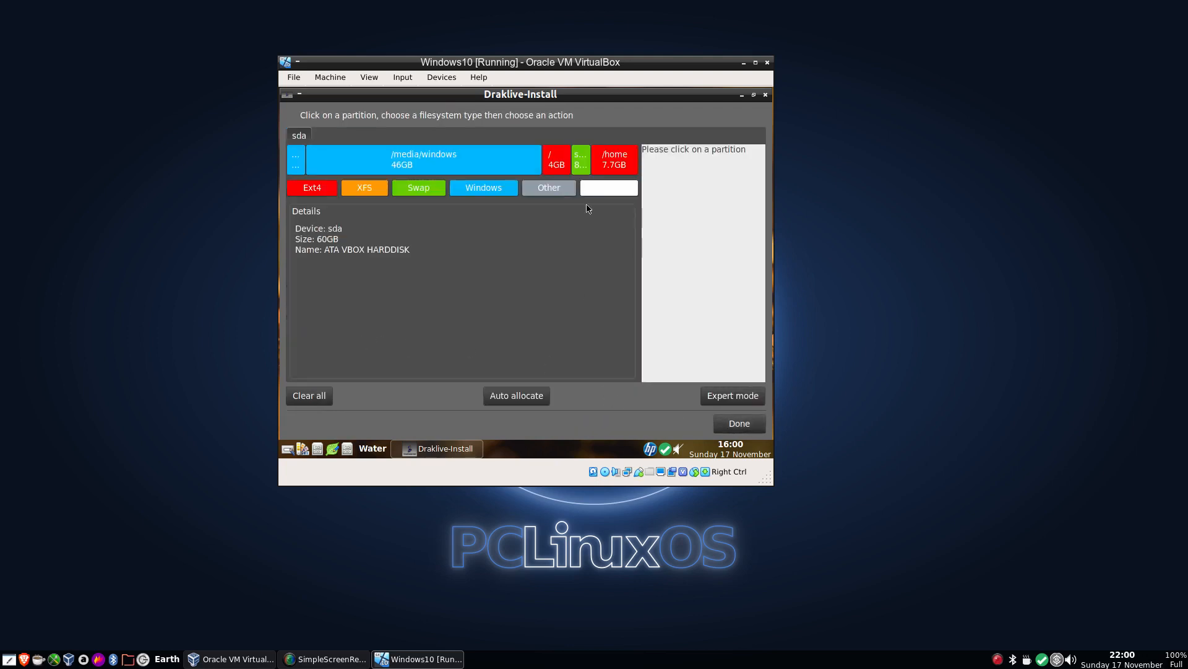
Delete the 7.7GB /home partition.
{"action": "left_click", "coordinate": [605, 166]}
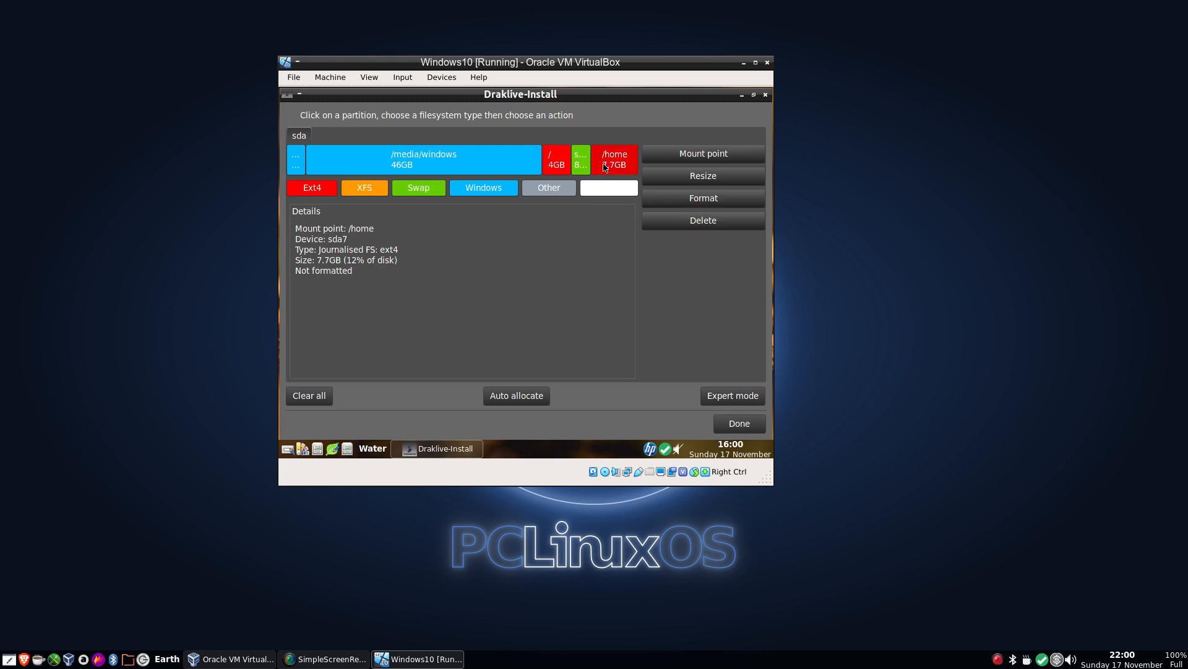
{"action": "left_click", "coordinate": [705, 221]}
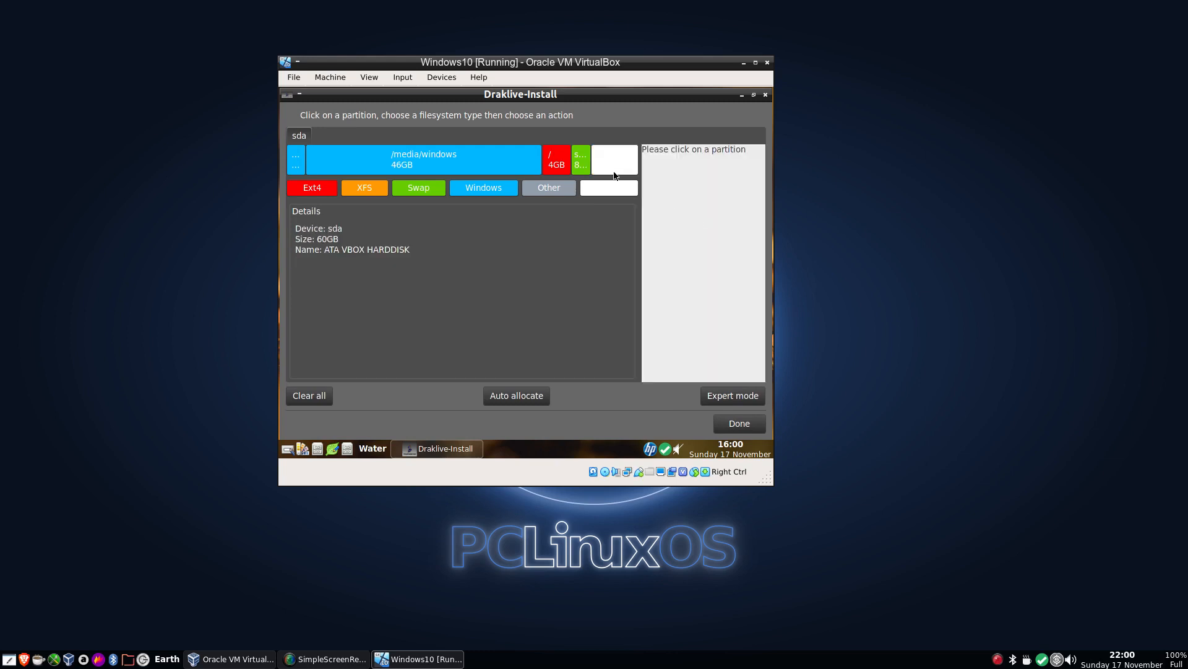
Delete the 892MB swap partition.
{"action": "left_click", "coordinate": [584, 160]}
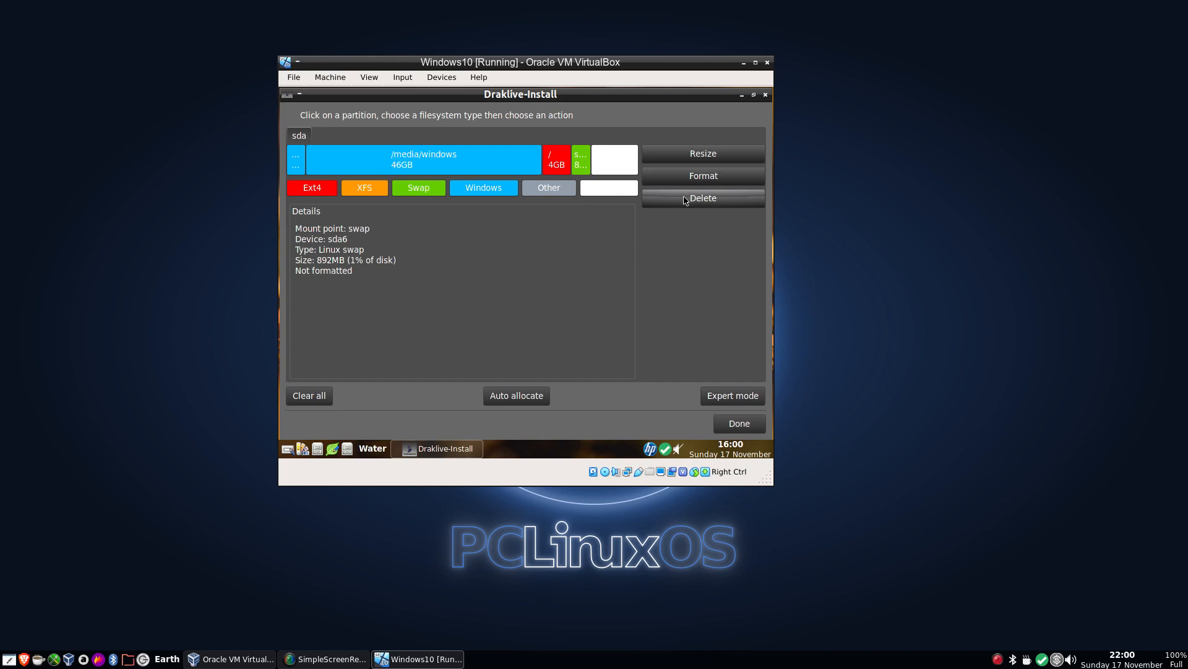
{"action": "left_click", "coordinate": [685, 200]}
Resize the / partition to its maximum of 13019 MB.
{"action": "left_click", "coordinate": [569, 155]}
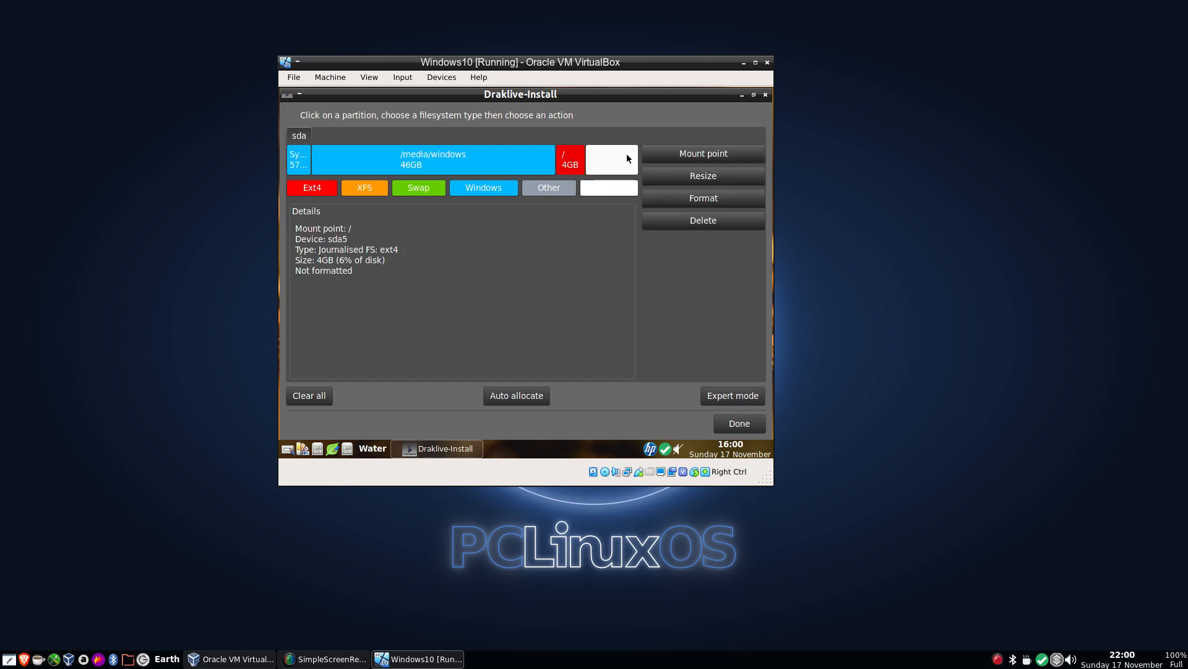
{"action": "left_click", "coordinate": [698, 176]}
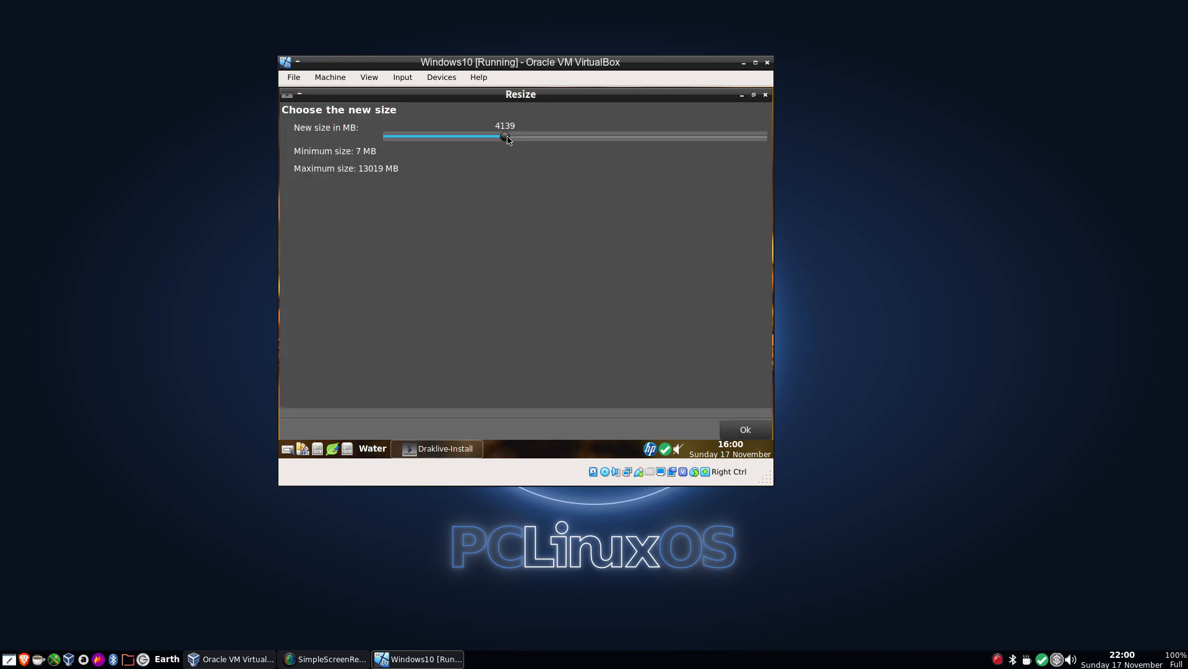
{"action": "left_click_drag", "start_coordinate": [508, 140], "coordinate": [771, 137]}
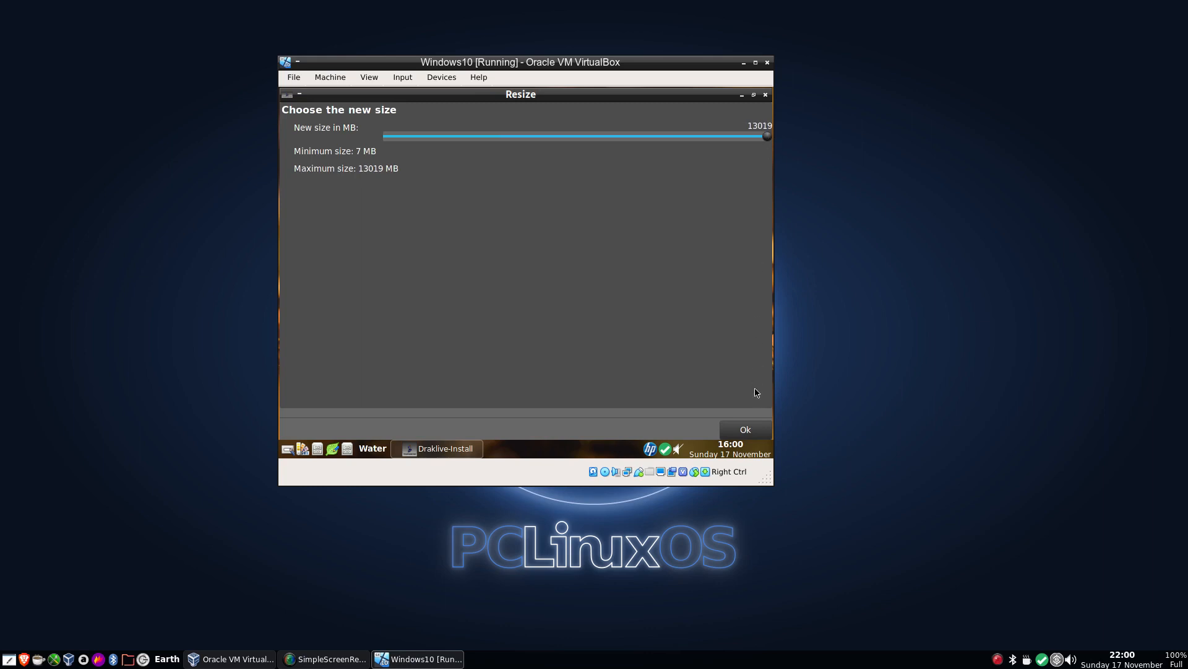
{"action": "left_click", "coordinate": [745, 429]}
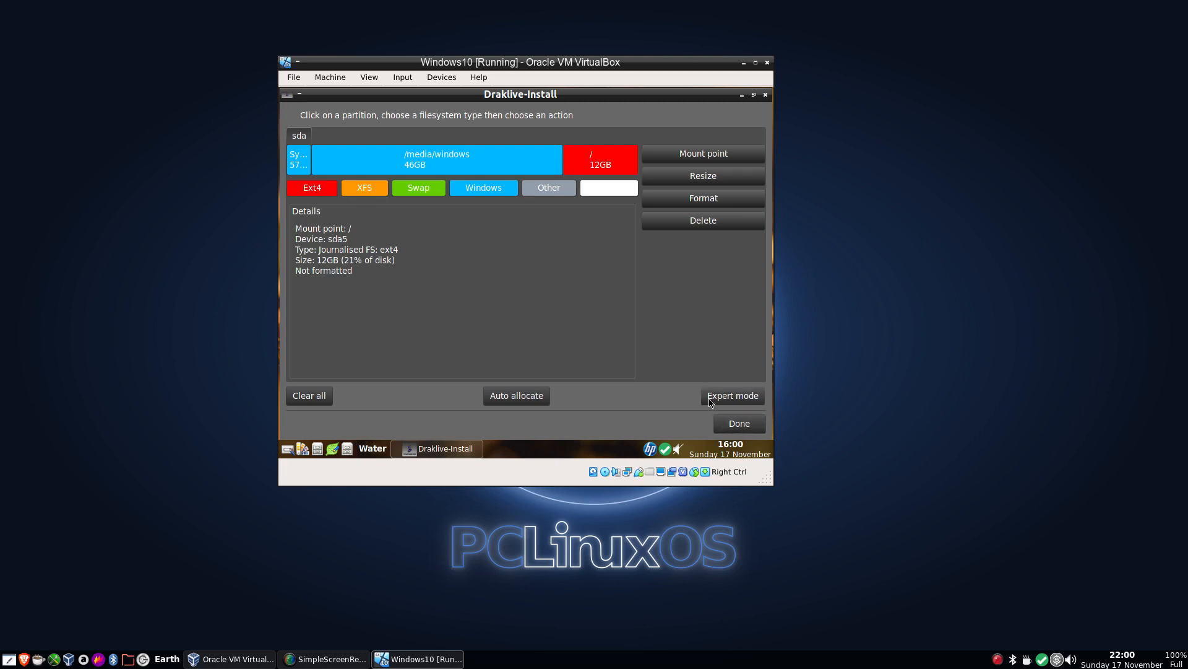
Finish partitioning, writing the partition table to disk and formatting the partitions without a swap partition.
{"action": "left_click", "coordinate": [738, 425]}
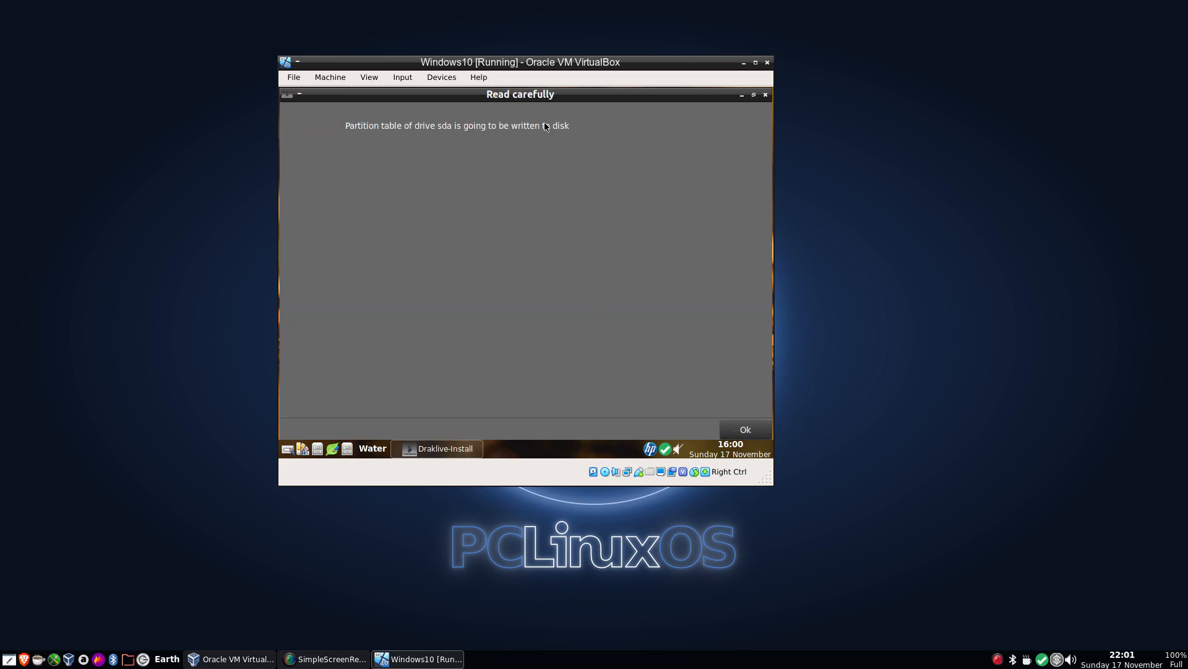
{"action": "left_click", "coordinate": [747, 428]}
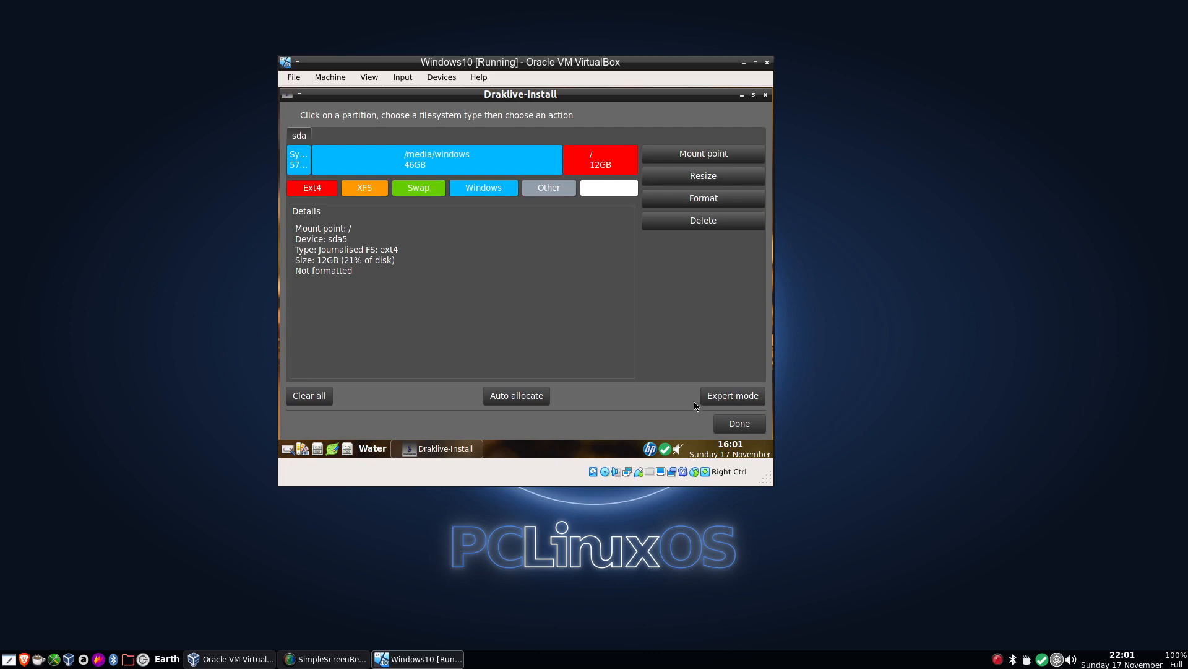
{"action": "left_click", "coordinate": [735, 426]}
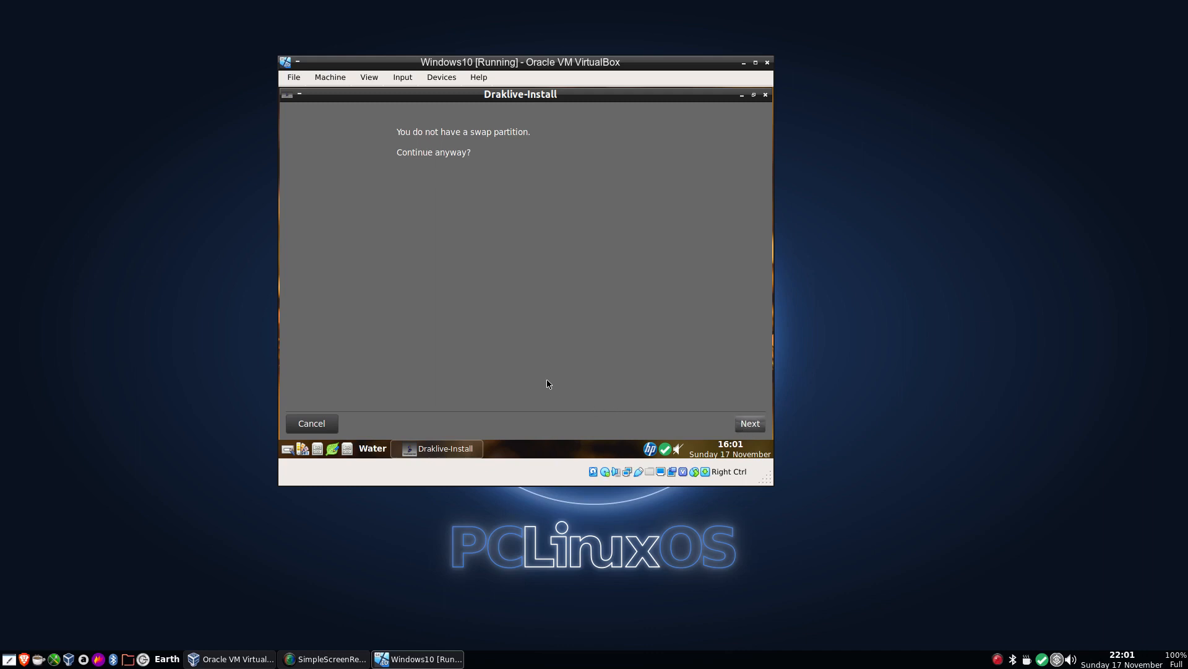
{"action": "left_click", "coordinate": [750, 427]}
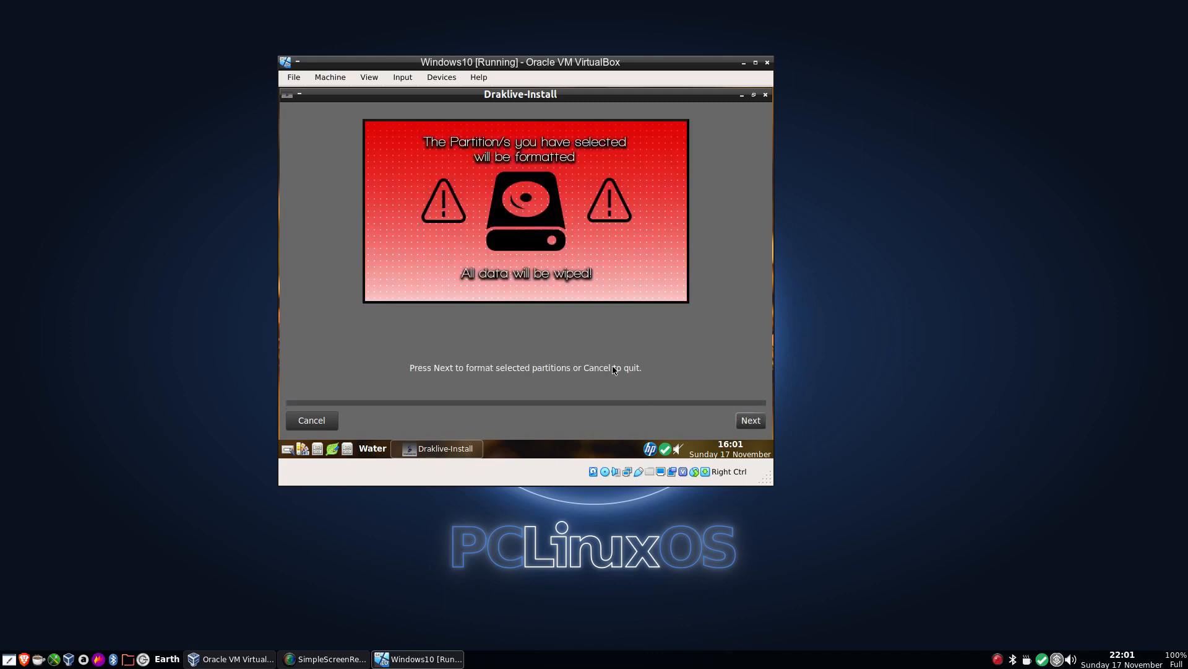
{"action": "left_click", "coordinate": [746, 421]}
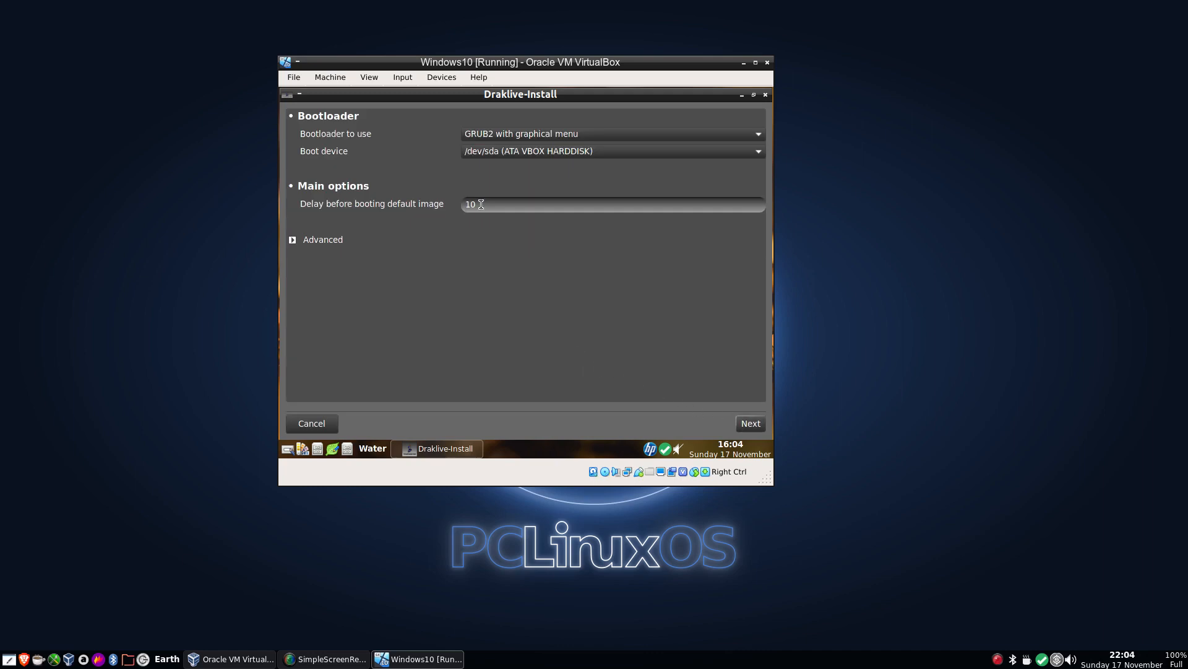
Set the bootloader delay before booting the default image to 5 and finish the bootloader setup.
{"action": "double_click", "coordinate": [460, 213]}
{"action": "type", "text": "5"}
{"action": "left_click", "coordinate": [747, 424]}
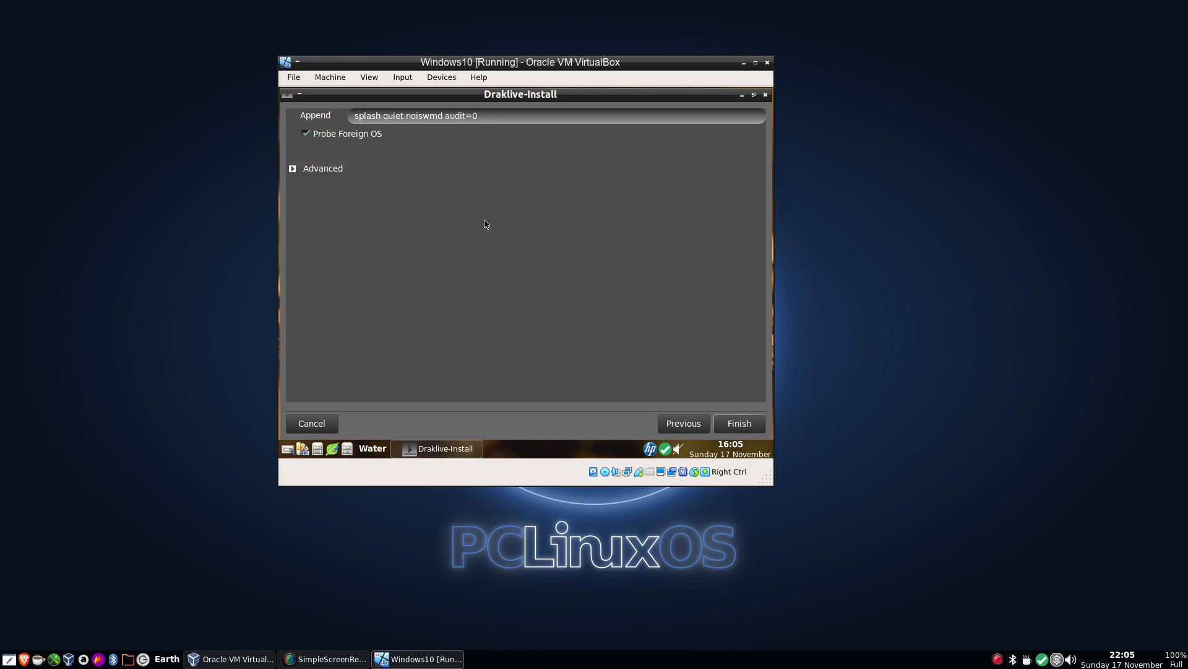
{"action": "left_click", "coordinate": [740, 426]}
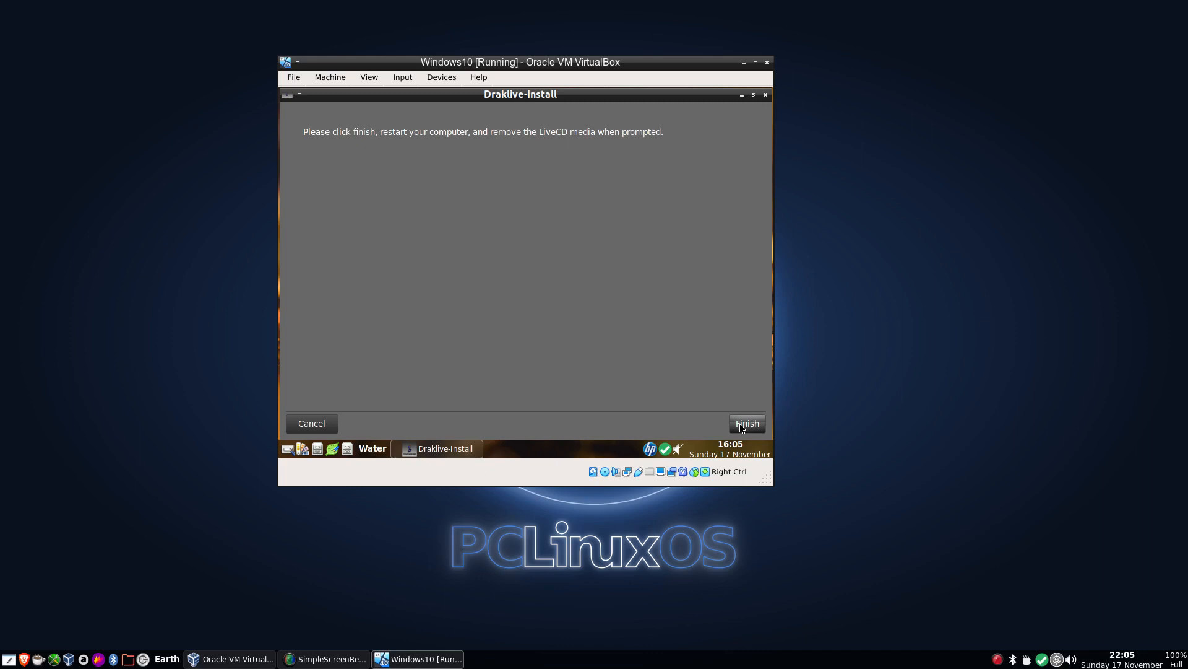
Finish the installer and reboot the live system from the desktop menu.
{"action": "left_click", "coordinate": [745, 424]}
{"action": "right_click", "coordinate": [442, 222]}
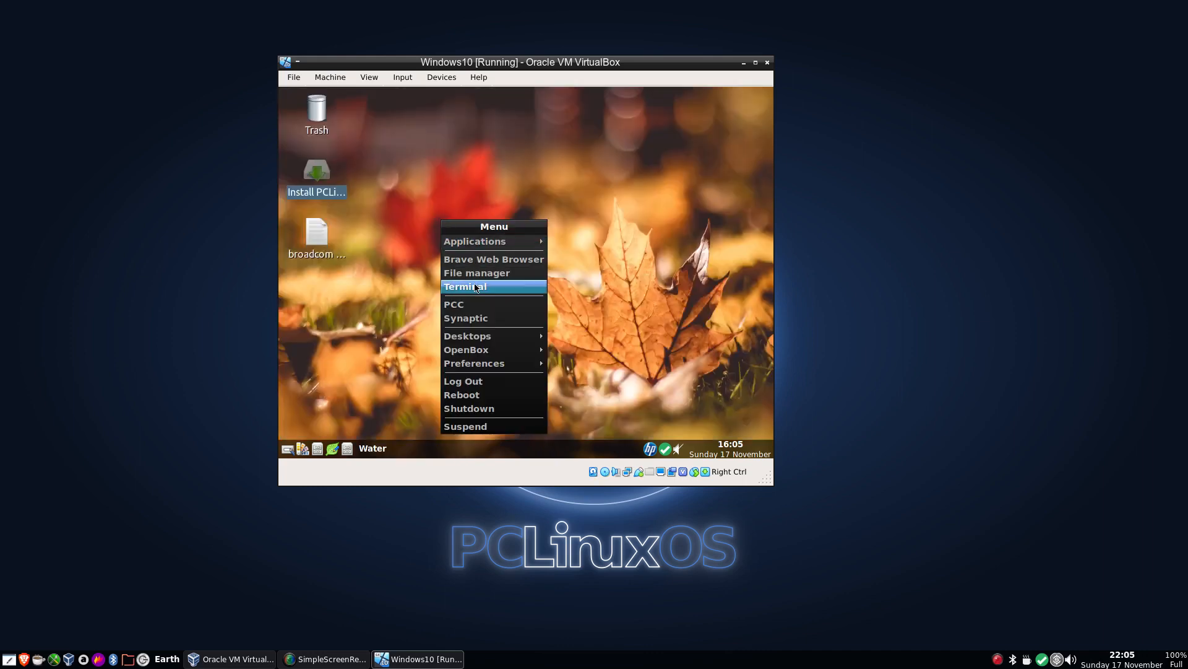
{"action": "left_click", "coordinate": [481, 397]}
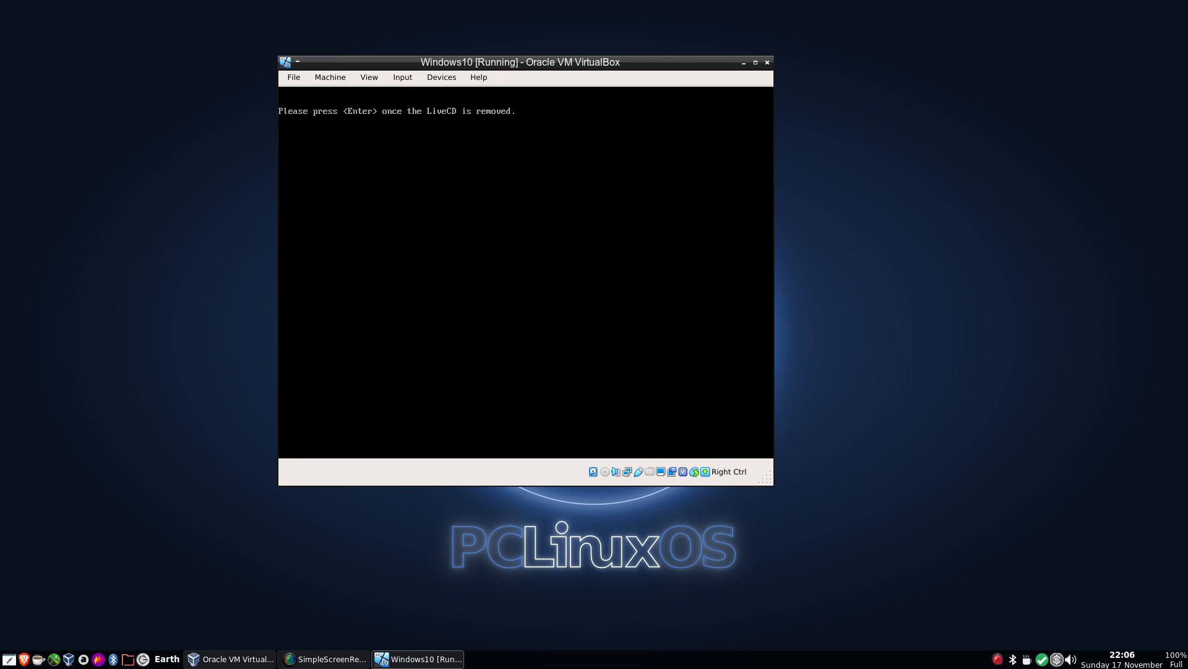
Confirm the LiveCD removal and boot Windows 10 from the boot menu.
{"action": "key", "text": "Return"}
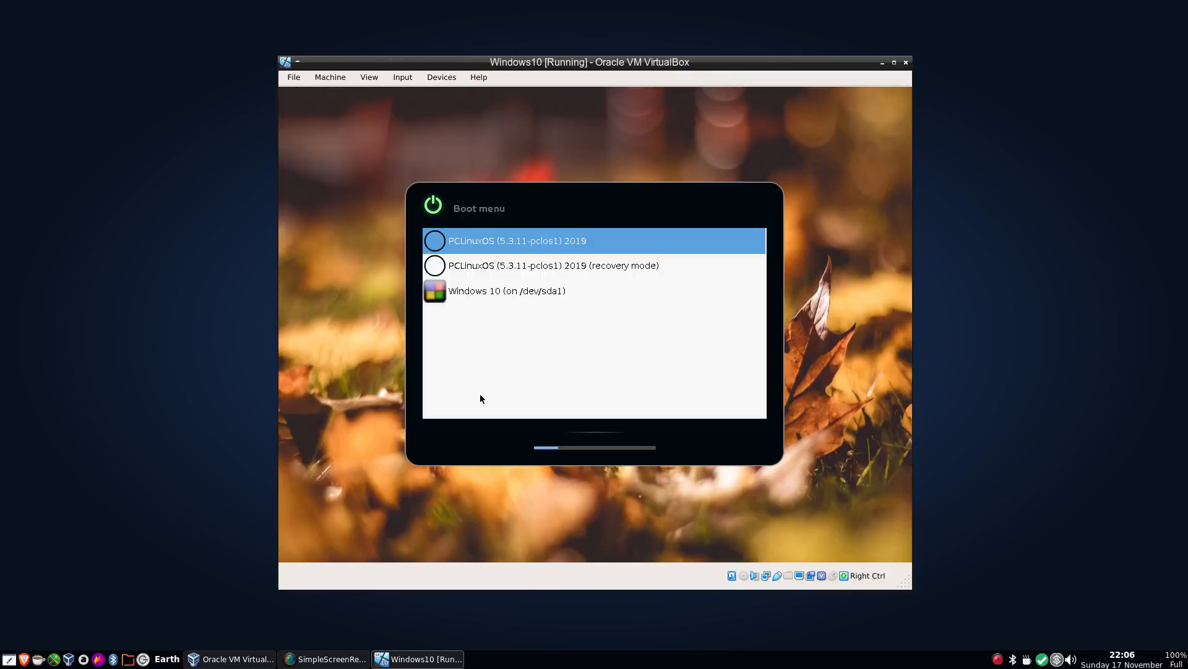
{"action": "key", "text": "Down"}
{"action": "key", "text": "Down"}
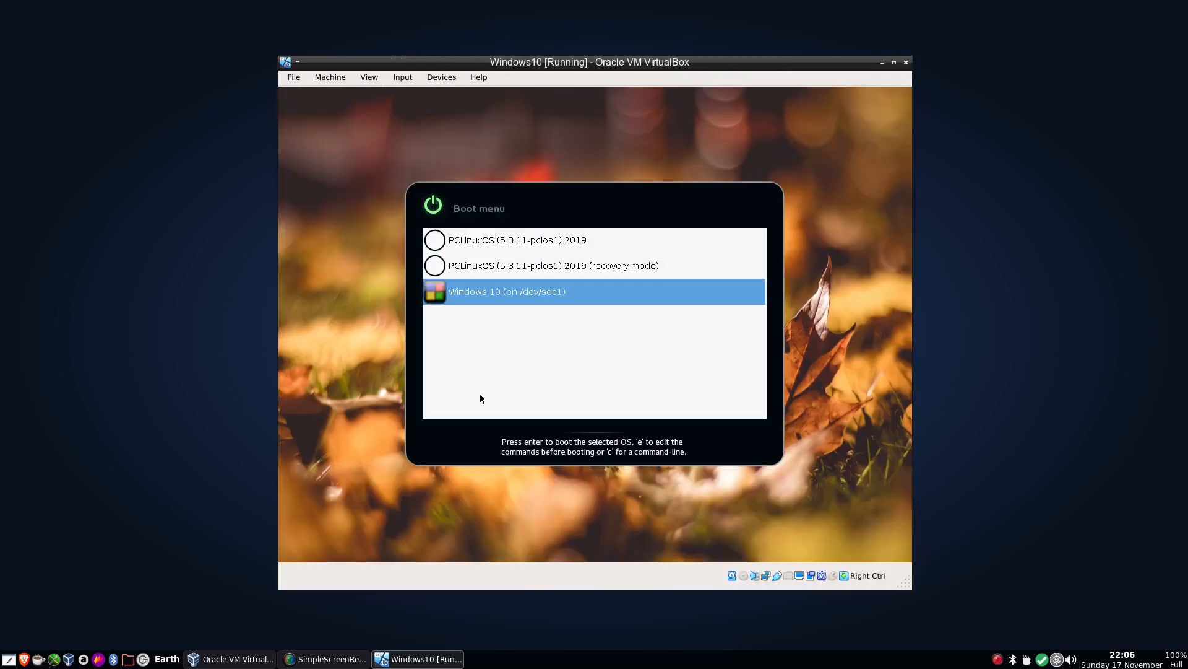
{"action": "key", "text": "Return"}
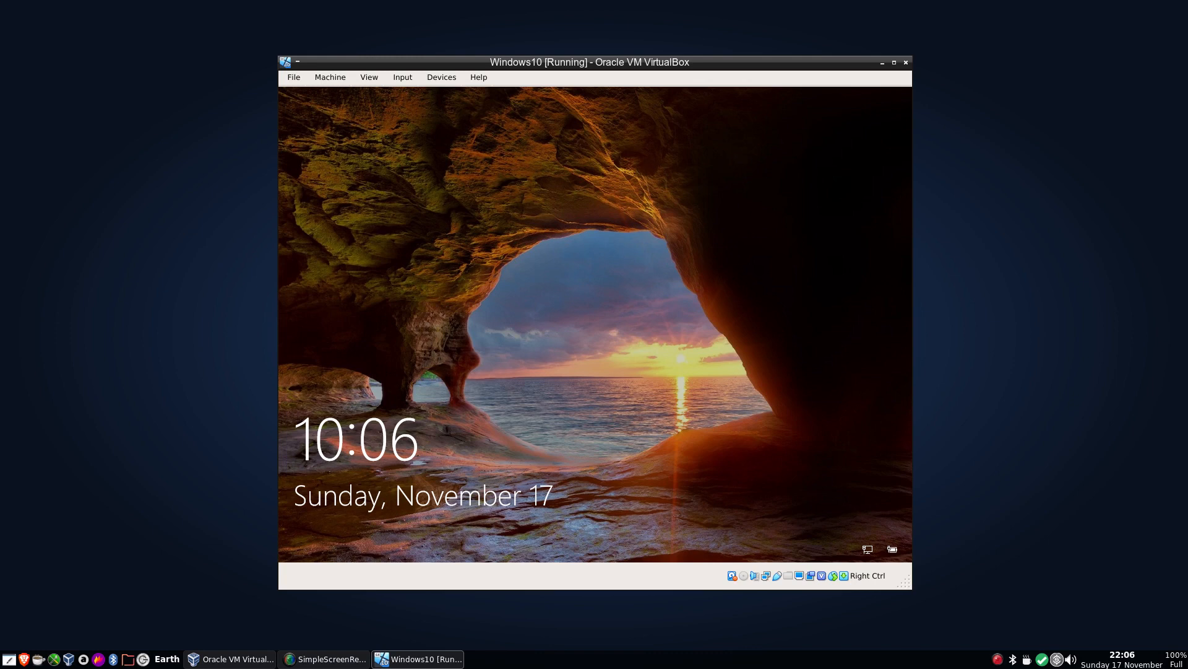
Dismiss the lock screen and sign in to Windows with the account password.
{"action": "key", "text": "Return"}
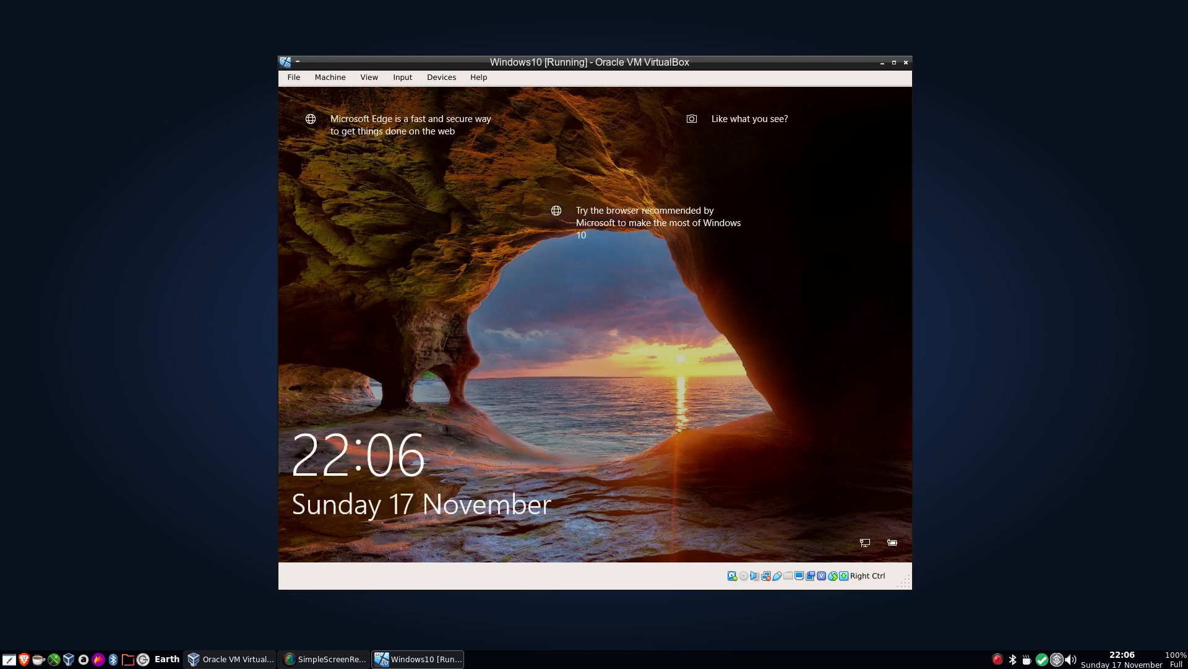
{"action": "key", "text": "Return"}
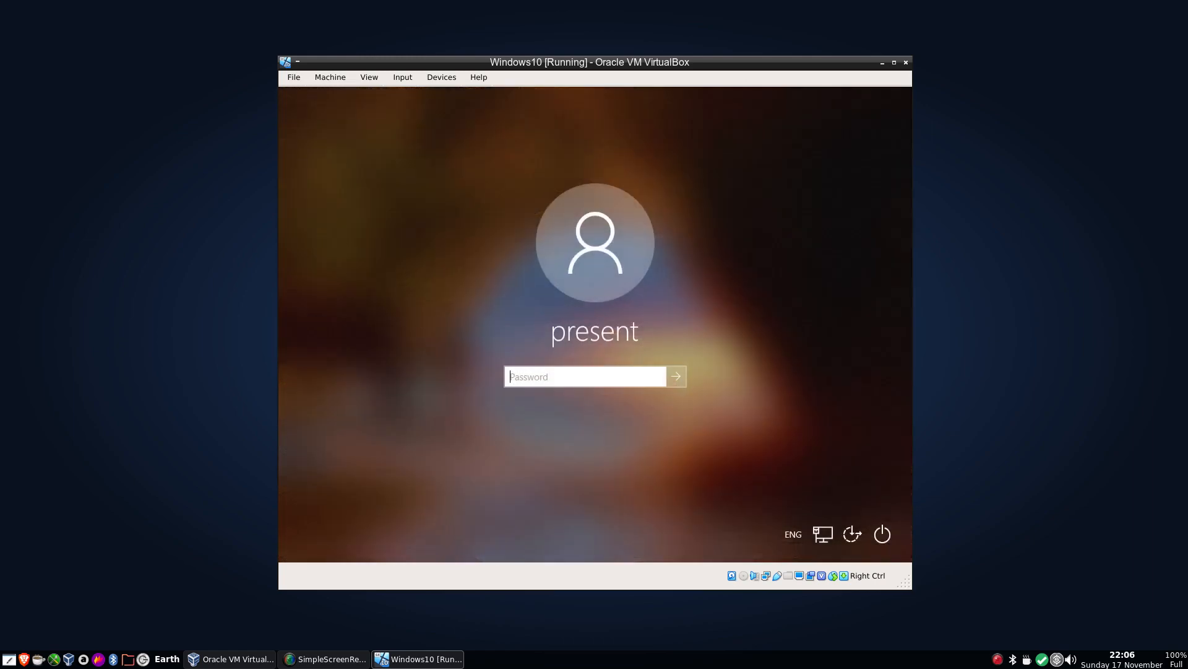
{"action": "type", "text": "******"}
{"action": "key", "text": "Return"}
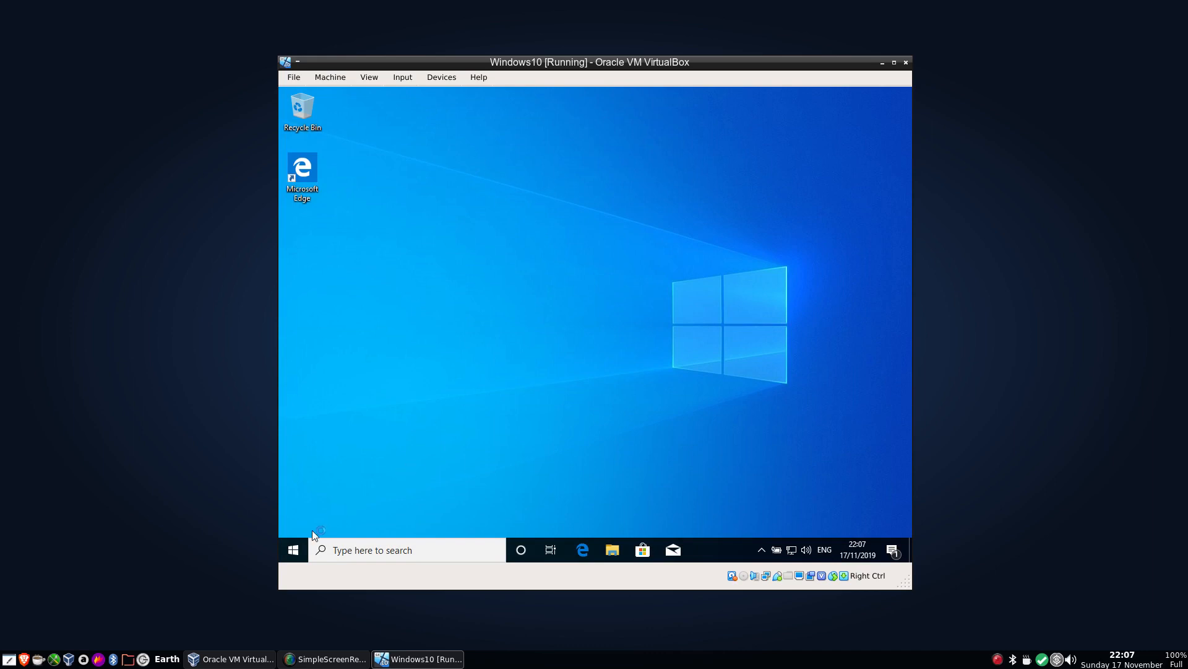
Open File Explorer and close it again.
{"action": "left_click", "coordinate": [291, 552]}
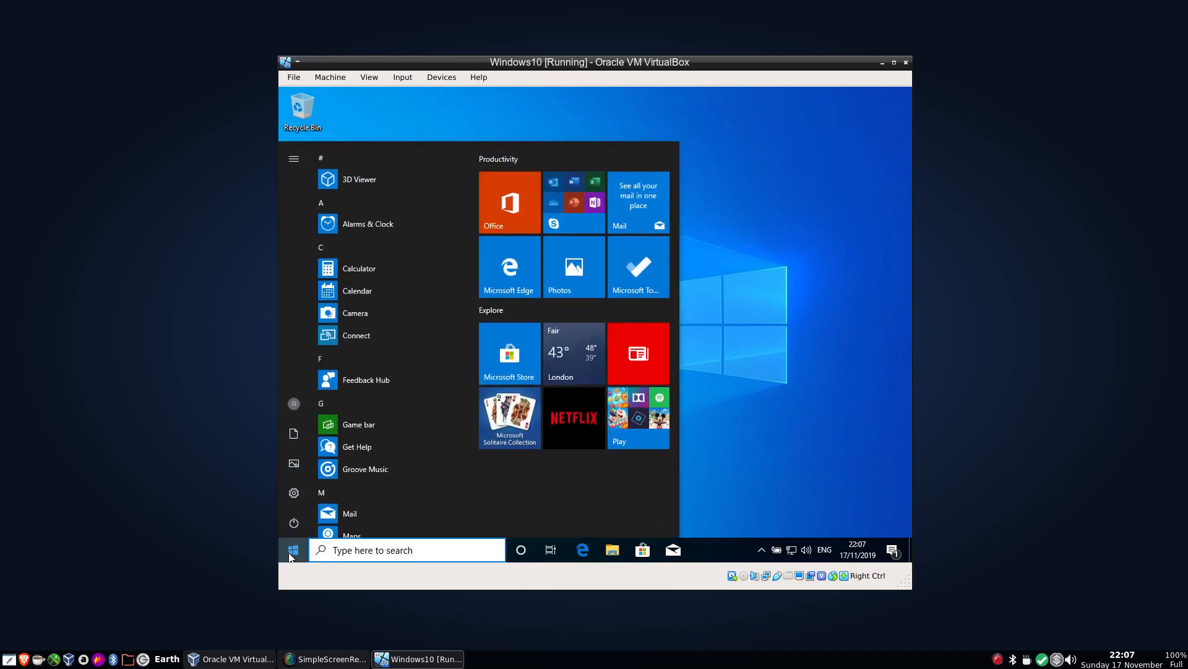
{"action": "left_click", "coordinate": [765, 446]}
{"action": "left_click", "coordinate": [613, 551]}
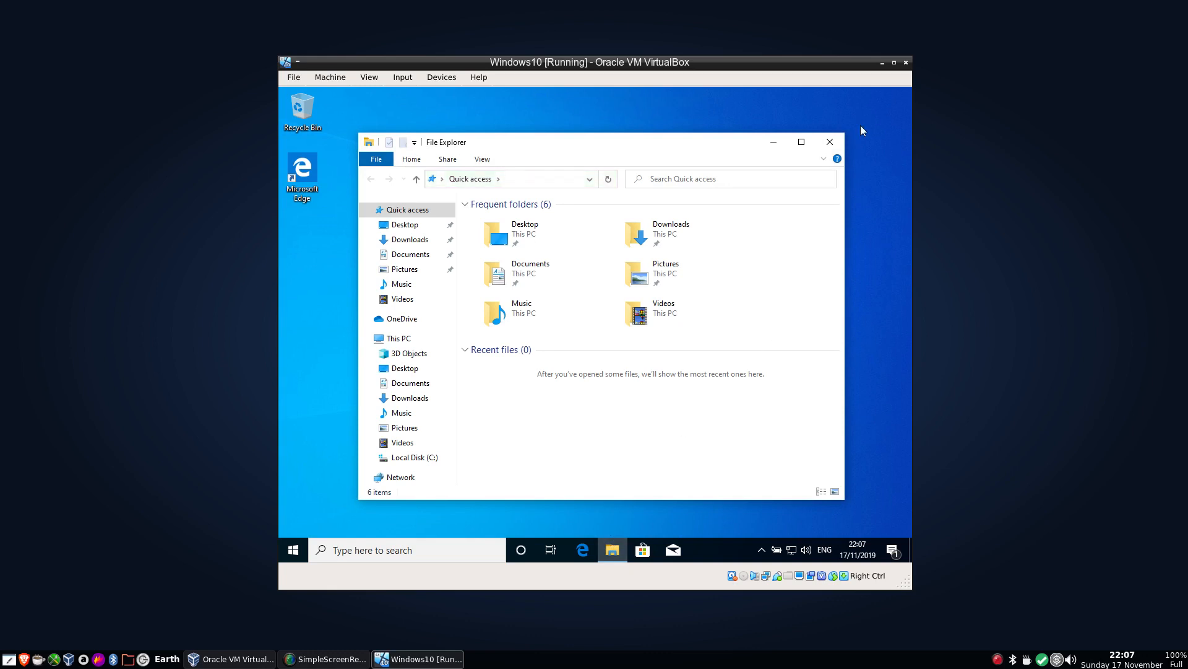
{"action": "left_click", "coordinate": [830, 142]}
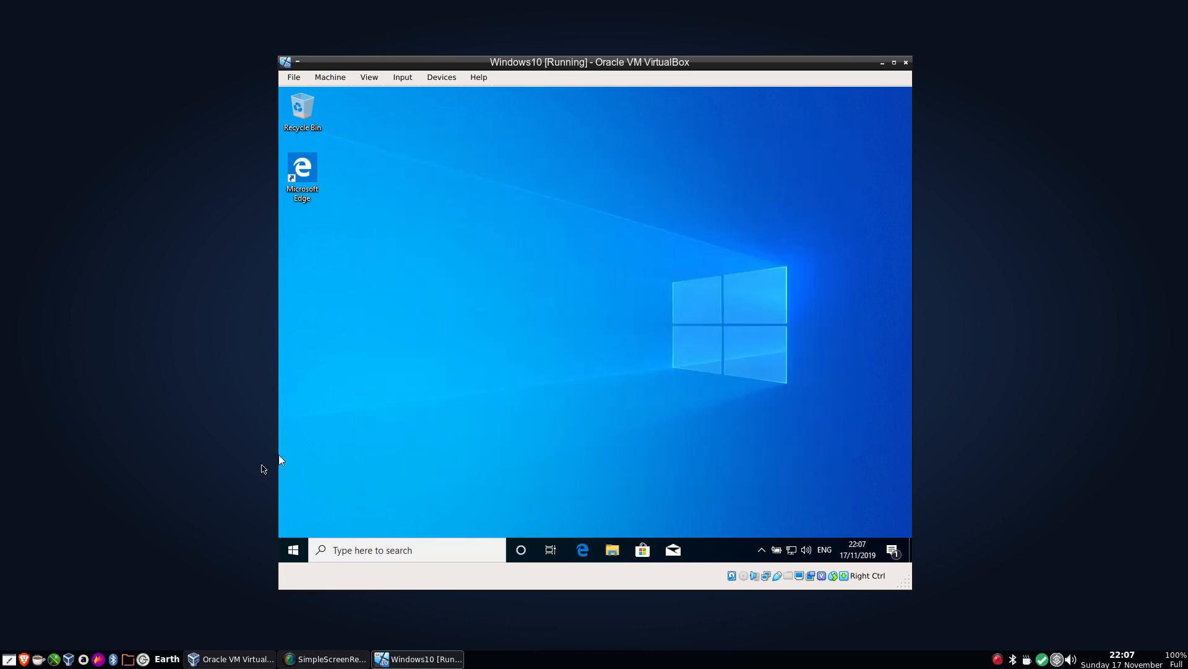
Open the Command Prompt from the Start menu search using cmd.
{"action": "left_click", "coordinate": [293, 550]}
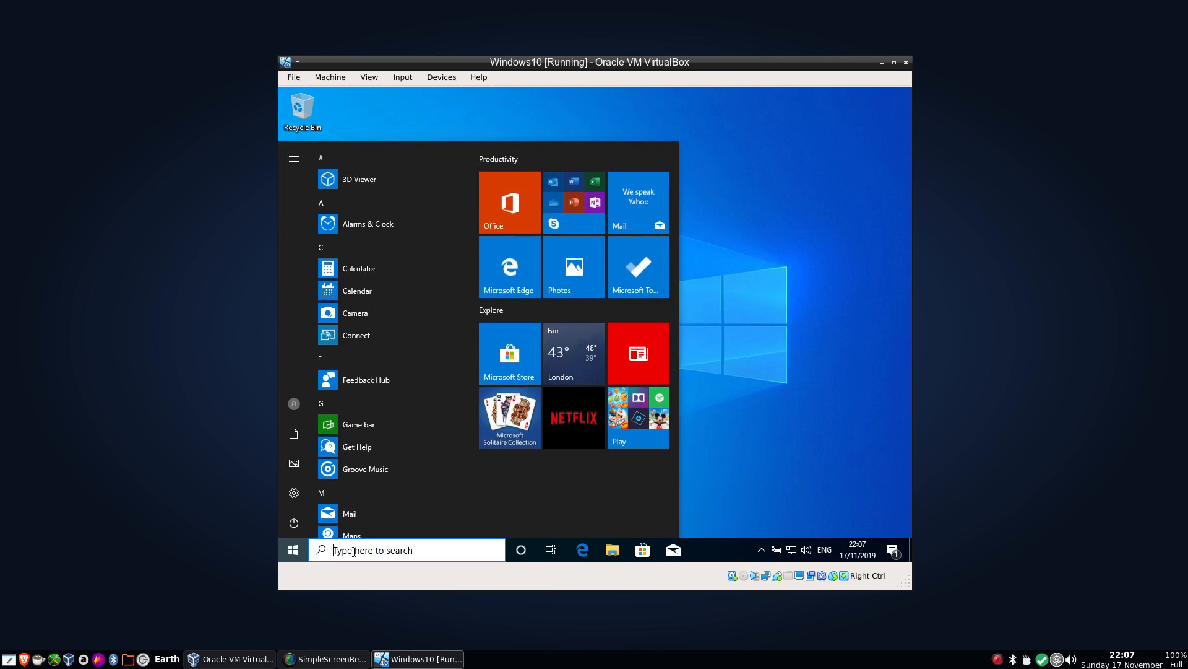
{"action": "type", "text": "cmd"}
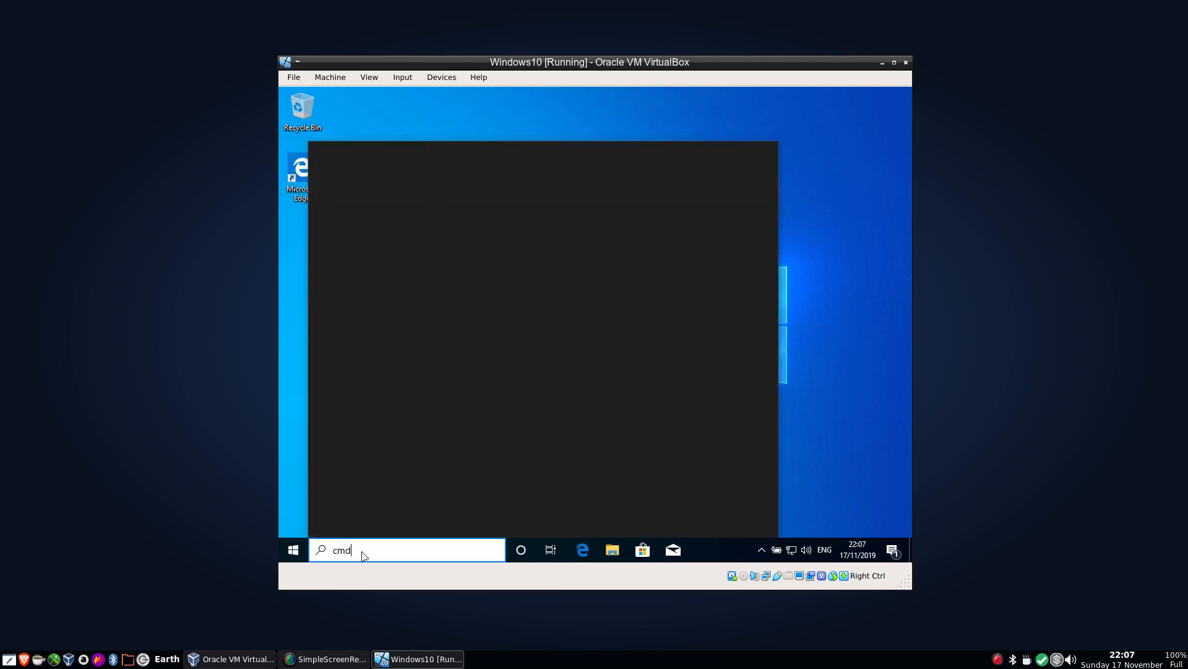
{"action": "key", "text": "Return"}
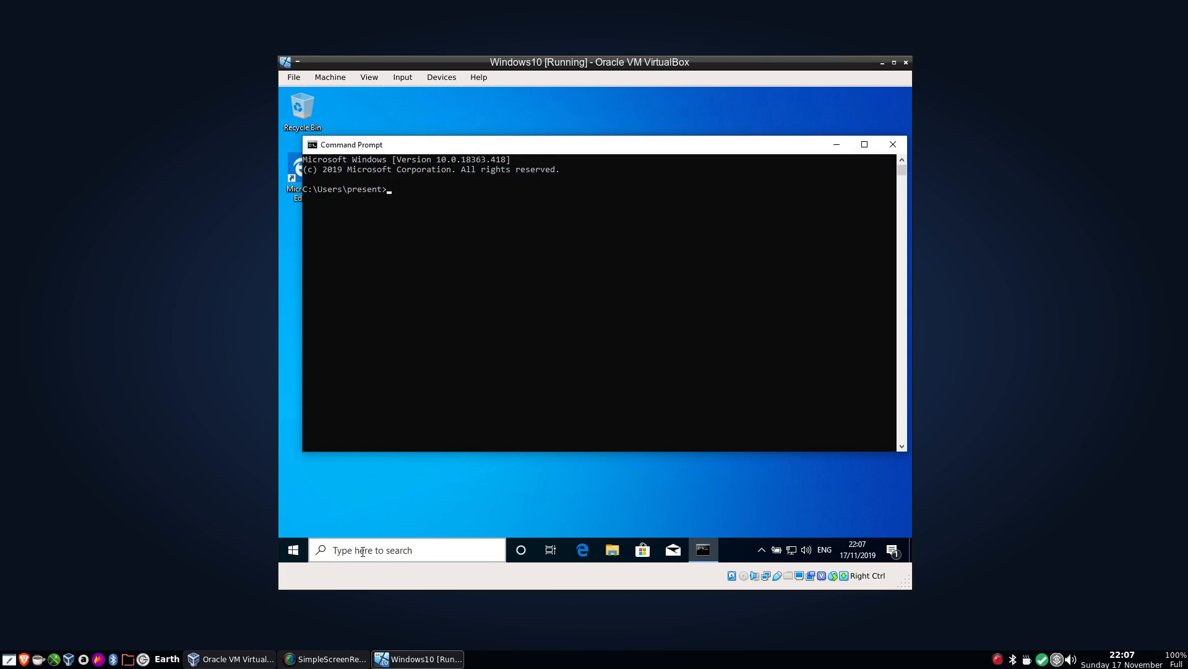
Try to run the command chdsk c: in the Command Prompt.
{"action": "type", "text": "chdsk c:"}
{"action": "key", "text": "Return"}
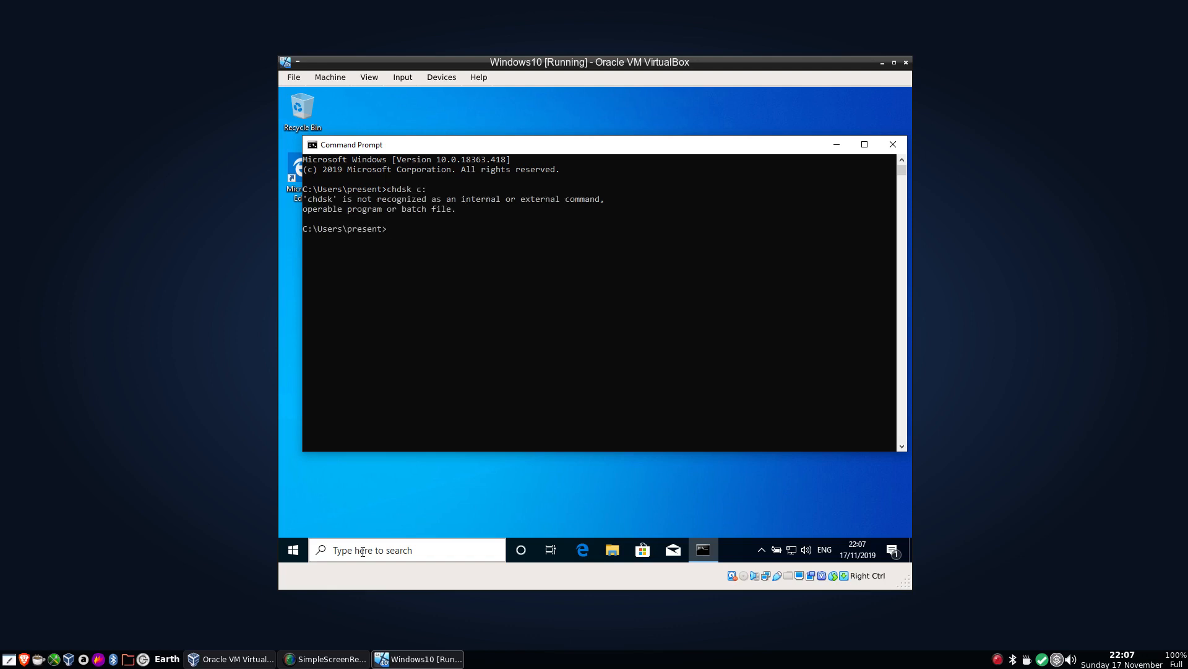
Recall the previous command, correct it to chkdsk c: and run it.
{"action": "key", "text": "Up"}
{"action": "key", "text": "BackSpace"}
{"action": "key", "text": "BackSpace"}
{"action": "key", "text": "BackSpace"}
{"action": "key", "text": "BackSpace"}
{"action": "key", "text": "BackSpace"}
{"action": "type", "text": "kdsk c"}
{"action": "key", "text": "Return"}
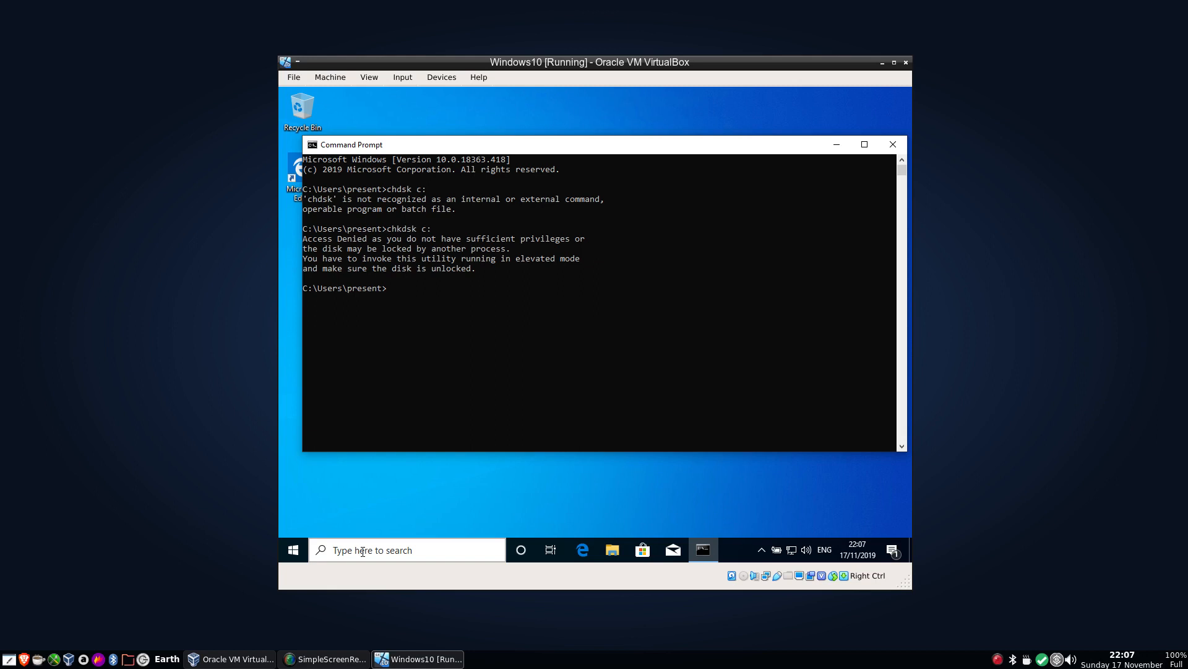
Try the reboot command, then close the Command Prompt window.
{"action": "type", "text": "reboot"}
{"action": "key", "text": "Return"}
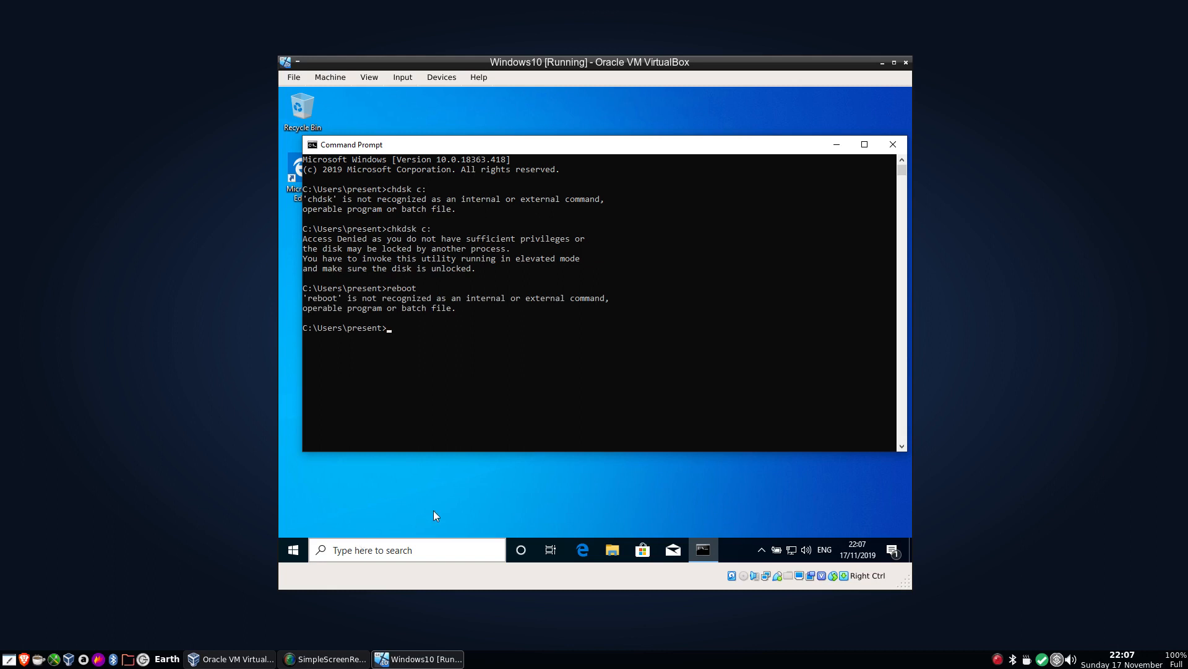
{"action": "left_click", "coordinate": [897, 142]}
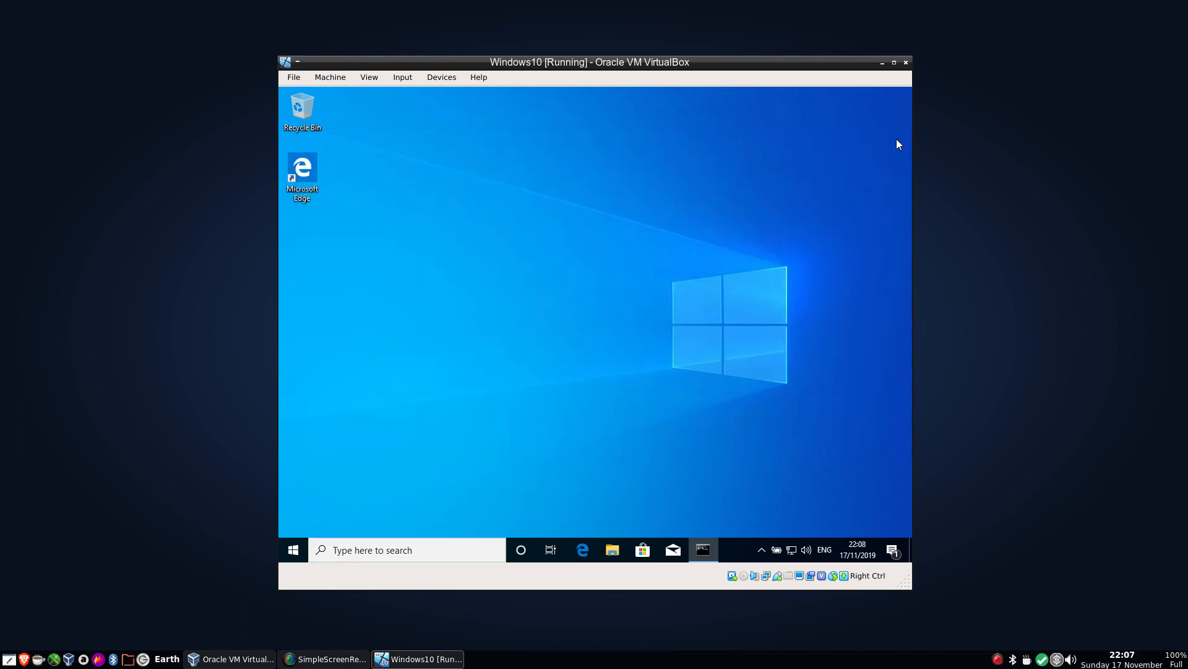
Restart Windows from the Start menu's power options.
{"action": "left_click", "coordinate": [293, 549]}
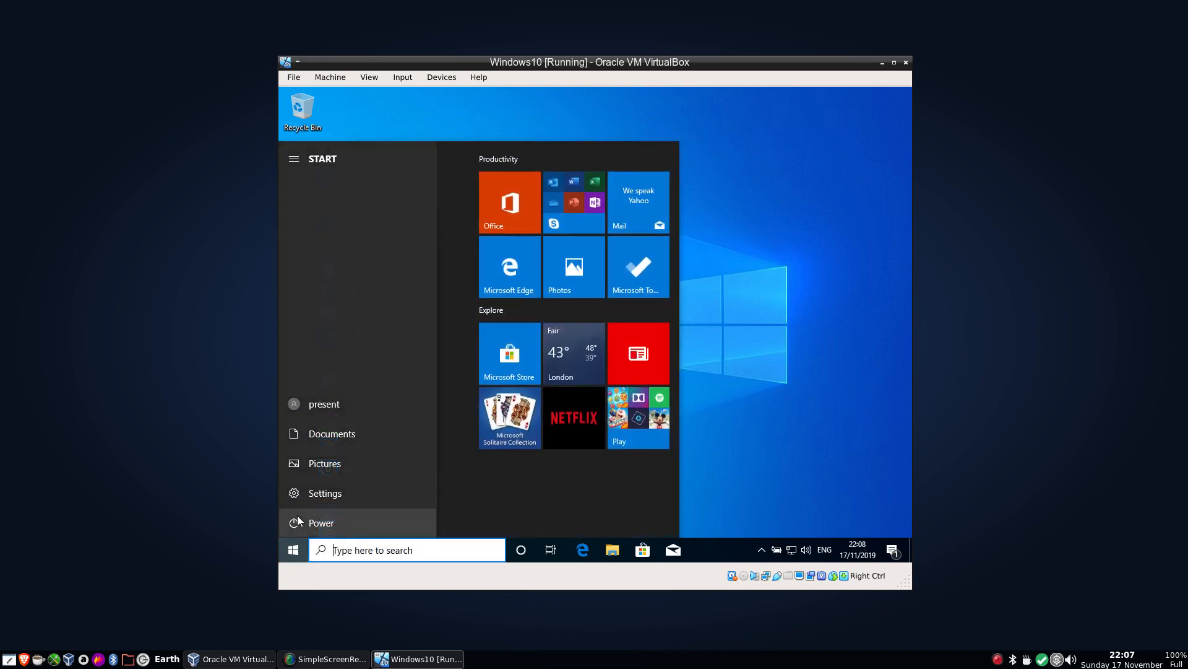
{"action": "left_click", "coordinate": [296, 519]}
{"action": "left_click", "coordinate": [311, 493]}
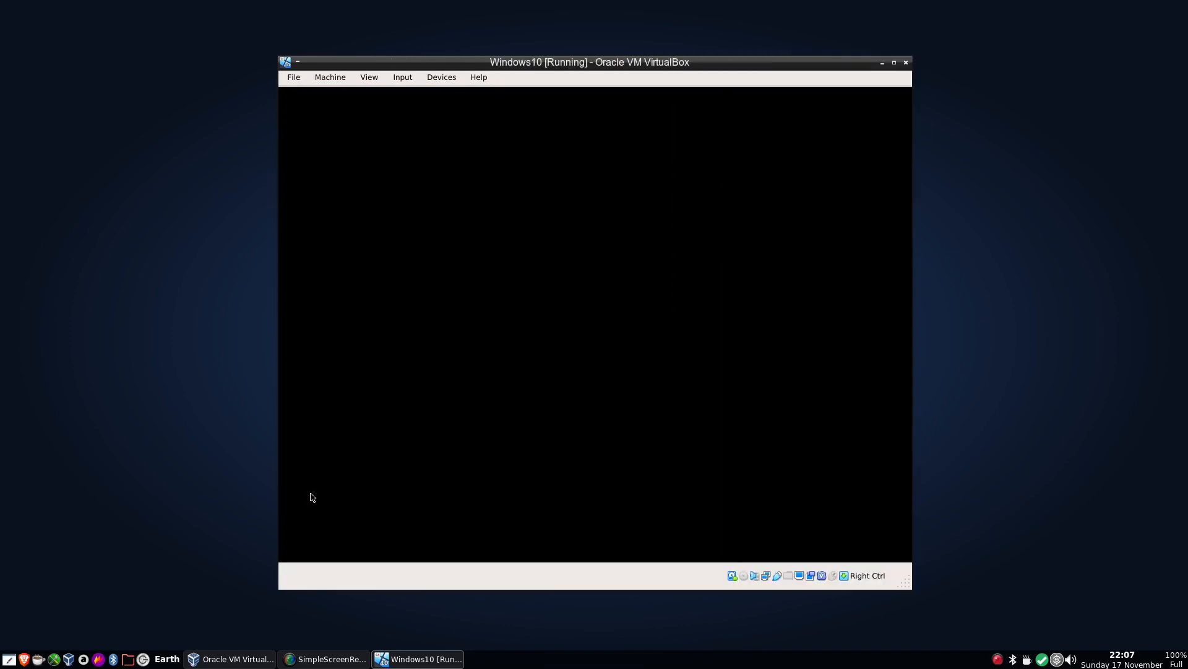
Boot PCLinuxOS (5.3.11-pclos1) 2019 from the boot menu.
{"action": "key", "text": "Up"}
{"action": "key", "text": "Up"}
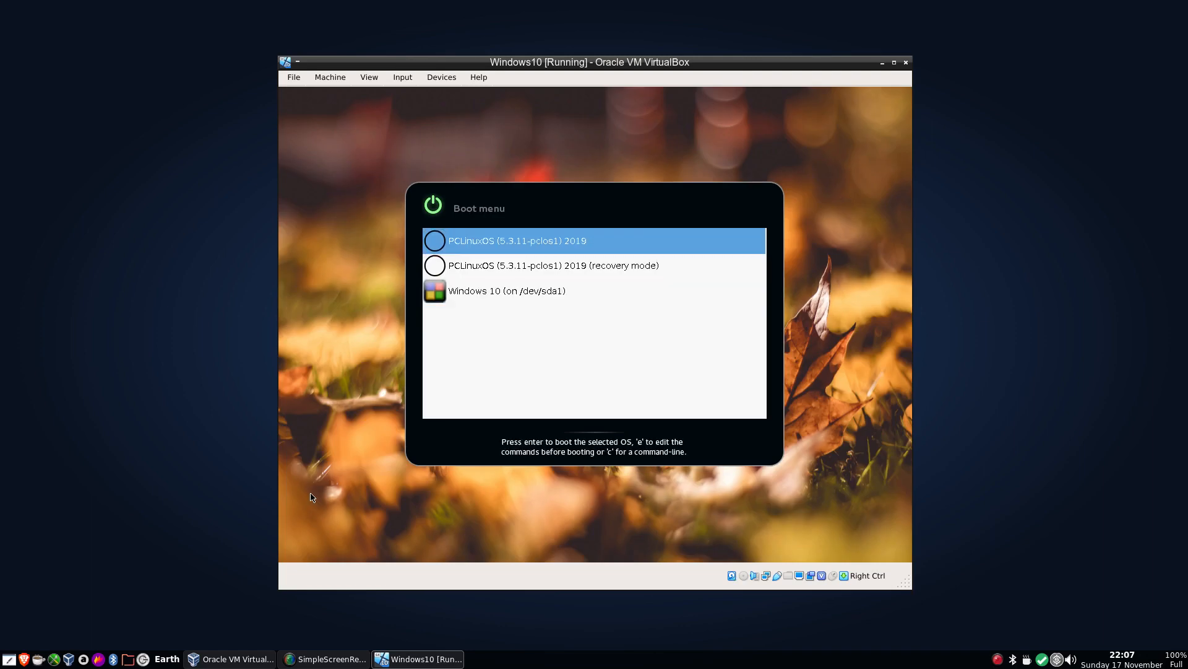
{"action": "key", "text": "Return"}
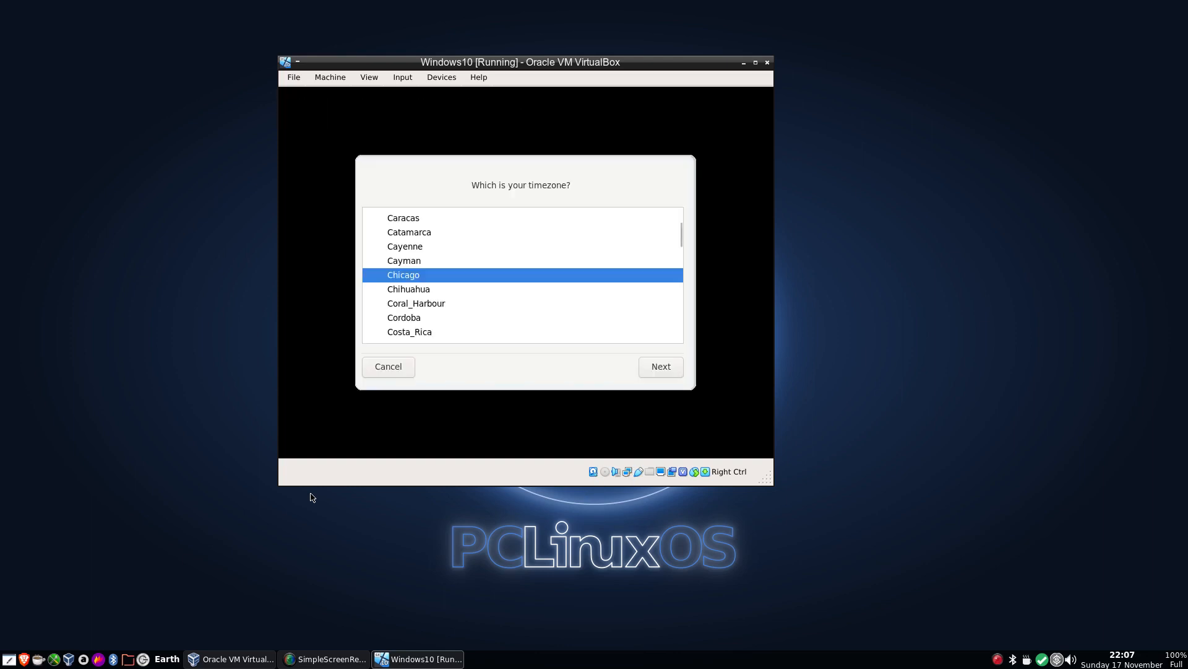
Select GB as the timezone and accept the default UTC hardware clock settings.
{"action": "key", "text": "Down"}
{"action": "key", "text": "Down"}
{"action": "key", "text": "Down"}
{"action": "key", "text": "Down"}
{"action": "key", "text": "Down"}
{"action": "key", "text": "Down"}
{"action": "key", "text": "Down"}
{"action": "key", "text": "Down"}
{"action": "key", "text": "Down"}
{"action": "key", "text": "Down"}
{"action": "key", "text": "Down"}
{"action": "key", "text": "Down"}
{"action": "key", "text": "Down"}
{"action": "key", "text": "Down"}
{"action": "key", "text": "Down"}
{"action": "key", "text": "Down"}
{"action": "key", "text": "Down"}
{"action": "key", "text": "Down"}
{"action": "key", "text": "Down"}
{"action": "key", "text": "Down"}
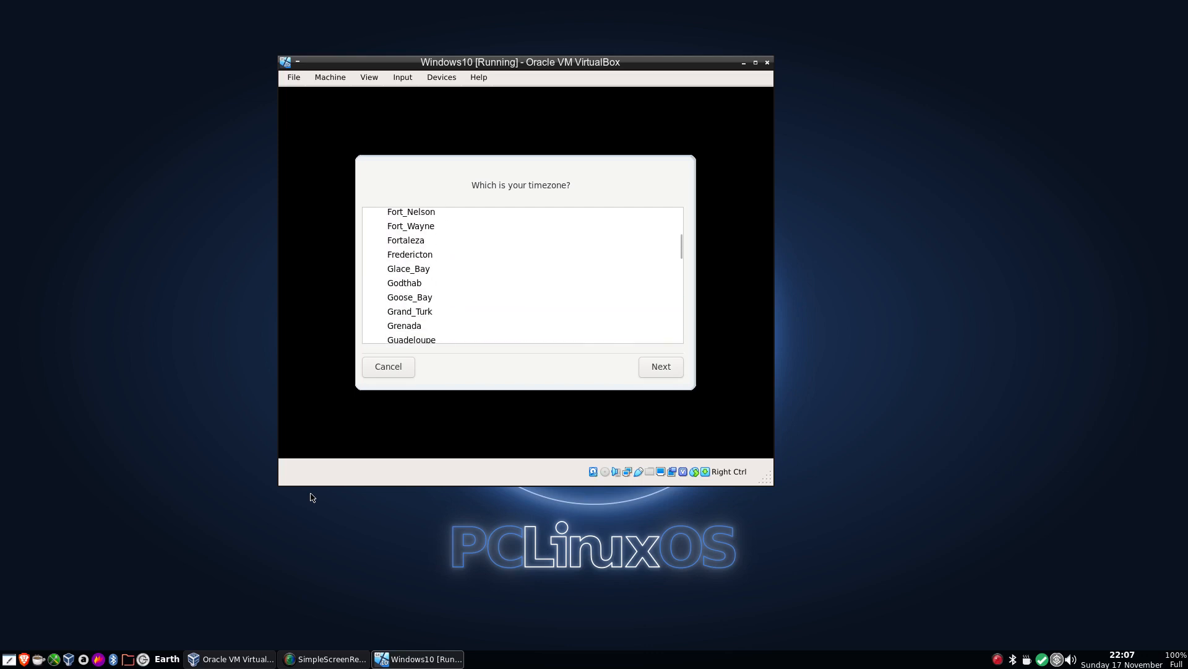
{"action": "key", "text": "Down"}
{"action": "key", "text": "Down"}
{"action": "key", "text": "Down"}
{"action": "key", "text": "Down"}
{"action": "key", "text": "Down"}
{"action": "key", "text": "Down"}
{"action": "key", "text": "Down"}
{"action": "key", "text": "Down"}
{"action": "key", "text": "Down"}
{"action": "key", "text": "Down"}
{"action": "key", "text": "Down"}
{"action": "key", "text": "Down"}
{"action": "key", "text": "Down"}
{"action": "key", "text": "Down"}
{"action": "key", "text": "Down"}
{"action": "key", "text": "Down"}
{"action": "key", "text": "Down"}
{"action": "key", "text": "Down"}
{"action": "key", "text": "Down"}
{"action": "key", "text": "Down"}
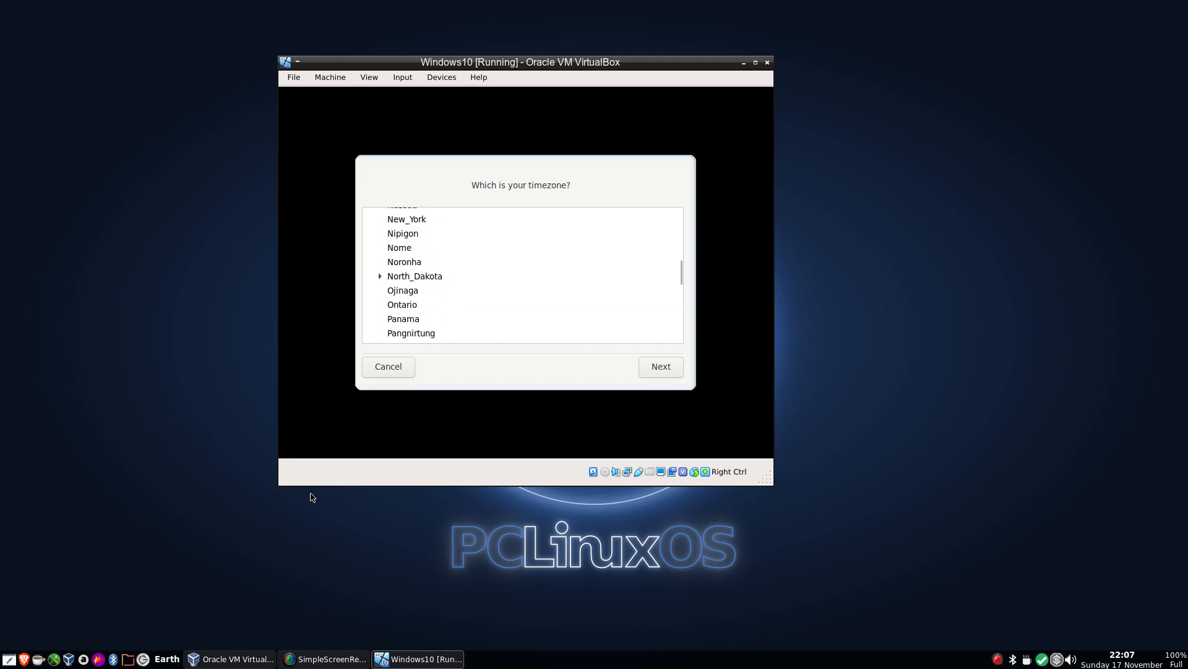
{"action": "key", "text": "Down"}
{"action": "key", "text": "Down"}
{"action": "key", "text": "Down"}
{"action": "key", "text": "Down"}
{"action": "key", "text": "Down"}
{"action": "key", "text": "Down"}
{"action": "key", "text": "Down"}
{"action": "key", "text": "Down"}
{"action": "key", "text": "Down"}
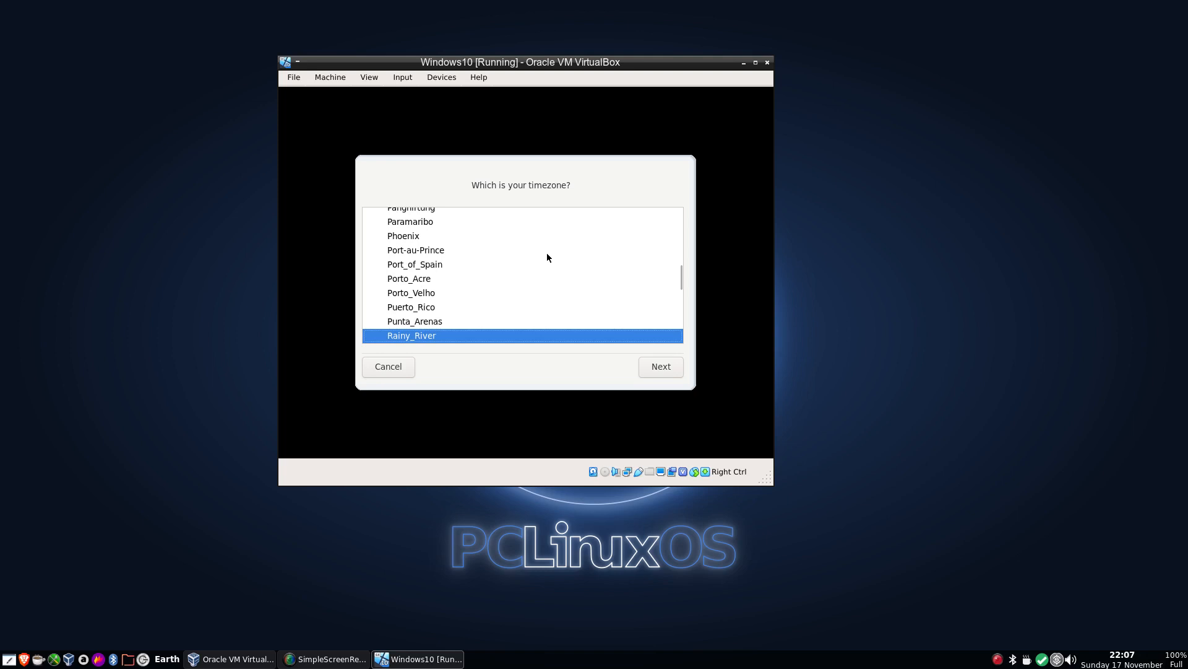
{"action": "scroll", "coordinate": [547, 258], "scroll_direction": "down", "scroll_amount": 20}
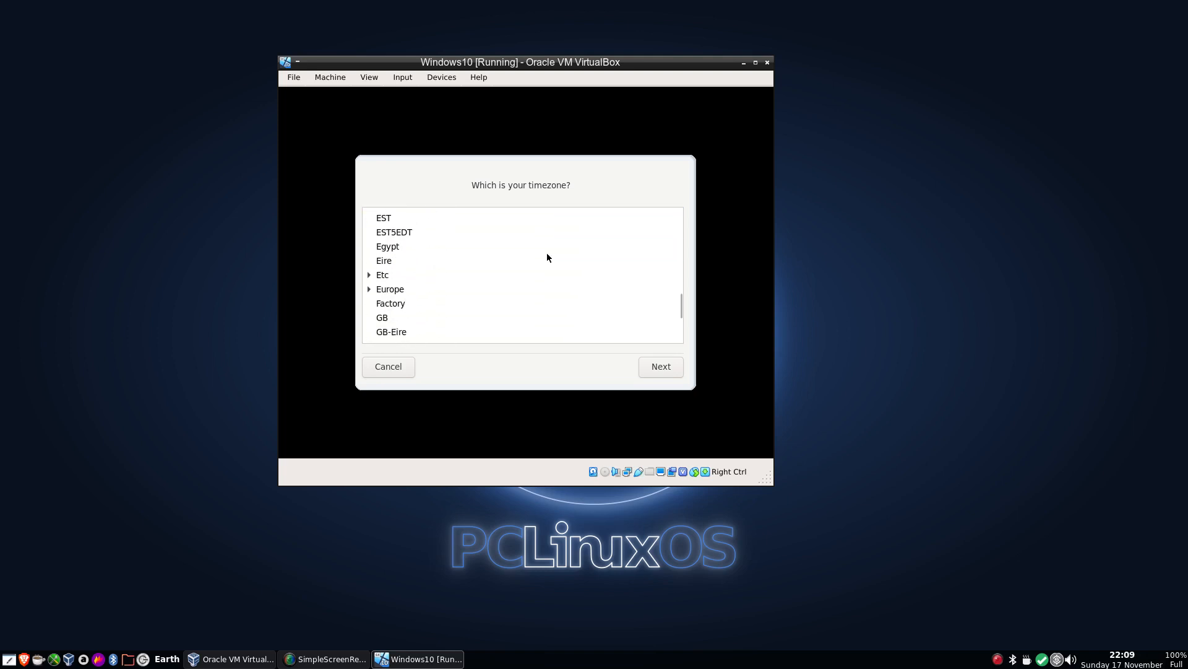
{"action": "left_click", "coordinate": [384, 318]}
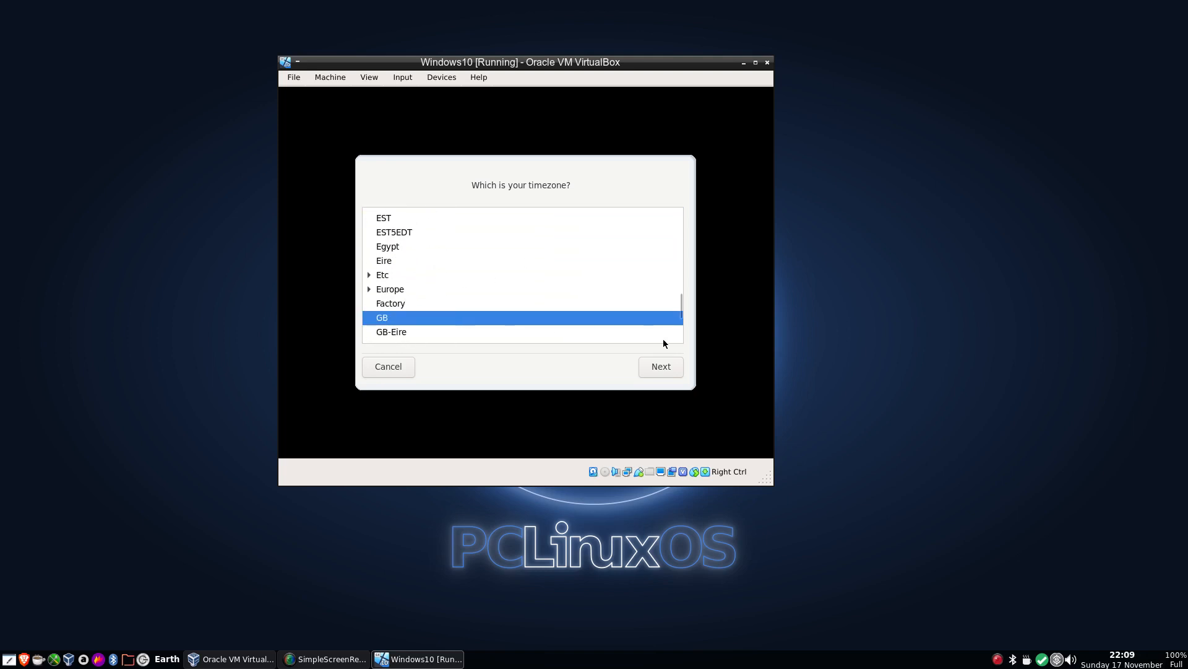
{"action": "left_click", "coordinate": [645, 371]}
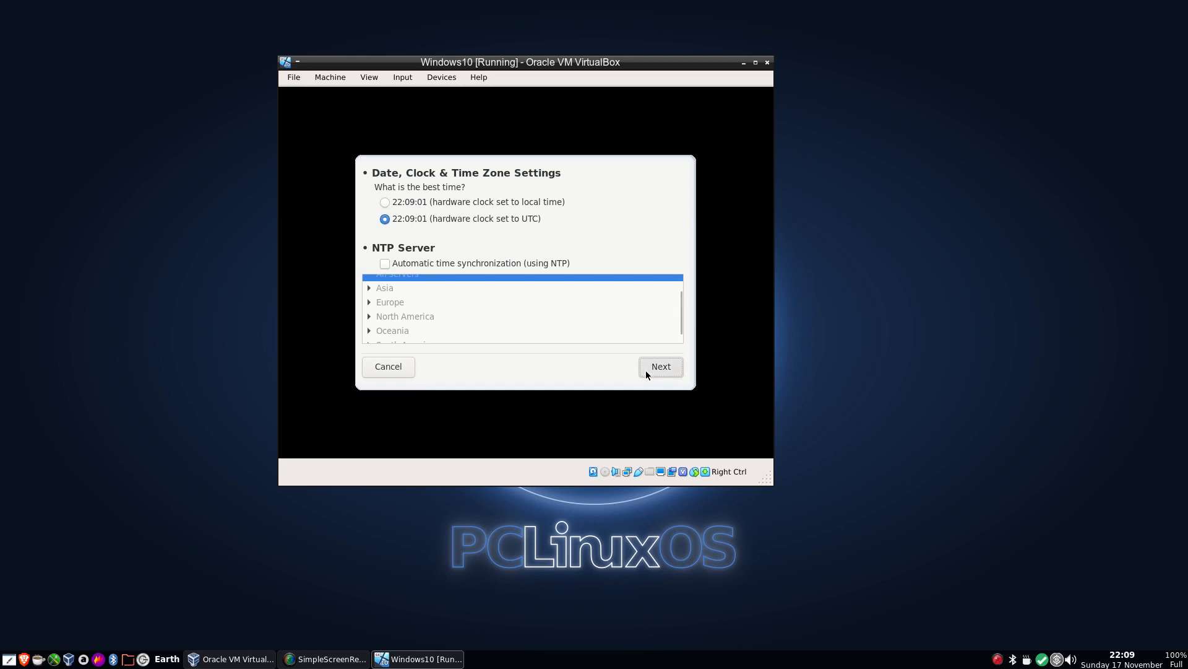
{"action": "left_click", "coordinate": [645, 371]}
Set the administrator (root) password, entering it in both password fields.
{"action": "type", "text": "******"}
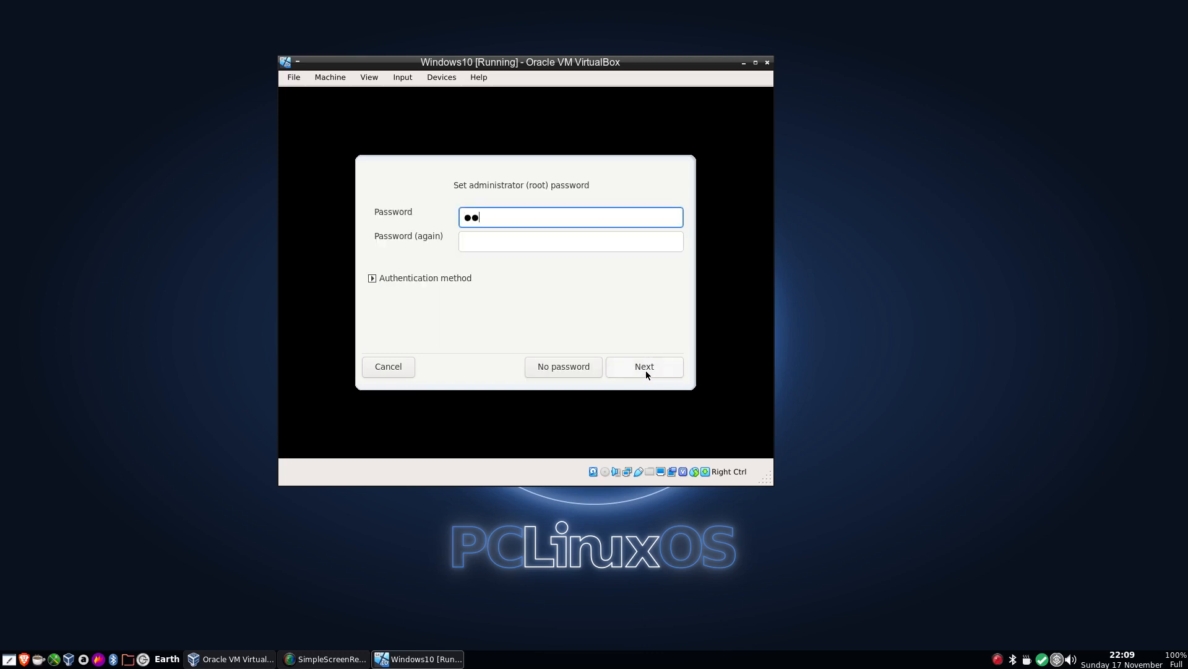
{"action": "key", "text": "Tab"}
{"action": "type", "text": "***"}
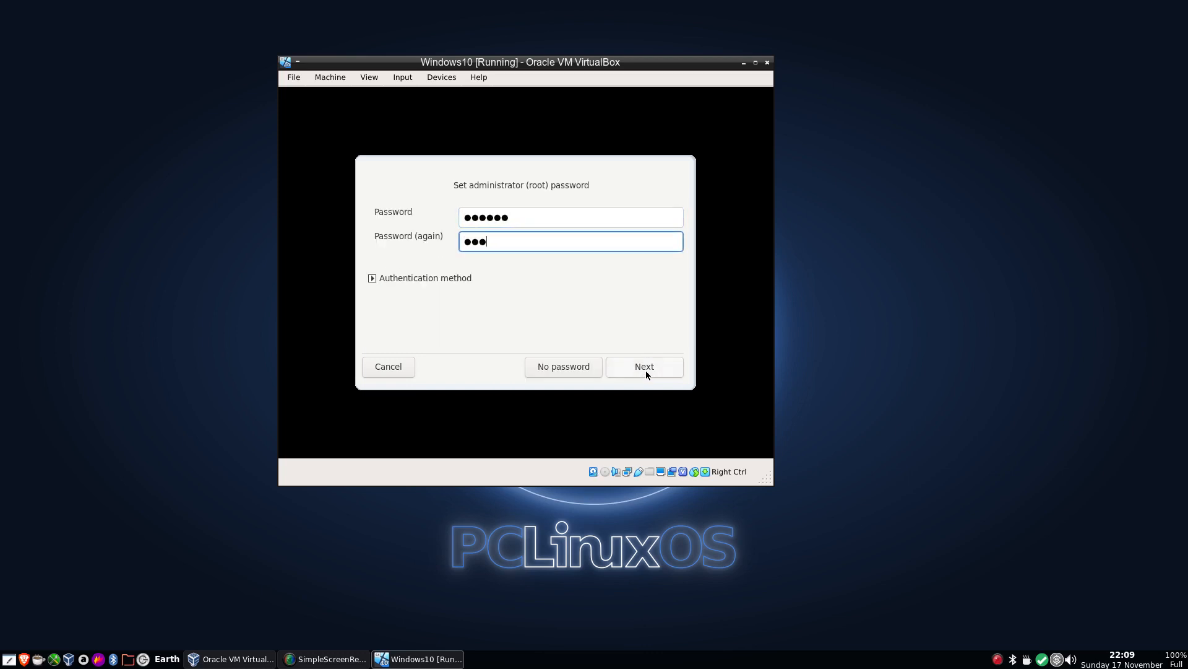
{"action": "type", "text": "***"}
{"action": "left_click", "coordinate": [645, 370]}
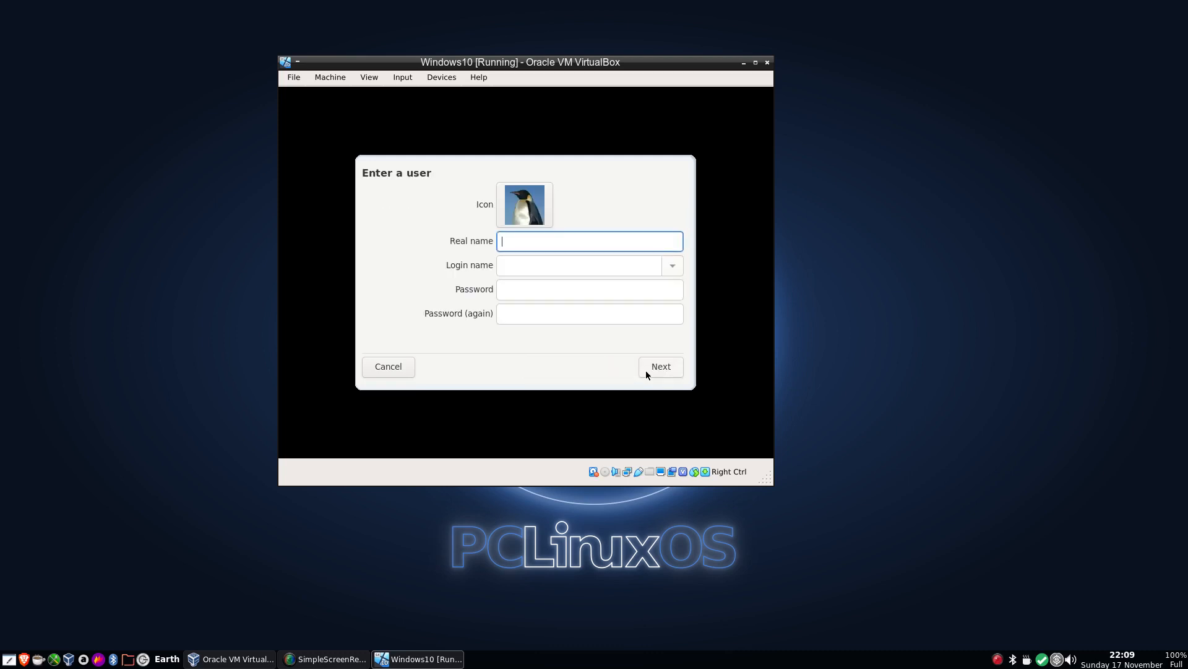
Create a user with the person's real name, login name present and a password, then log in as that user.
{"action": "type", "text": "Alie"}
{"action": "key", "text": "Tab"}
{"action": "type", "text": "["}
{"action": "key", "text": "BackSpace"}
{"action": "type", "text": "present"}
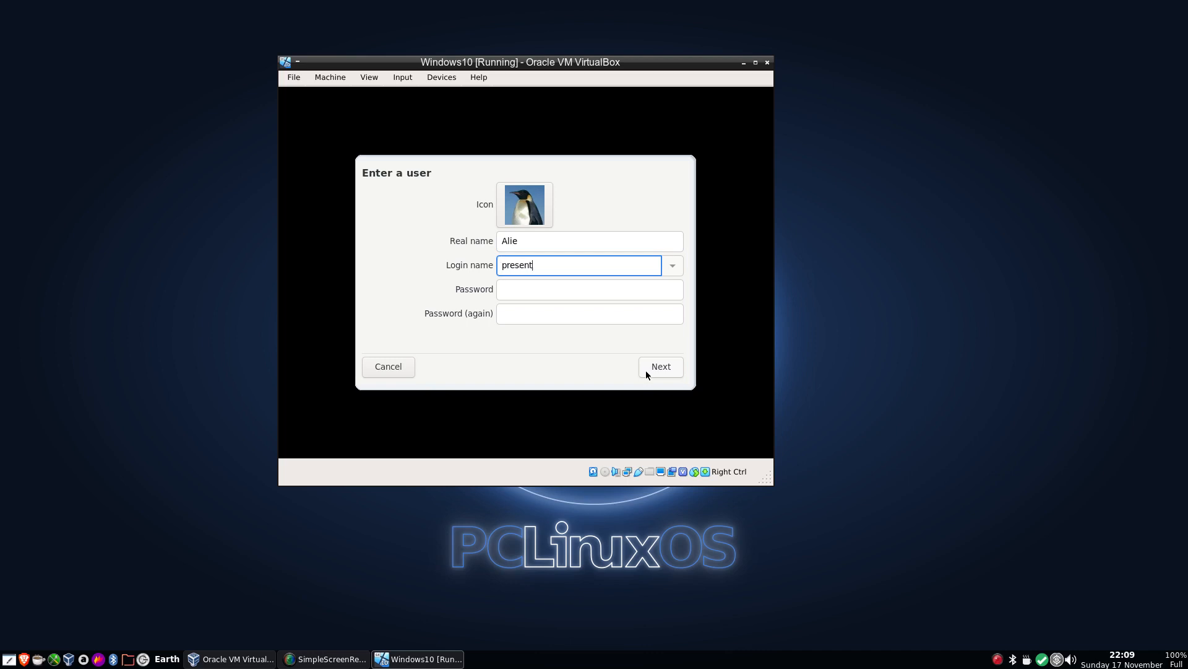
{"action": "key", "text": "Tab"}
{"action": "type", "text": "*****"}
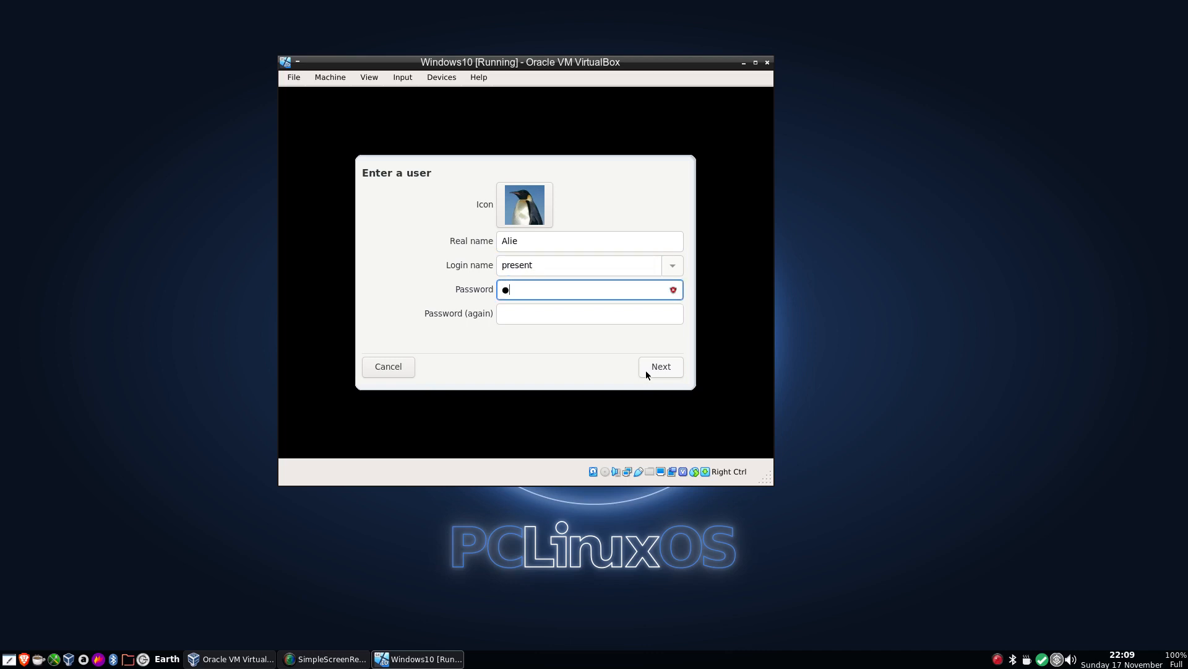
{"action": "type", "text": "*"}
{"action": "key", "text": "Tab"}
{"action": "type", "text": "******"}
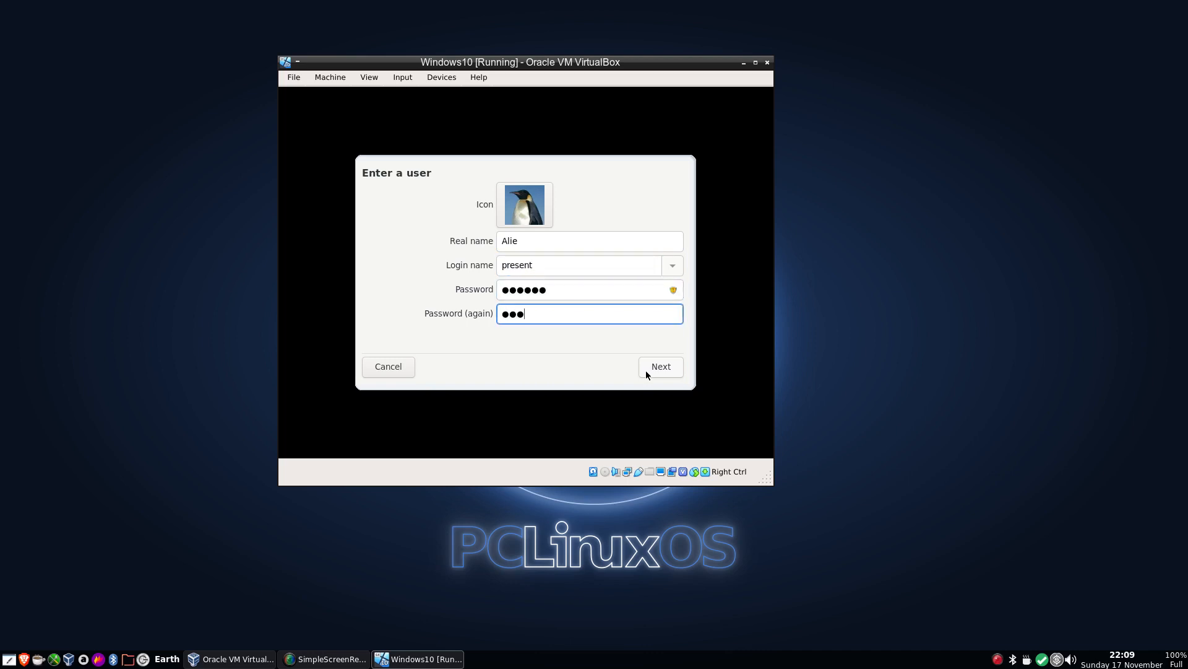
{"action": "left_click", "coordinate": [646, 371]}
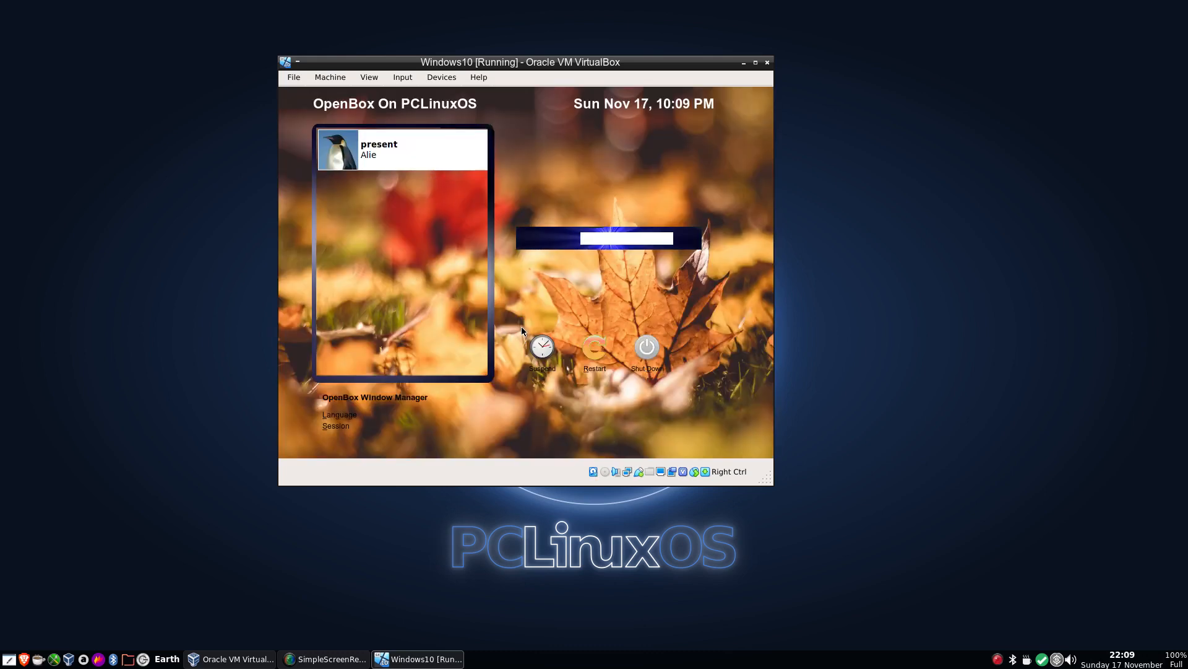
{"action": "left_click", "coordinate": [399, 148]}
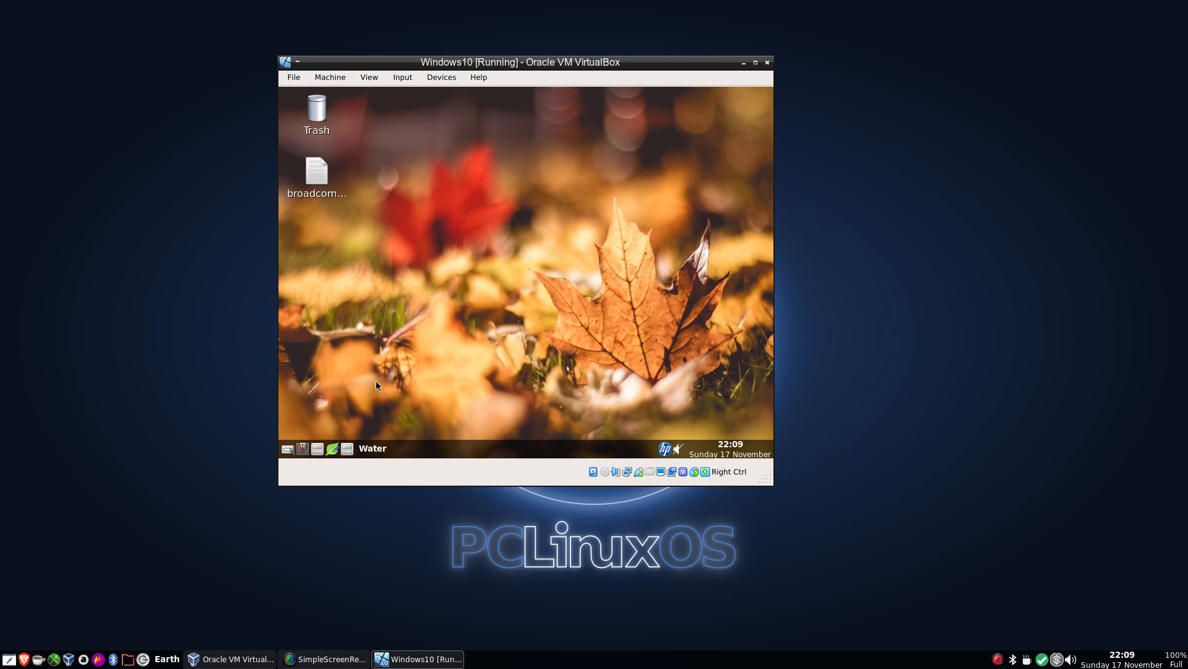
Run the Vbox GuestAdditions Installer from the desktop menu, entering the administrative password to authorise it.
{"action": "right_click", "coordinate": [437, 179]}
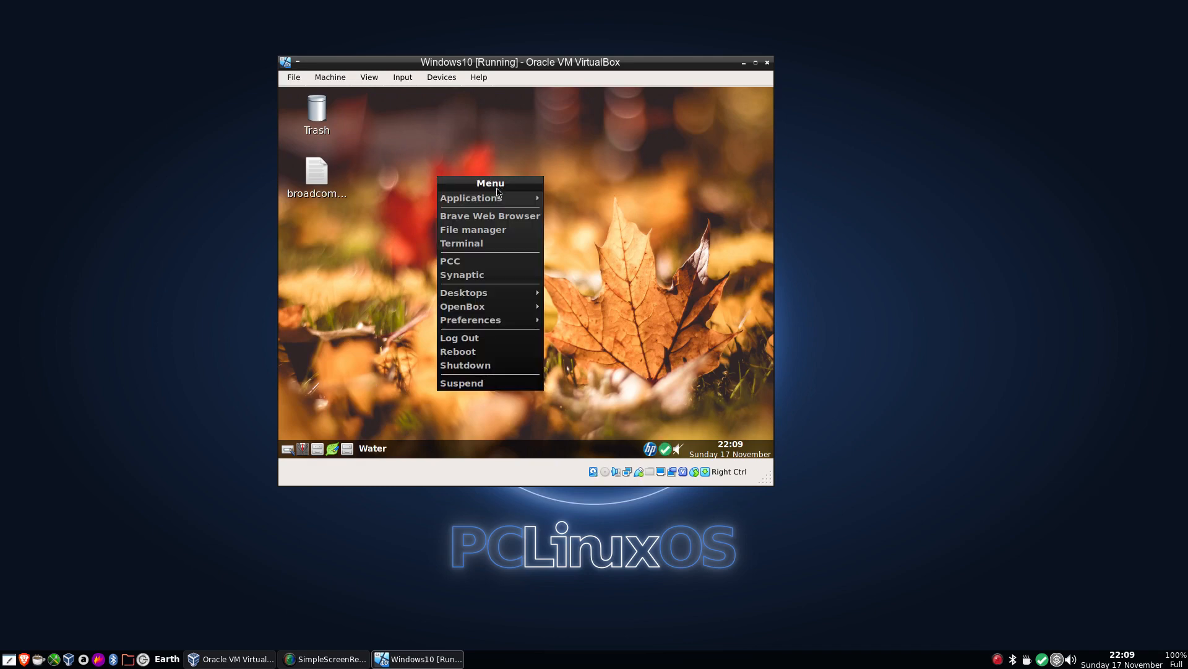
{"action": "mouse_move", "coordinate": [505, 198]}
{"action": "mouse_move", "coordinate": [618, 382]}
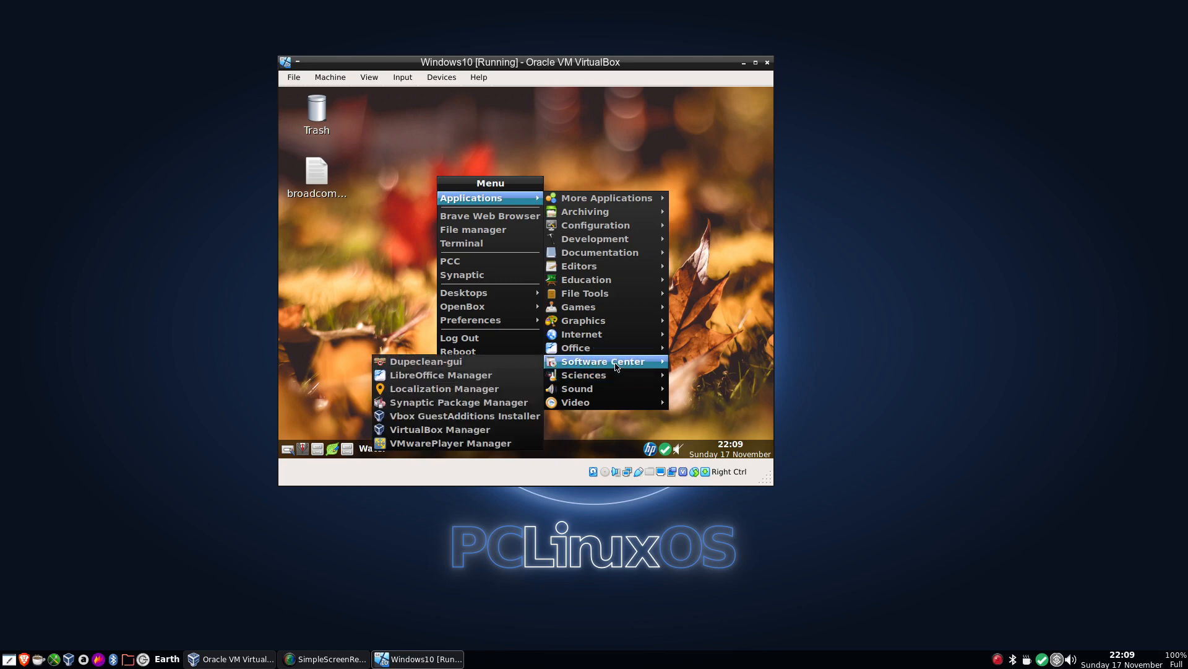
{"action": "left_click", "coordinate": [502, 418]}
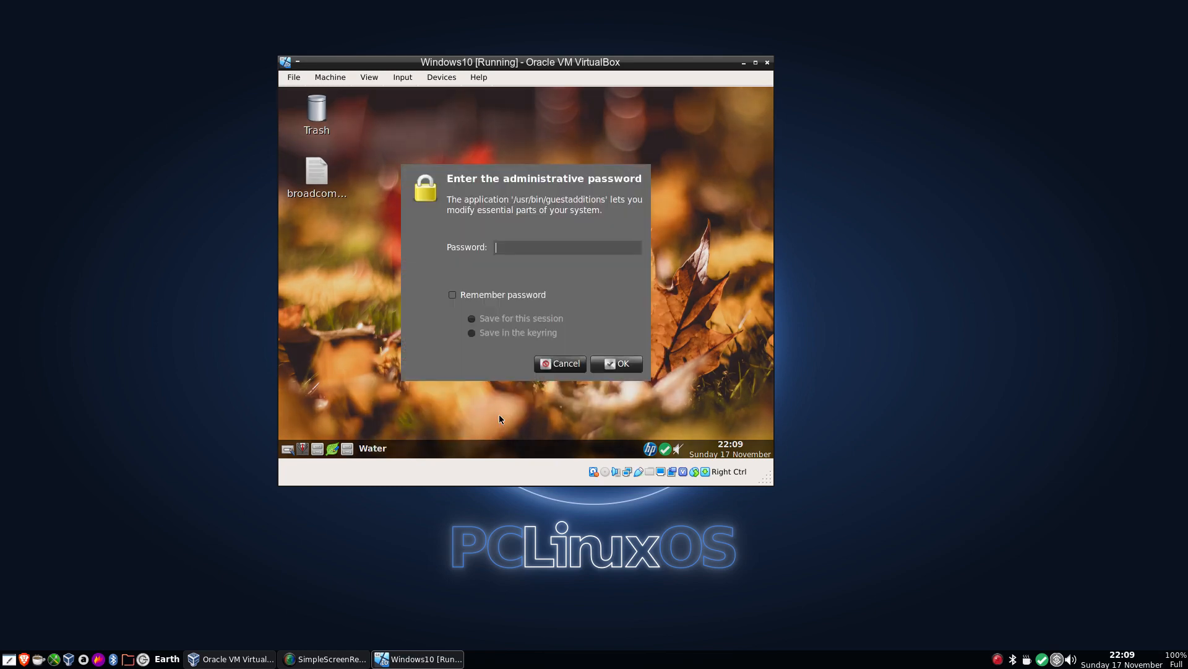
{"action": "type", "text": "******"}
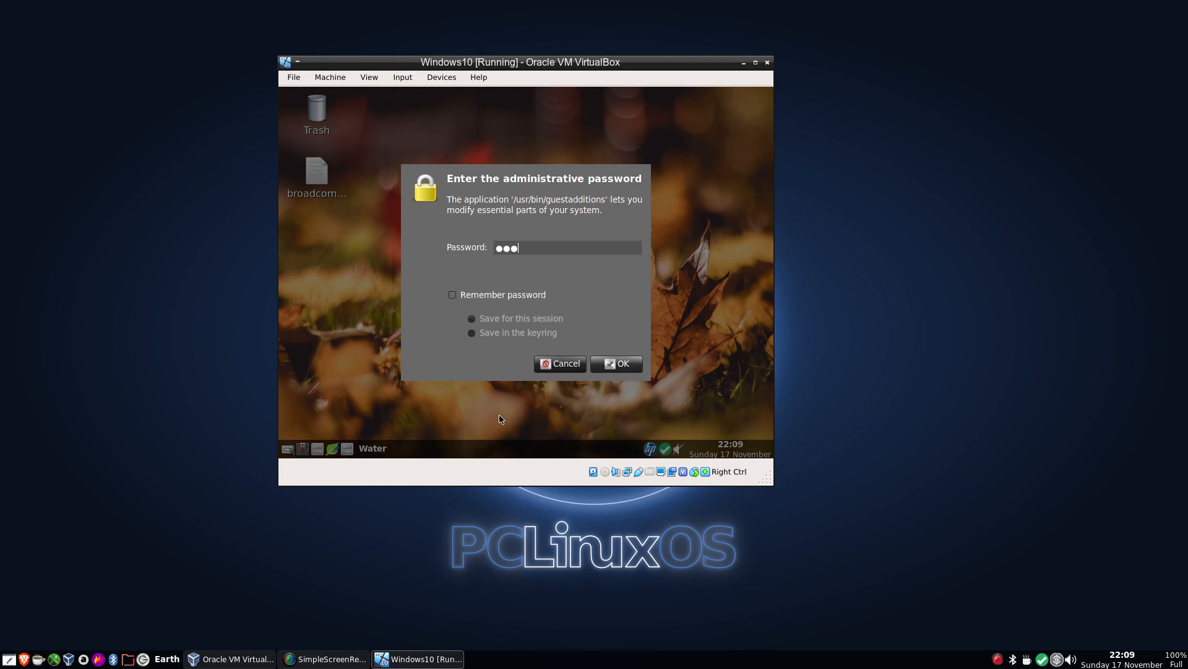
{"action": "key", "text": "Return"}
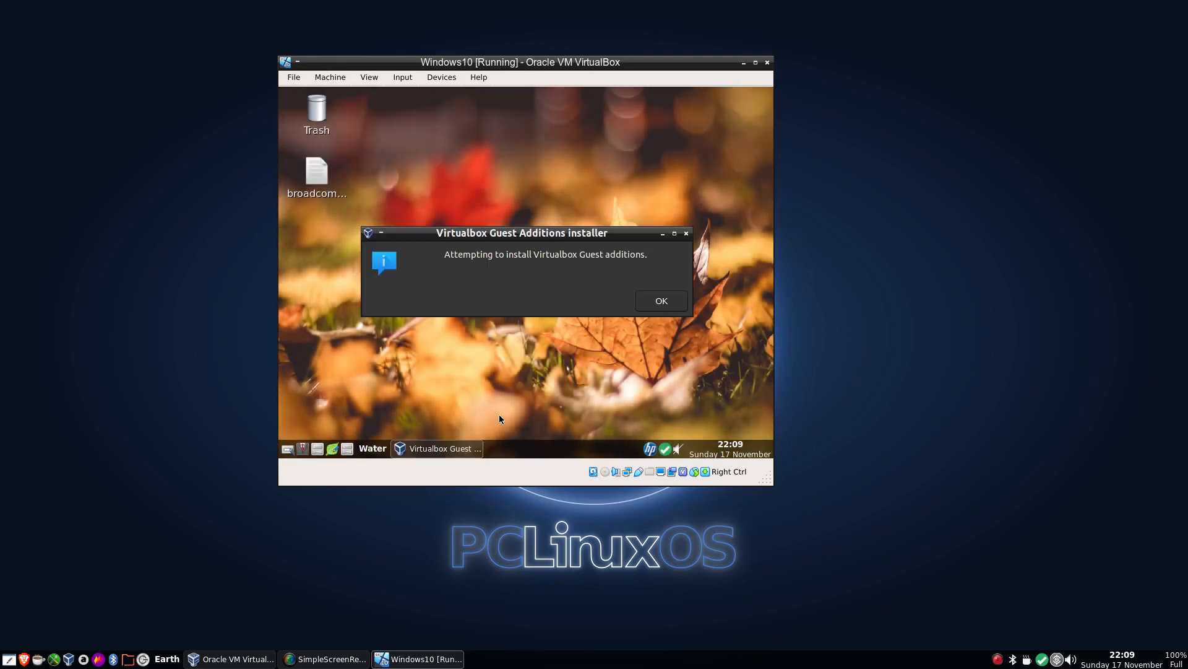
{"action": "key", "text": "Return"}
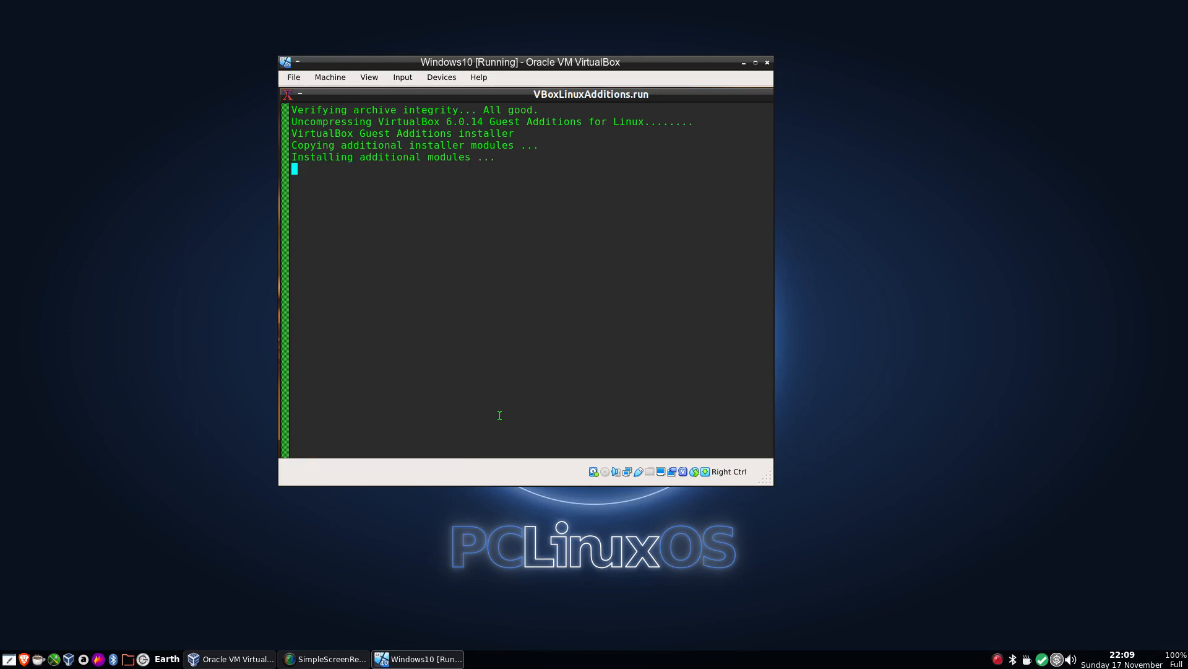
Switch the virtual machine to full-screen mode and dismiss the Guest Additions installer message.
{"action": "key", "text": "Control_R+f"}
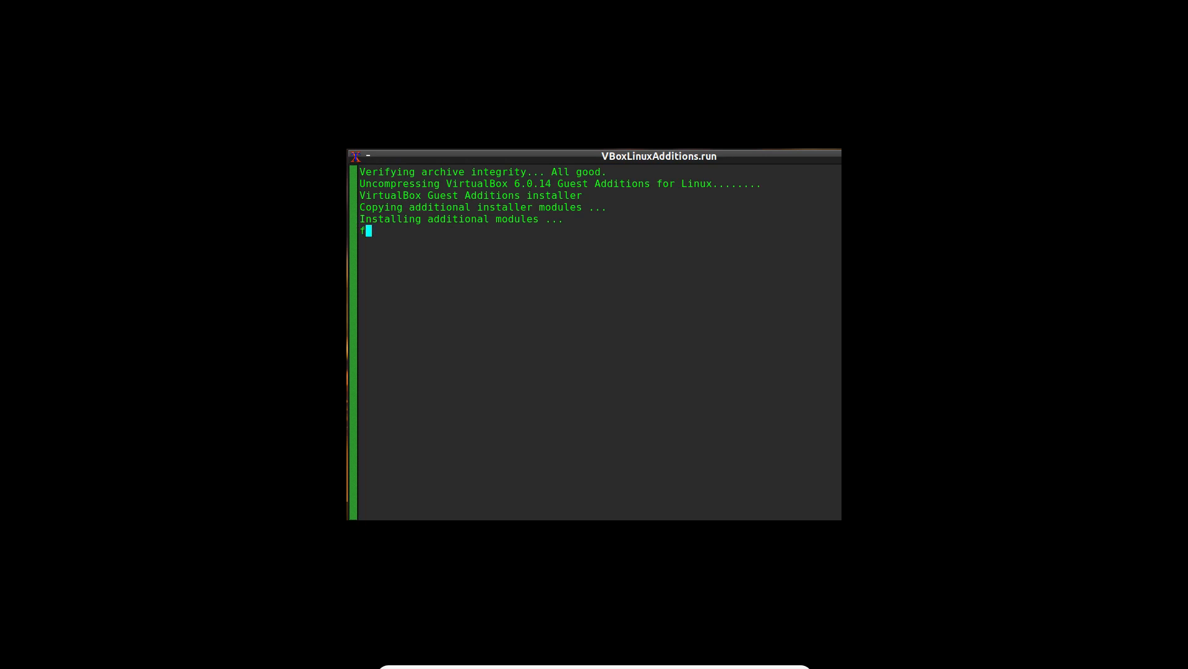
{"action": "key", "text": "Control_R+f"}
{"action": "type", "text": "f"}
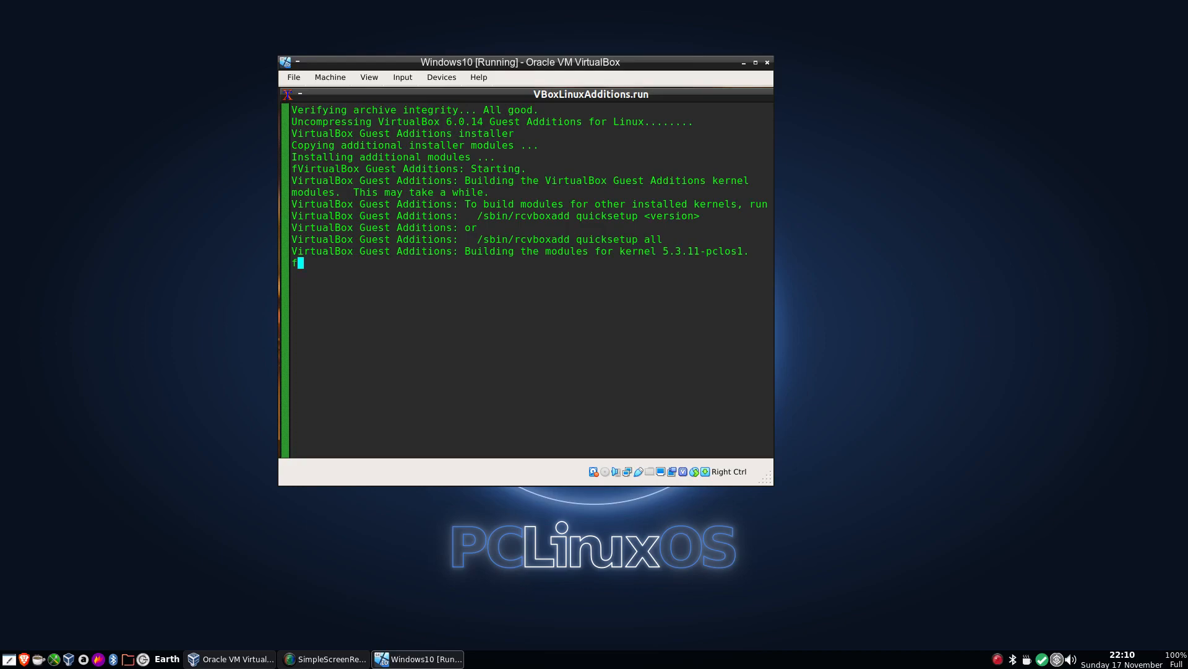
{"action": "key", "text": "Control_R+f"}
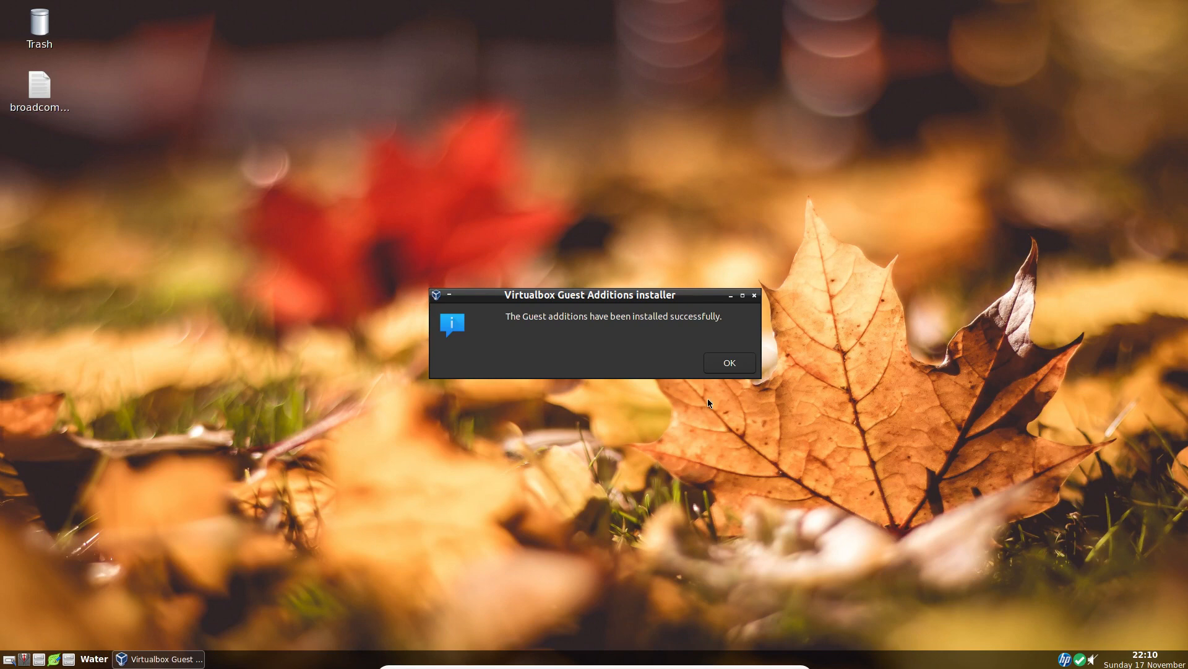
{"action": "left_click", "coordinate": [735, 367]}
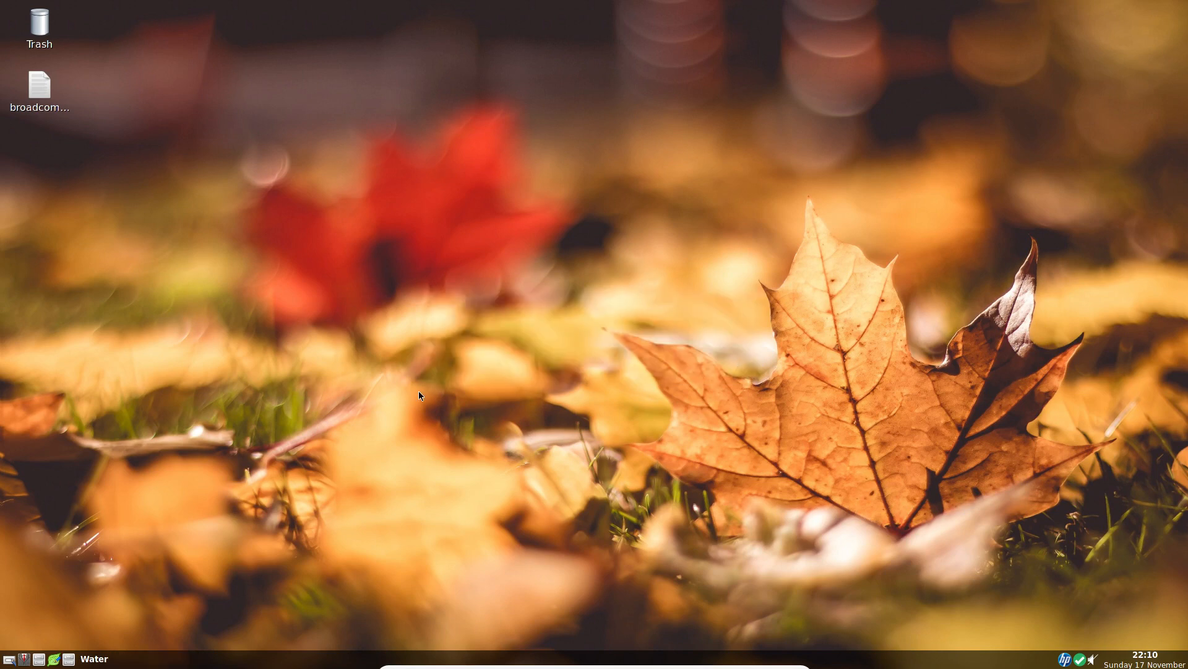
Open the PCLinuxOS Control Center (PCC) from the desktop menu, authenticating with the root password.
{"action": "right_click", "coordinate": [491, 88]}
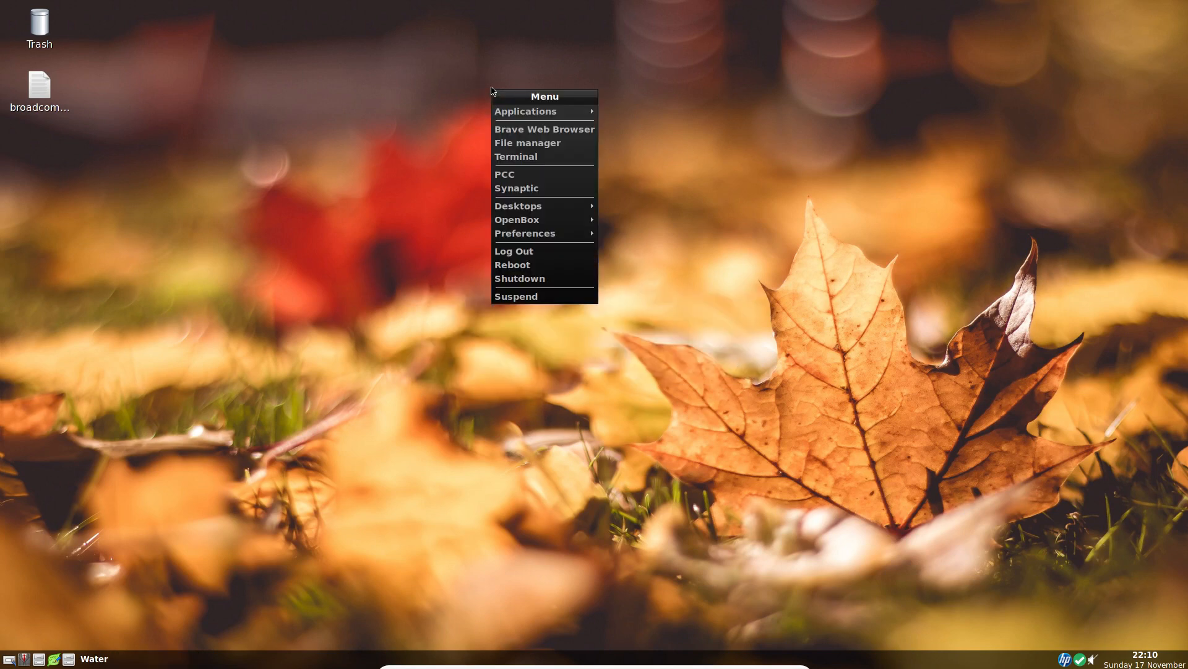
{"action": "left_click", "coordinate": [514, 174]}
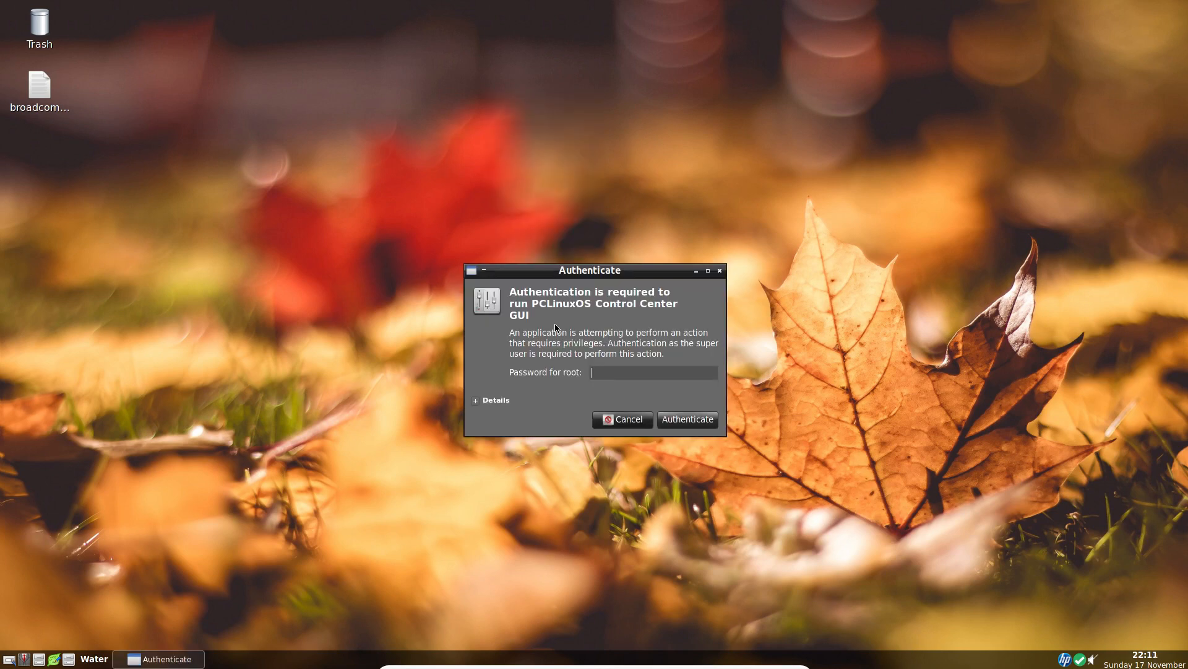
{"action": "type", "text": "******"}
{"action": "left_click", "coordinate": [692, 417]}
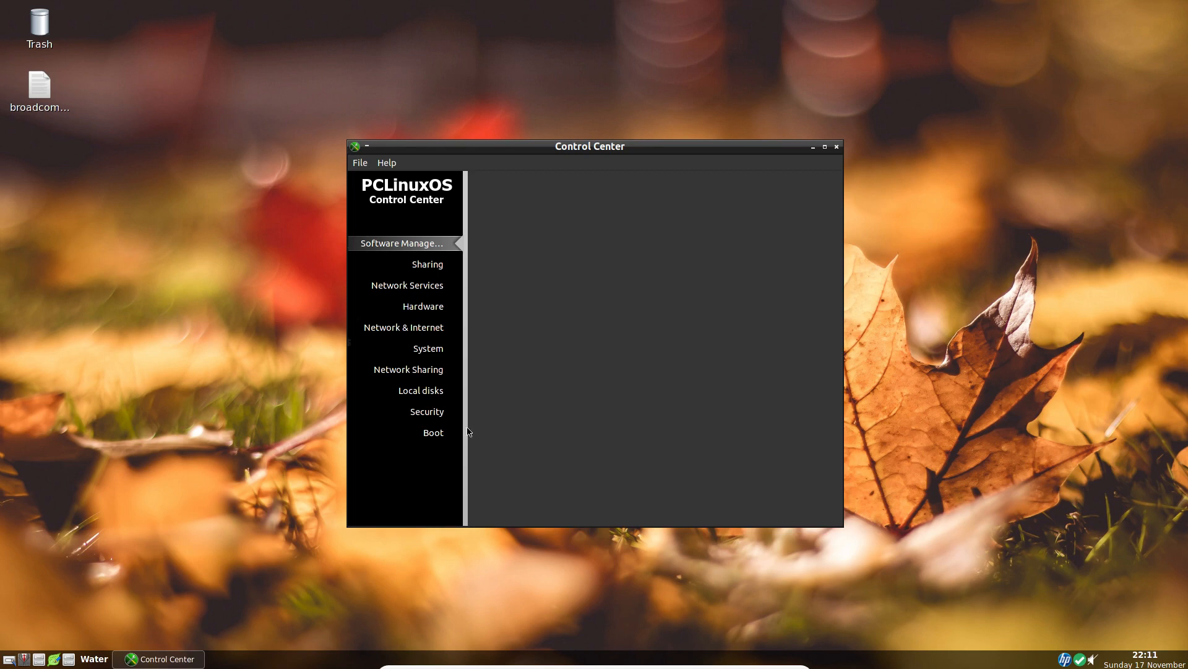
Browse the Control Center categories and open Import Windows(TM) documents and settings under System.
{"action": "left_click", "coordinate": [423, 267]}
{"action": "left_click", "coordinate": [424, 287]}
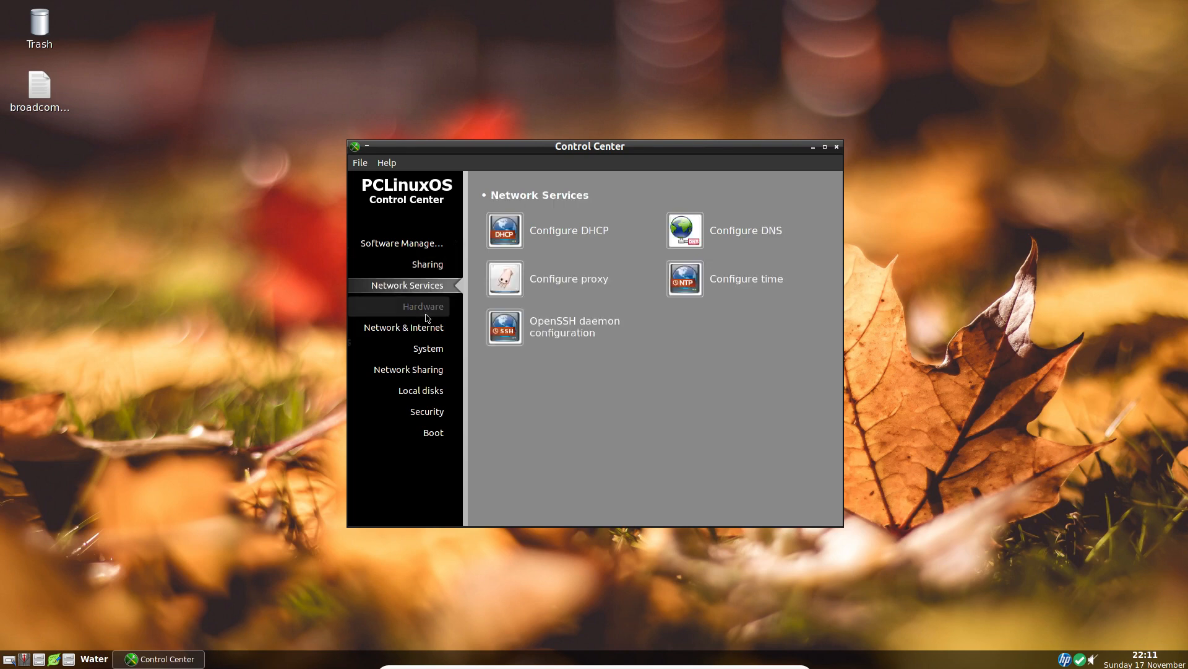
{"action": "left_click", "coordinate": [426, 314]}
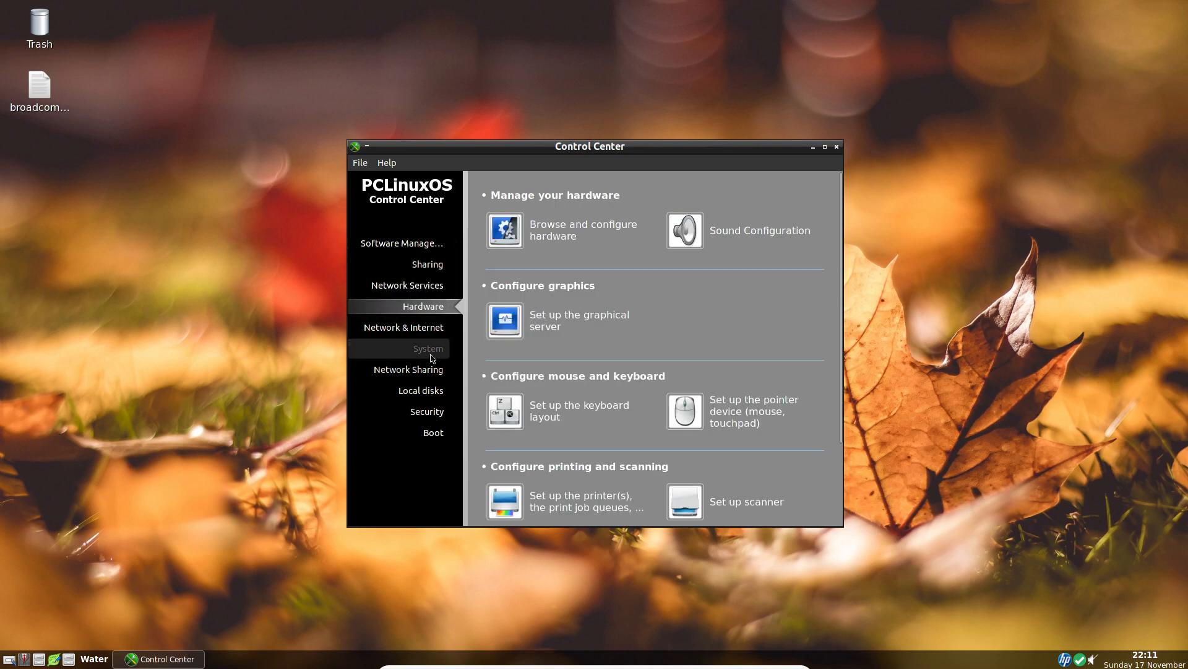
{"action": "left_click", "coordinate": [431, 356]}
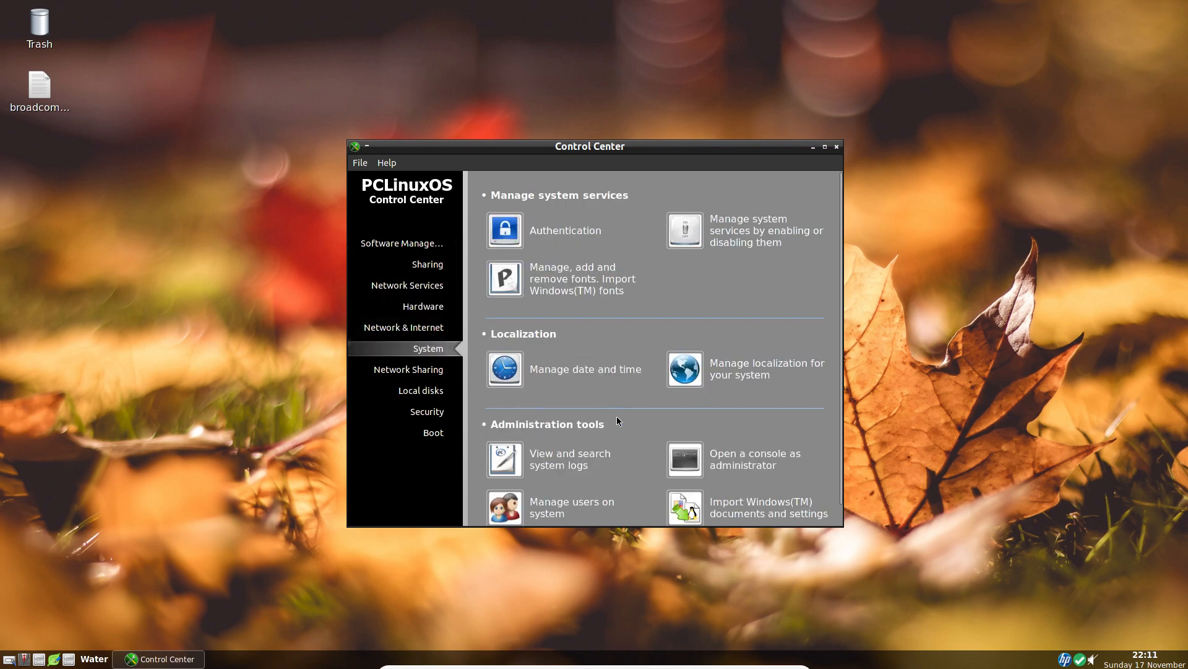
{"action": "left_click", "coordinate": [752, 506]}
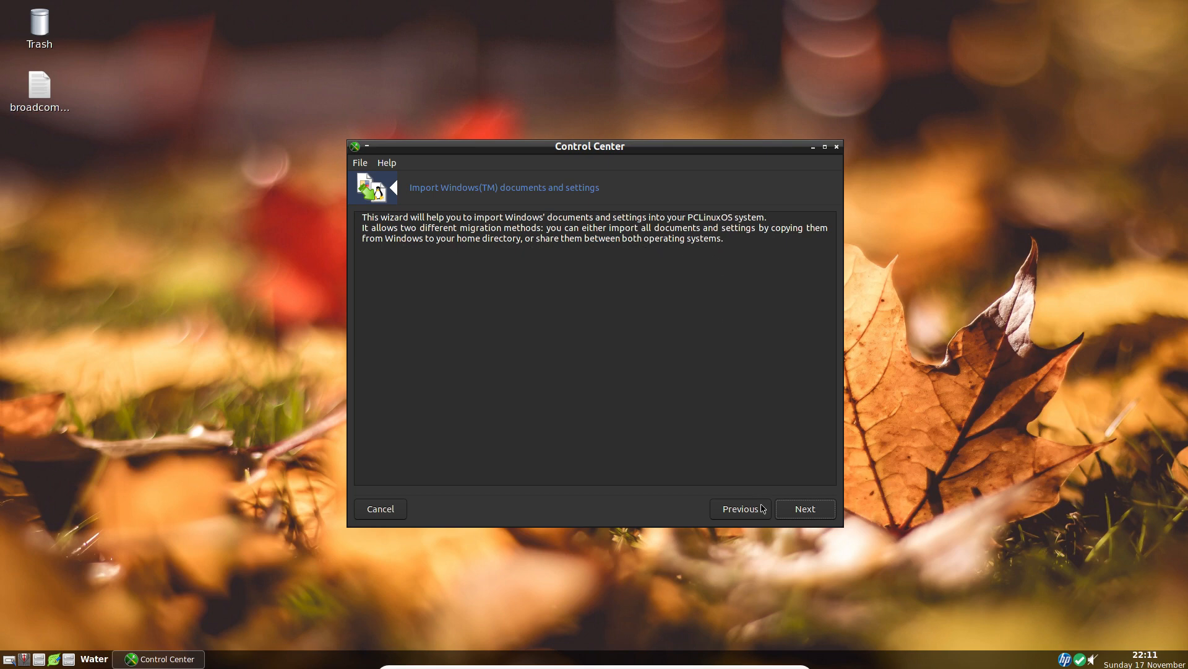
Step through the import wizard keeping Import documents, Import bookmarks and Use PCLinuxOS background.
{"action": "left_click", "coordinate": [800, 510]}
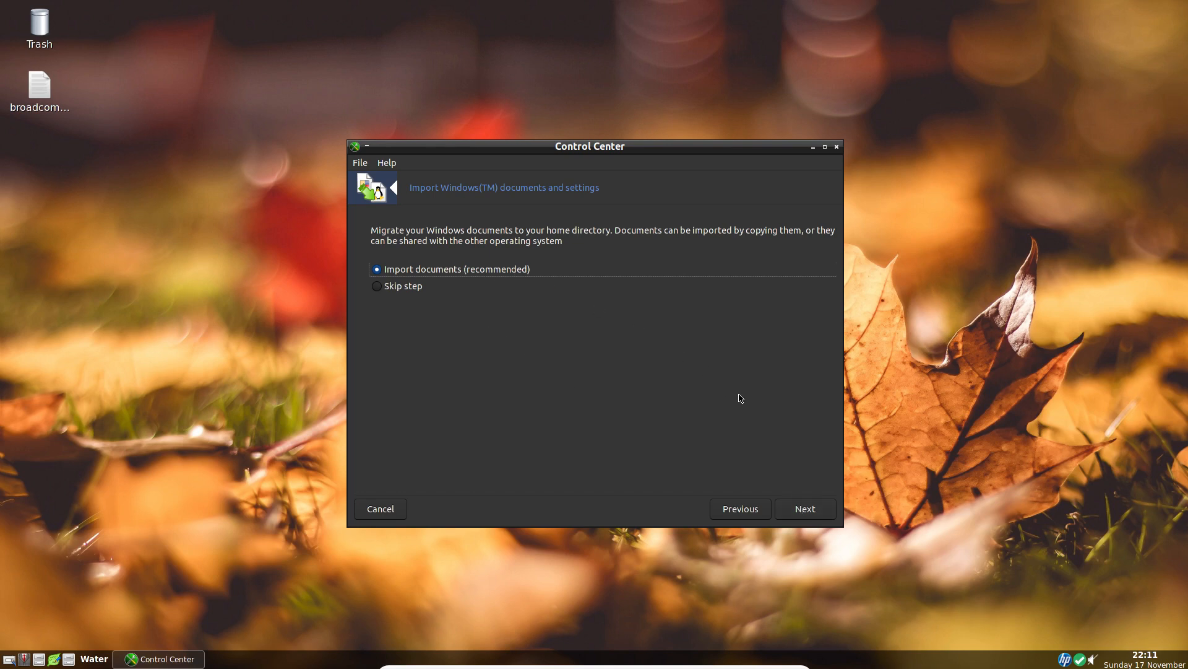
{"action": "left_click", "coordinate": [801, 508]}
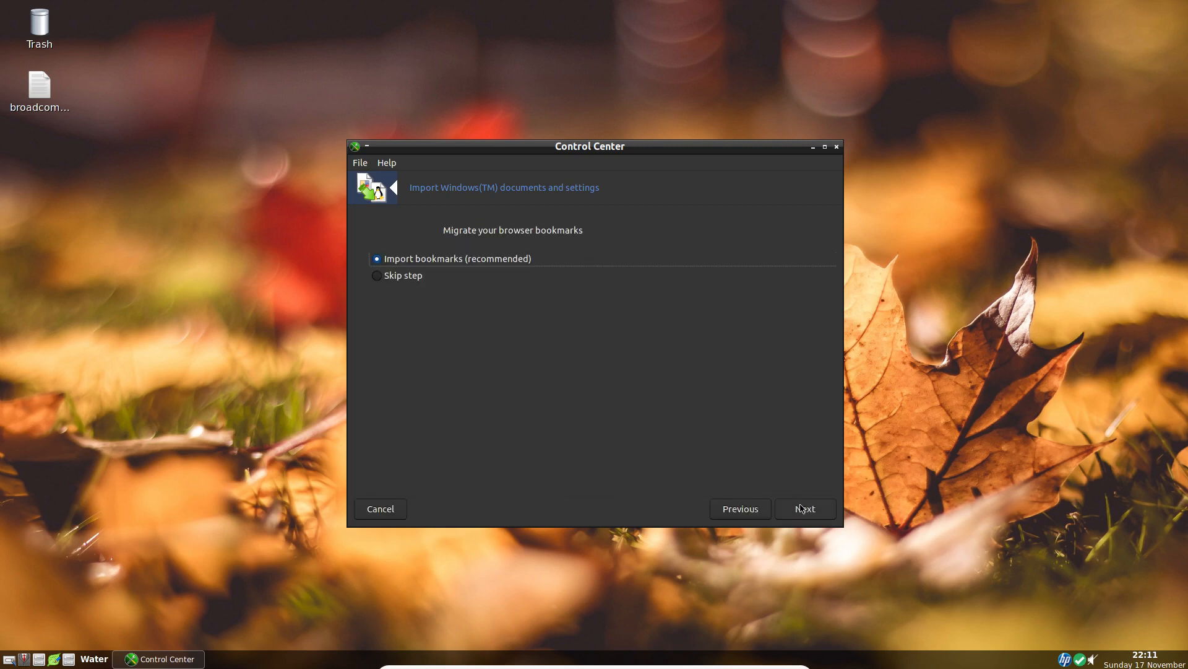
{"action": "left_click", "coordinate": [801, 508]}
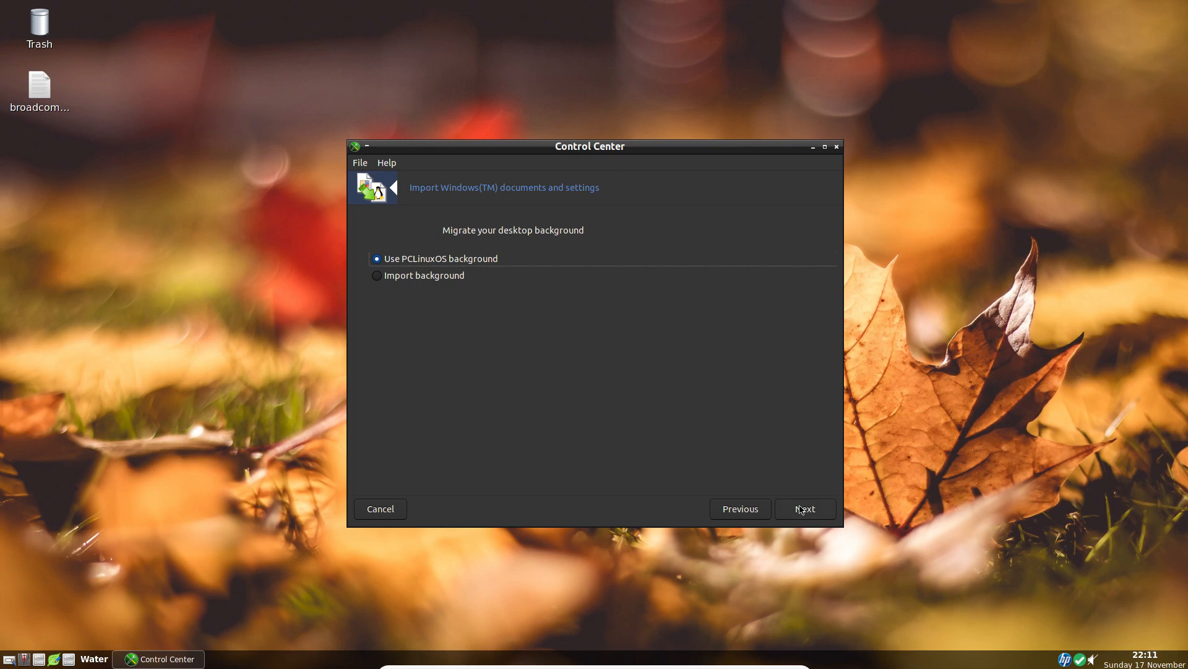
{"action": "left_click", "coordinate": [801, 508]}
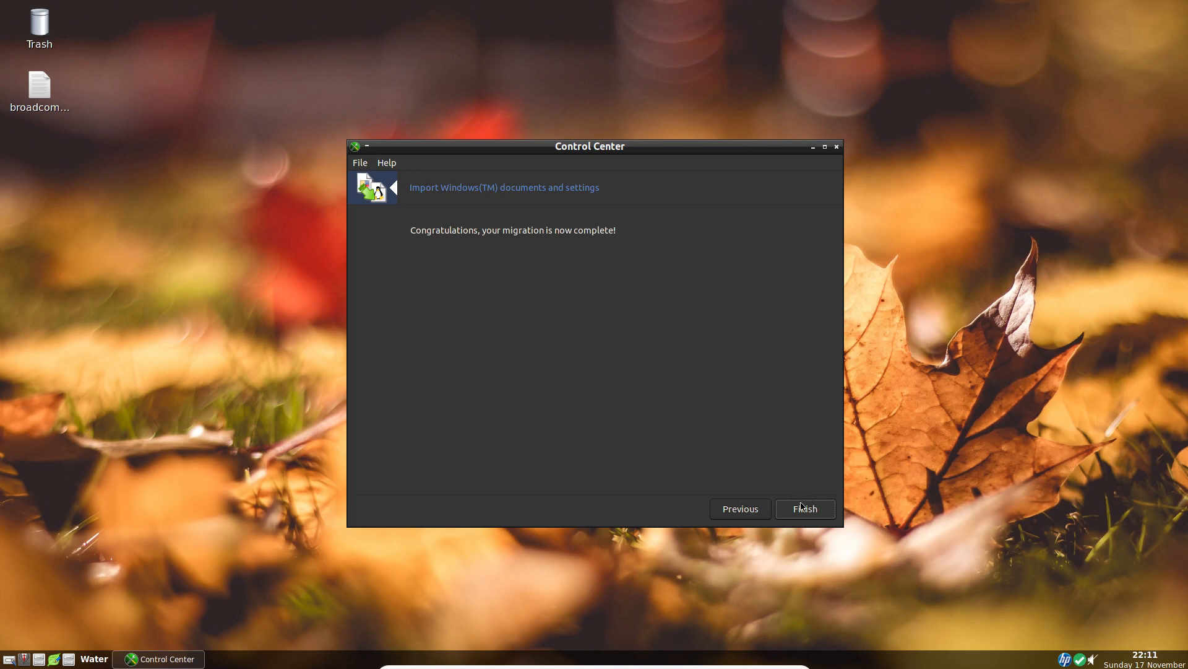
Finish the Windows documents and settings import wizard.
{"action": "left_click", "coordinate": [801, 507]}
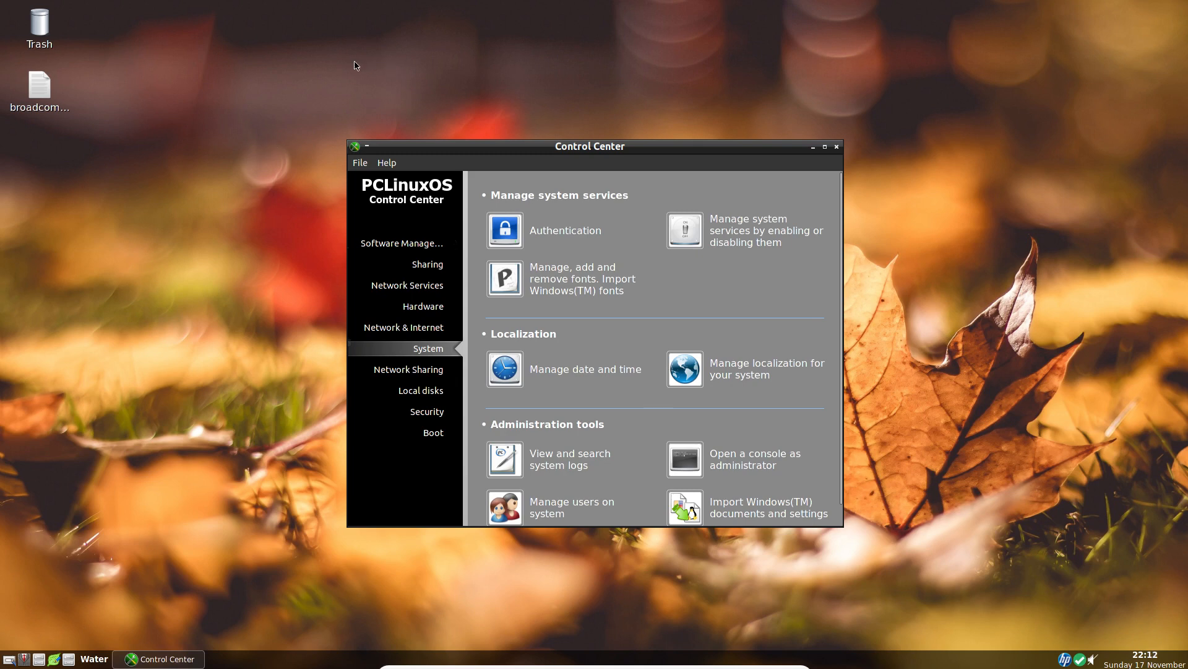
{"action": "right_click", "coordinate": [261, 63]}
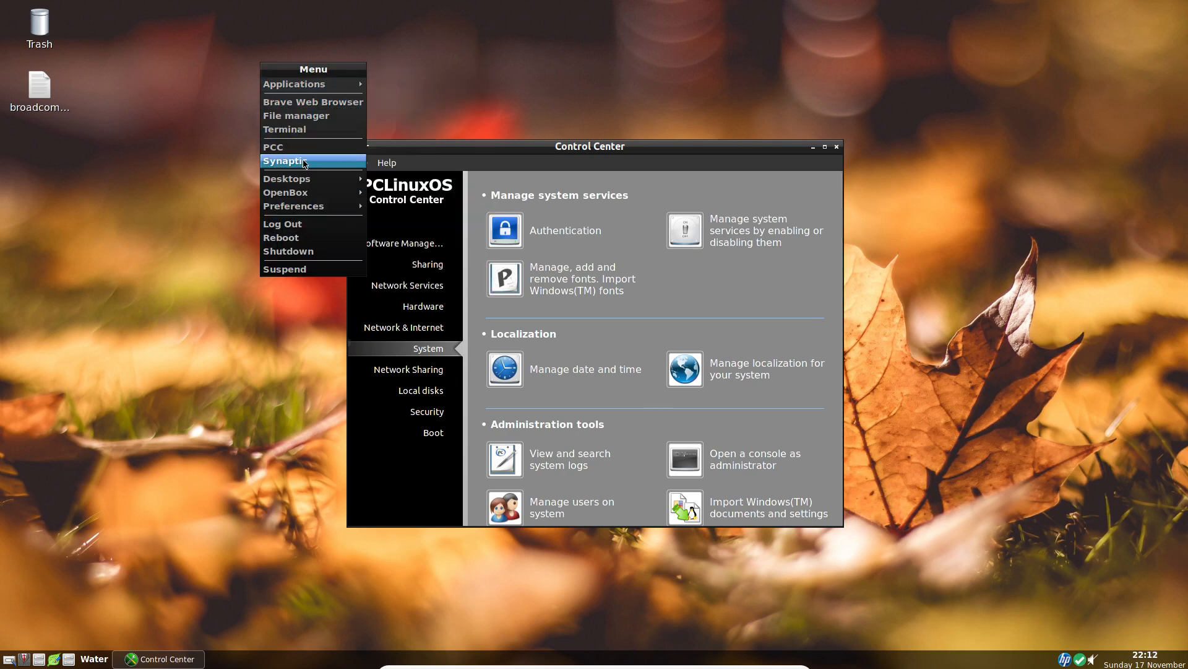
{"action": "mouse_move", "coordinate": [295, 78]}
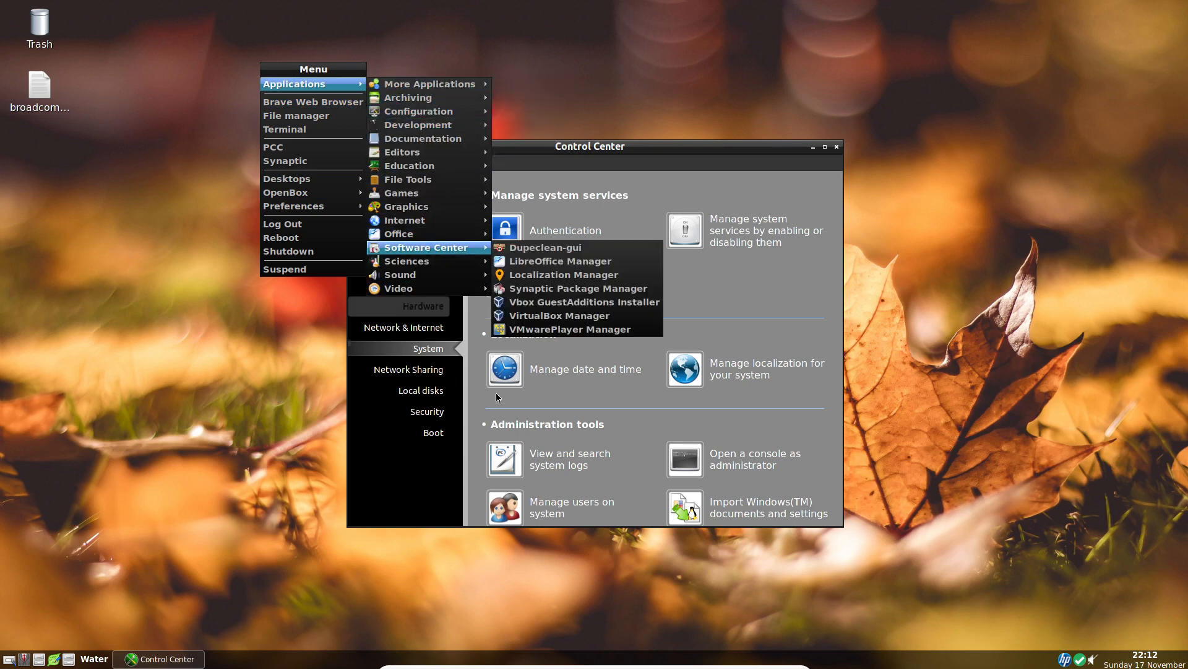
{"action": "left_click", "coordinate": [638, 439]}
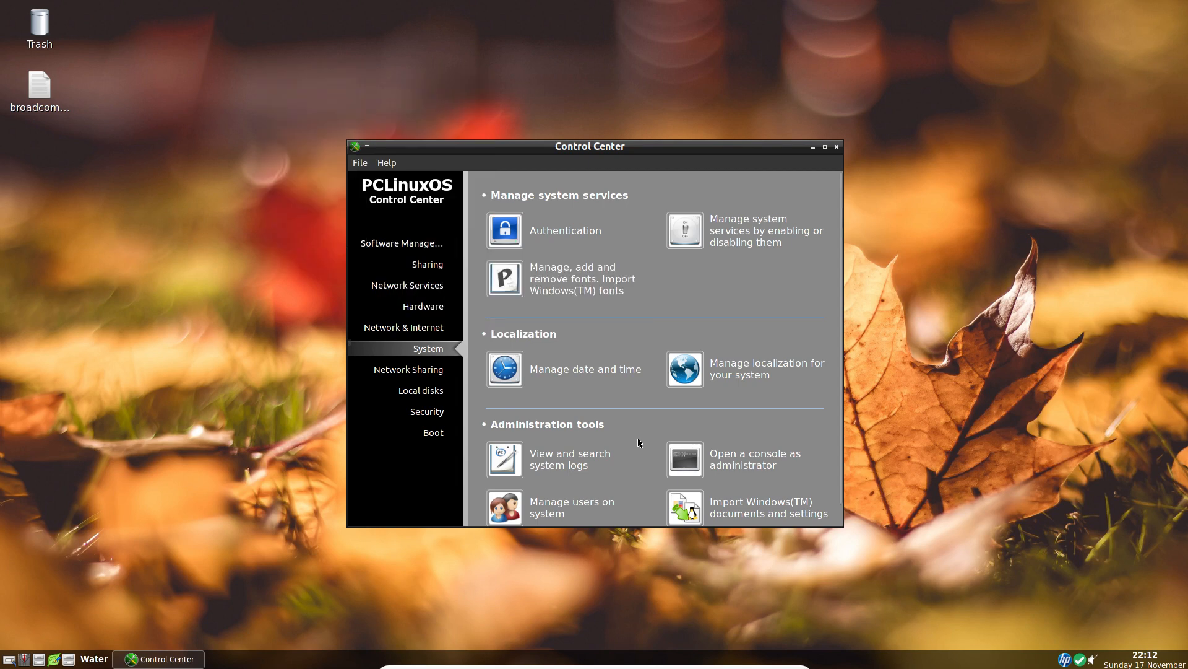
{"action": "scroll", "coordinate": [638, 439], "scroll_direction": "down", "scroll_amount": 1}
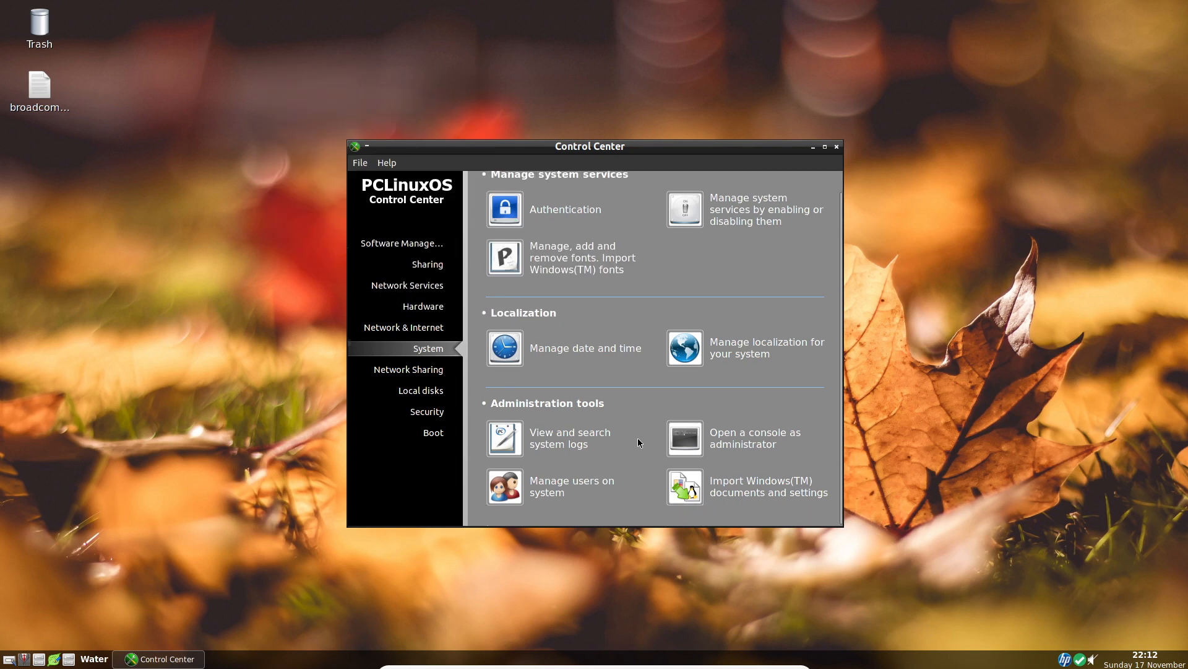
{"action": "scroll", "coordinate": [638, 439], "scroll_direction": "up", "scroll_amount": 1}
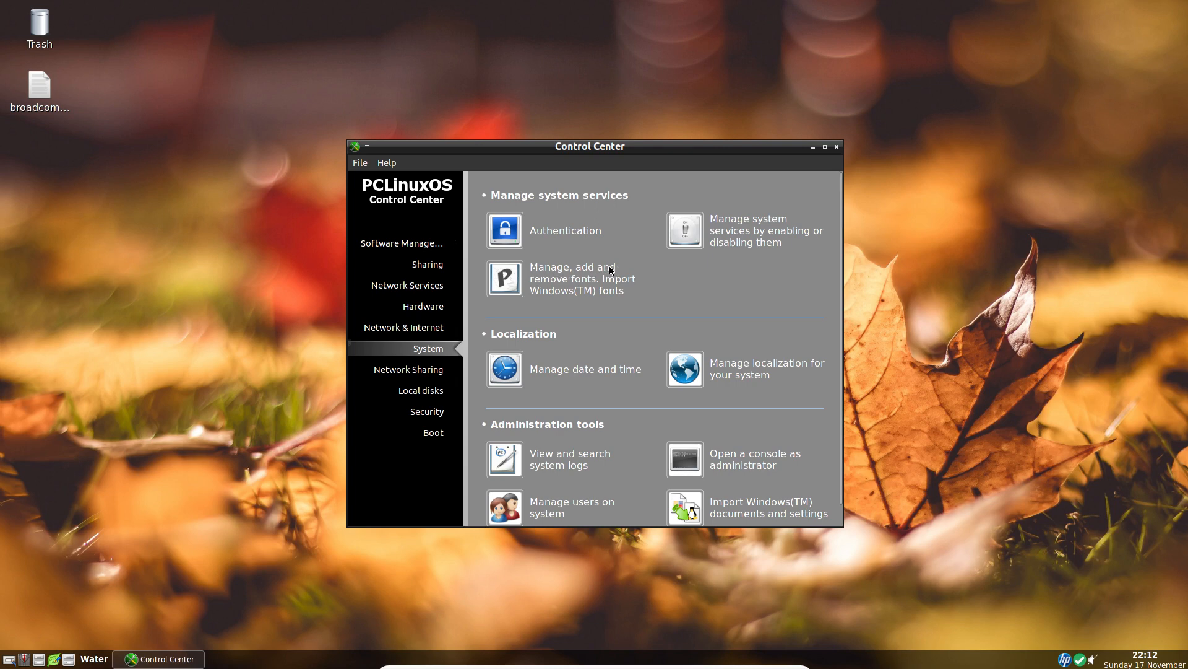
Import the Windows fonts through the font manager and close the Control Center.
{"action": "left_click", "coordinate": [516, 289]}
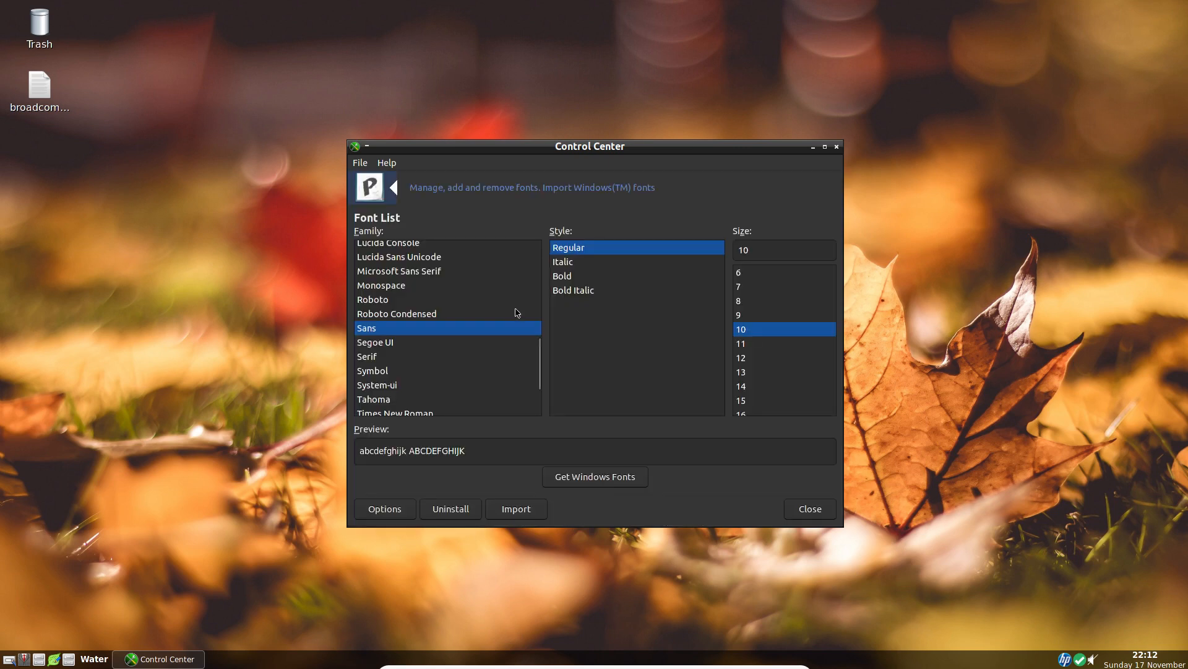
{"action": "left_click", "coordinate": [595, 478]}
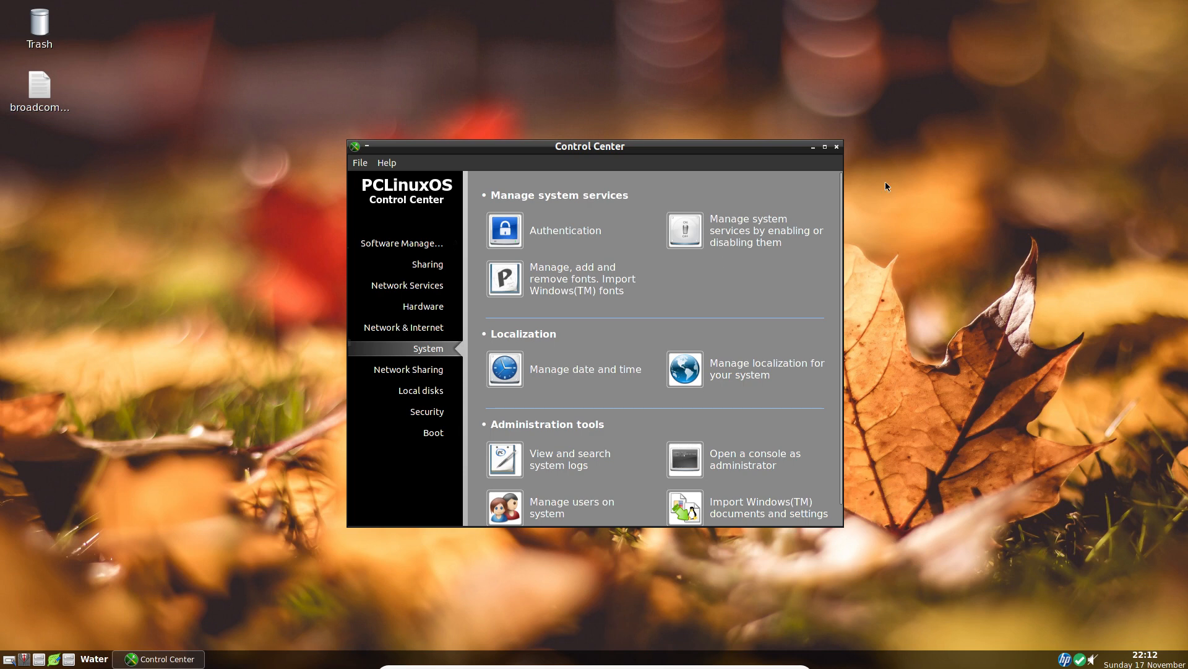
{"action": "left_click", "coordinate": [837, 147]}
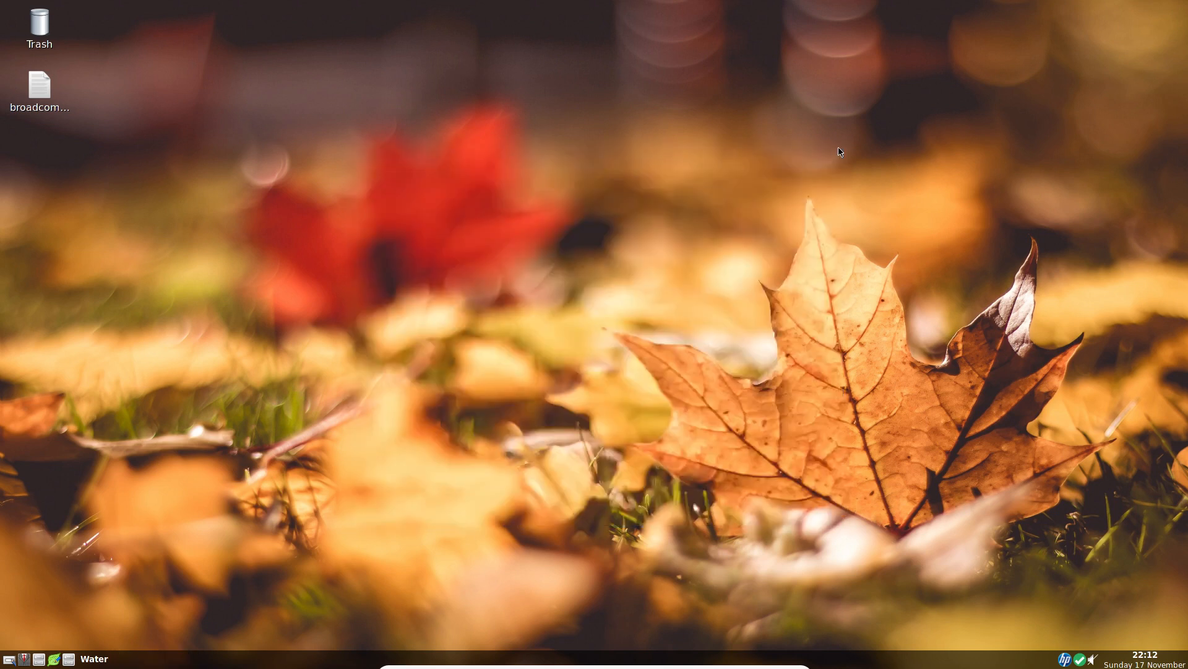
Open Desktop Preferences from the desktop menu and review its Advanced, Desktop Icons and Appearance settings.
{"action": "right_click", "coordinate": [525, 111]}
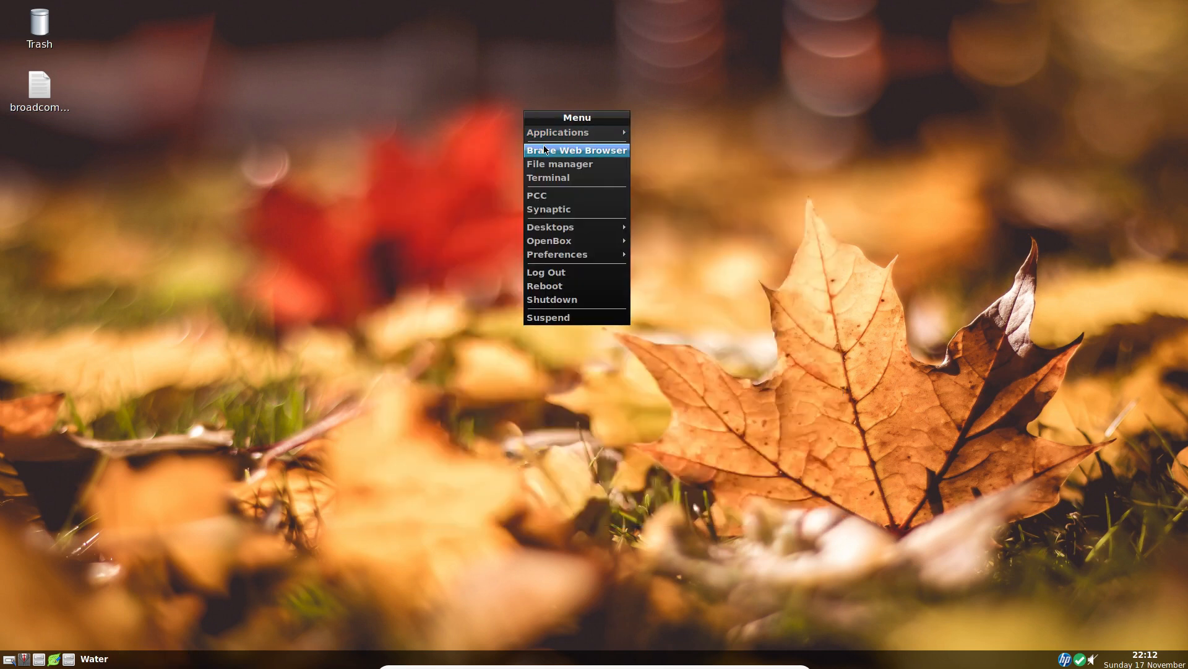
{"action": "mouse_move", "coordinate": [565, 133]}
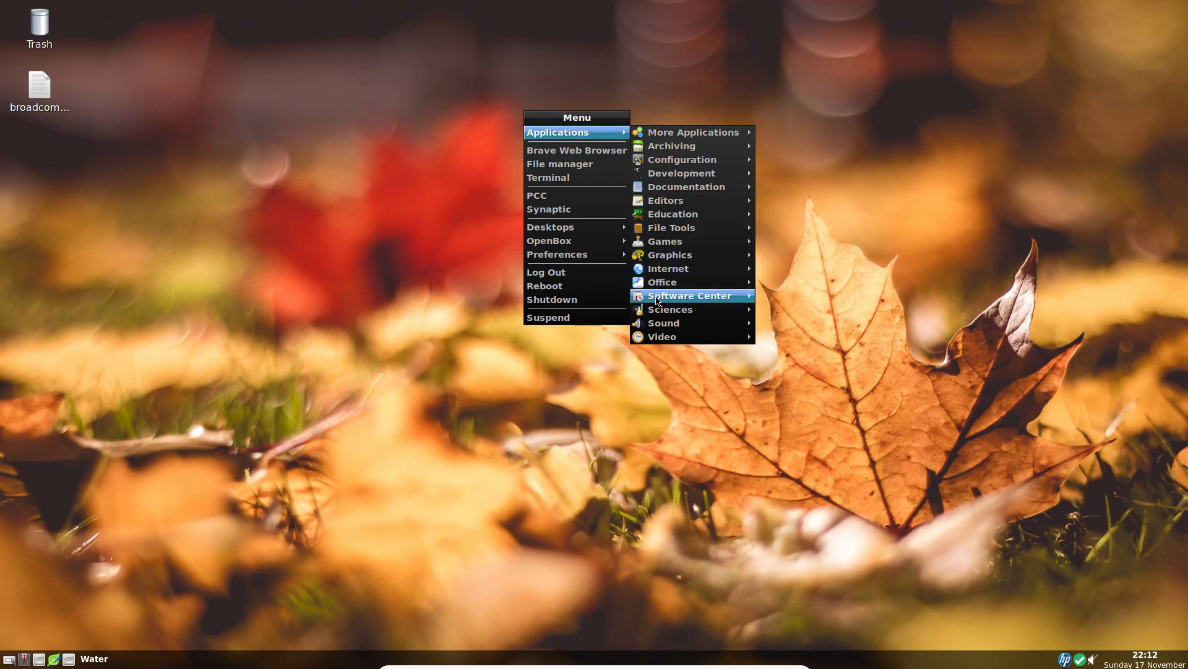
{"action": "mouse_move", "coordinate": [592, 260]}
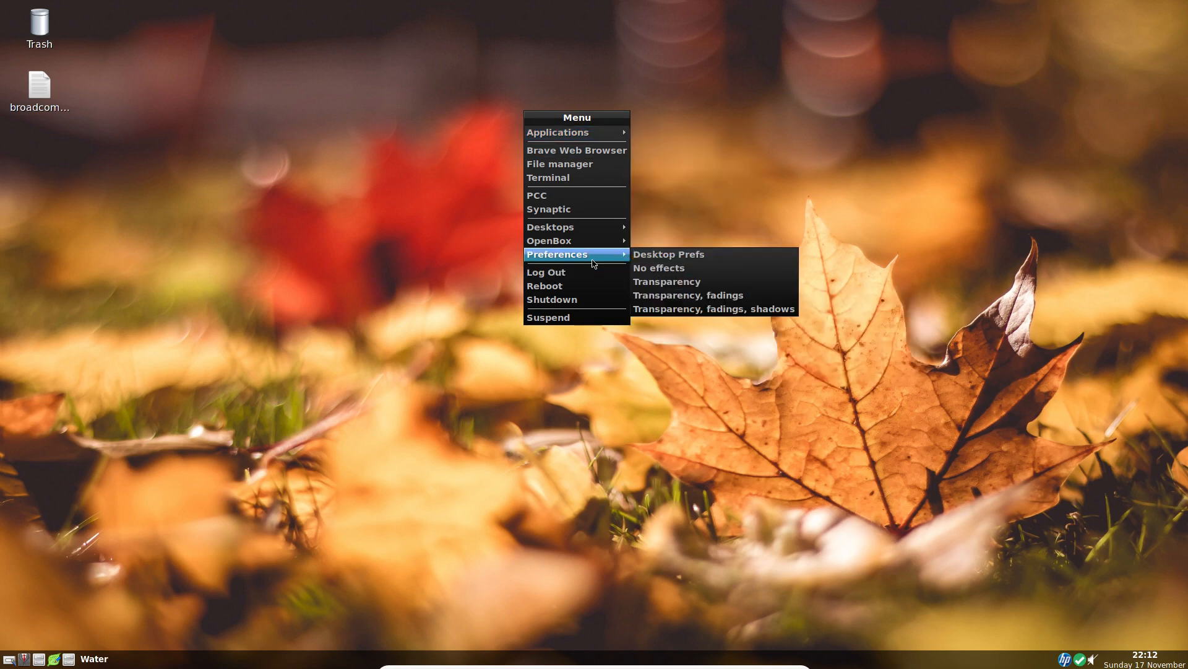
{"action": "left_click", "coordinate": [662, 259]}
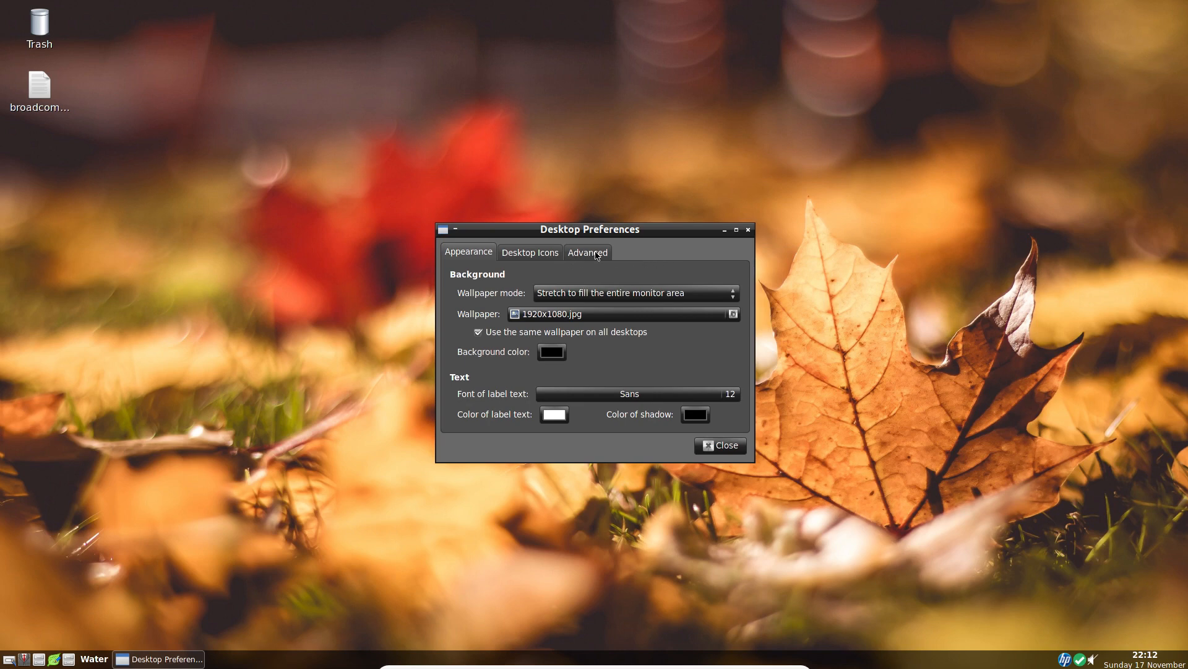
{"action": "left_click", "coordinate": [596, 256]}
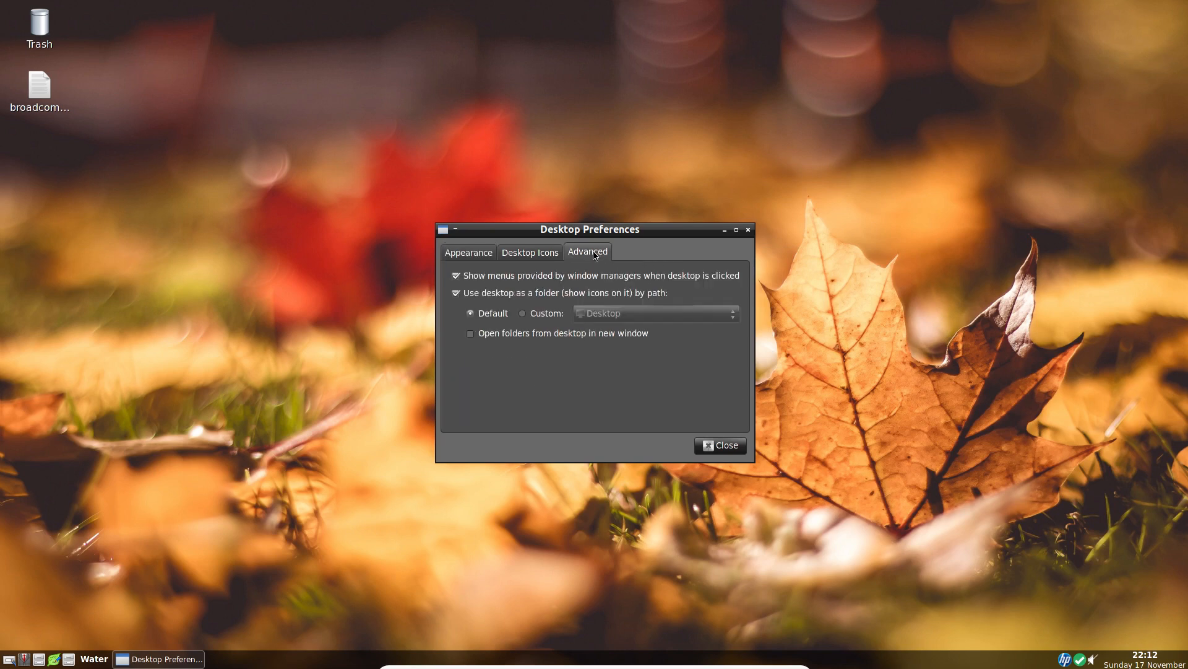
{"action": "left_click", "coordinate": [523, 259]}
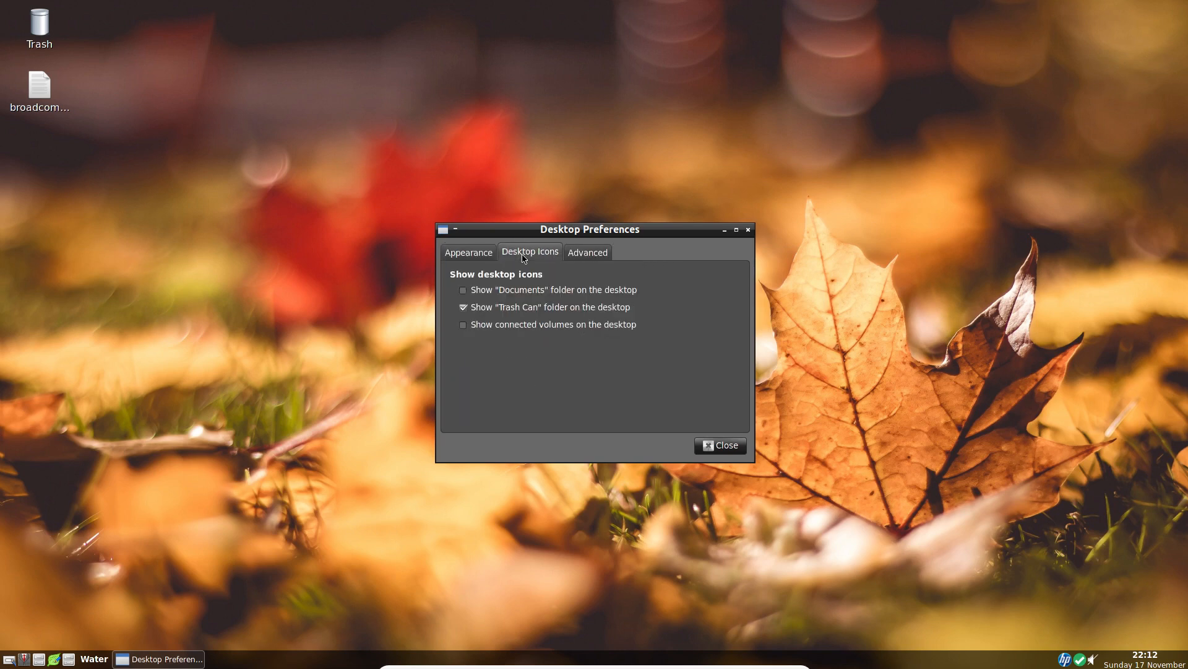
{"action": "left_click", "coordinate": [480, 258]}
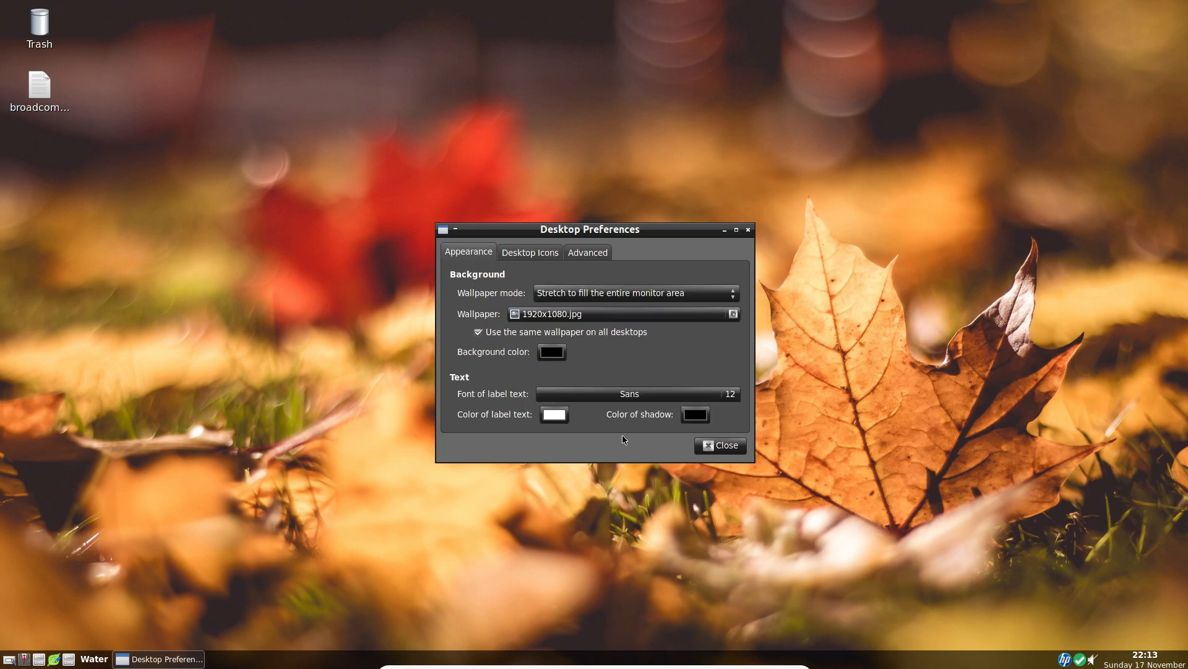
{"action": "left_click", "coordinate": [601, 395]}
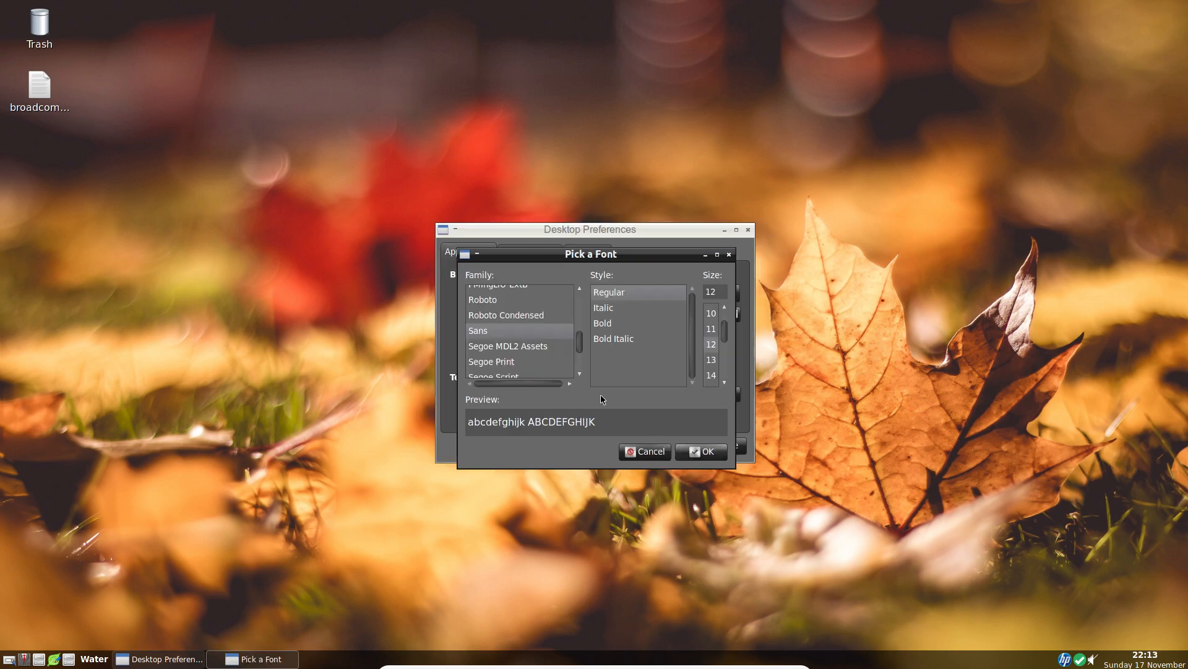
{"action": "scroll", "coordinate": [533, 332], "scroll_direction": "down", "scroll_amount": 4}
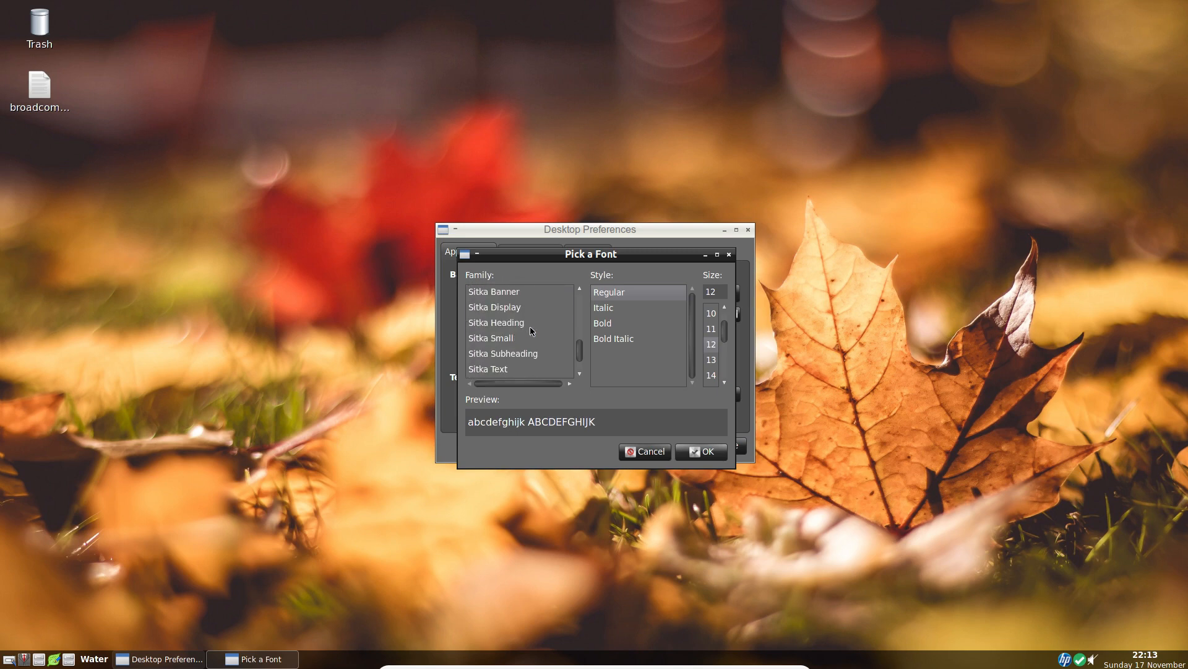
{"action": "scroll", "coordinate": [531, 331], "scroll_direction": "down", "scroll_amount": 5}
{"action": "scroll", "coordinate": [531, 331], "scroll_direction": "up", "scroll_amount": 10}
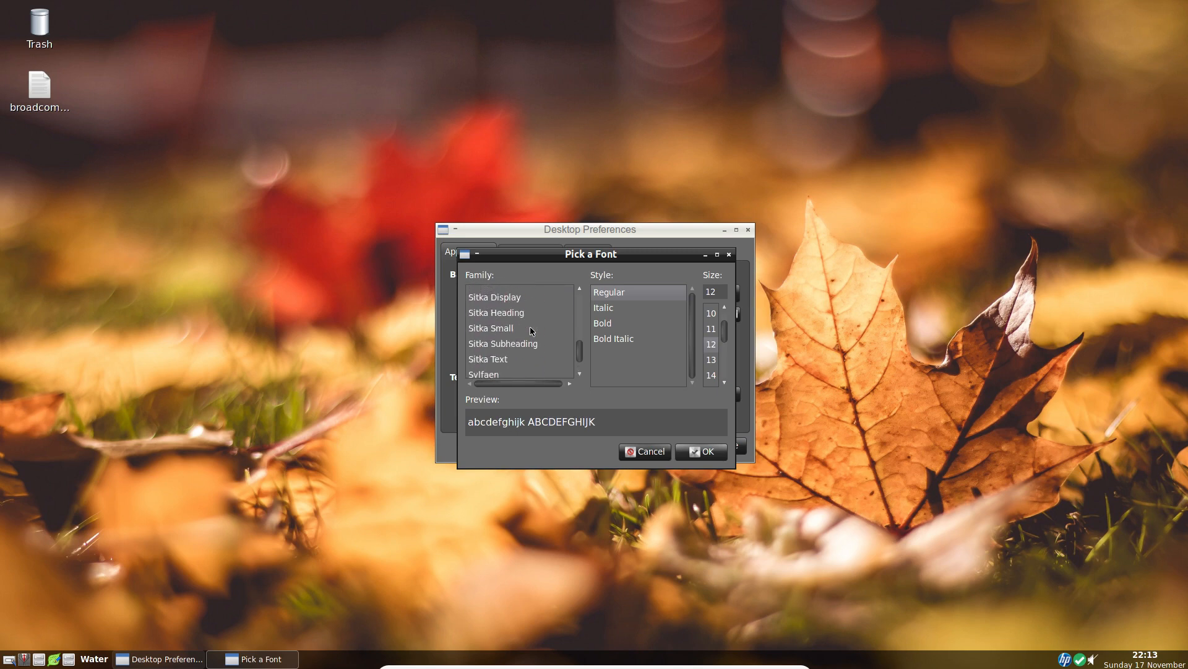
{"action": "scroll", "coordinate": [531, 331], "scroll_direction": "up", "scroll_amount": 6}
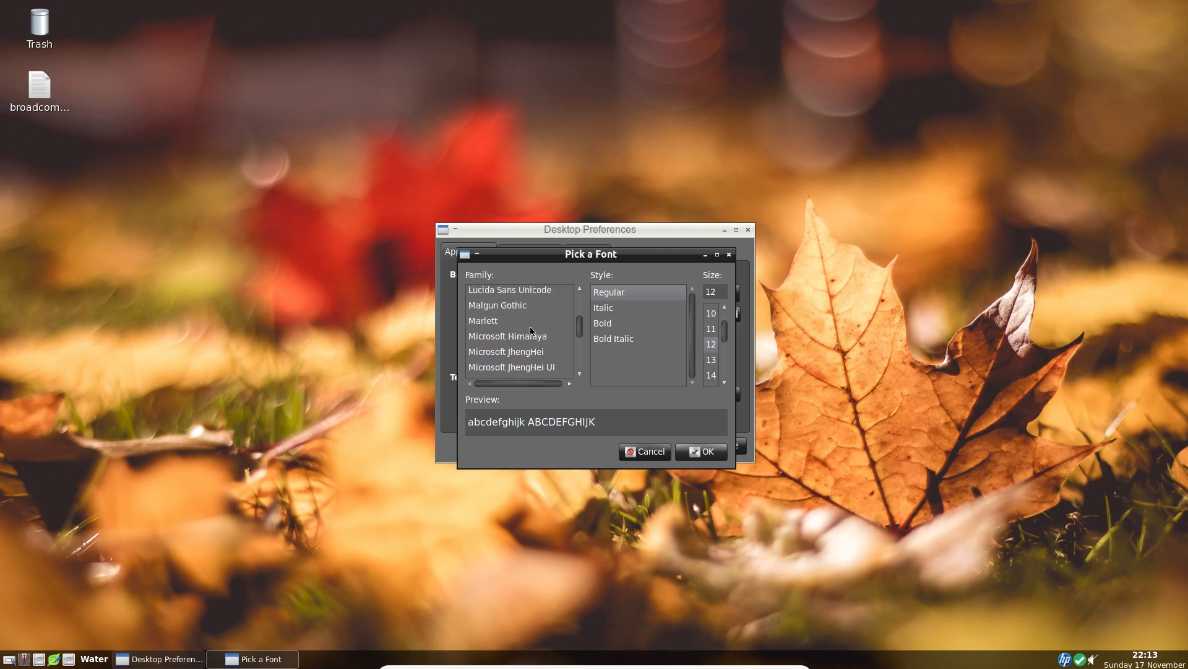
{"action": "scroll", "coordinate": [531, 331], "scroll_direction": "down", "scroll_amount": 3}
{"action": "scroll", "coordinate": [531, 332], "scroll_direction": "down", "scroll_amount": 2}
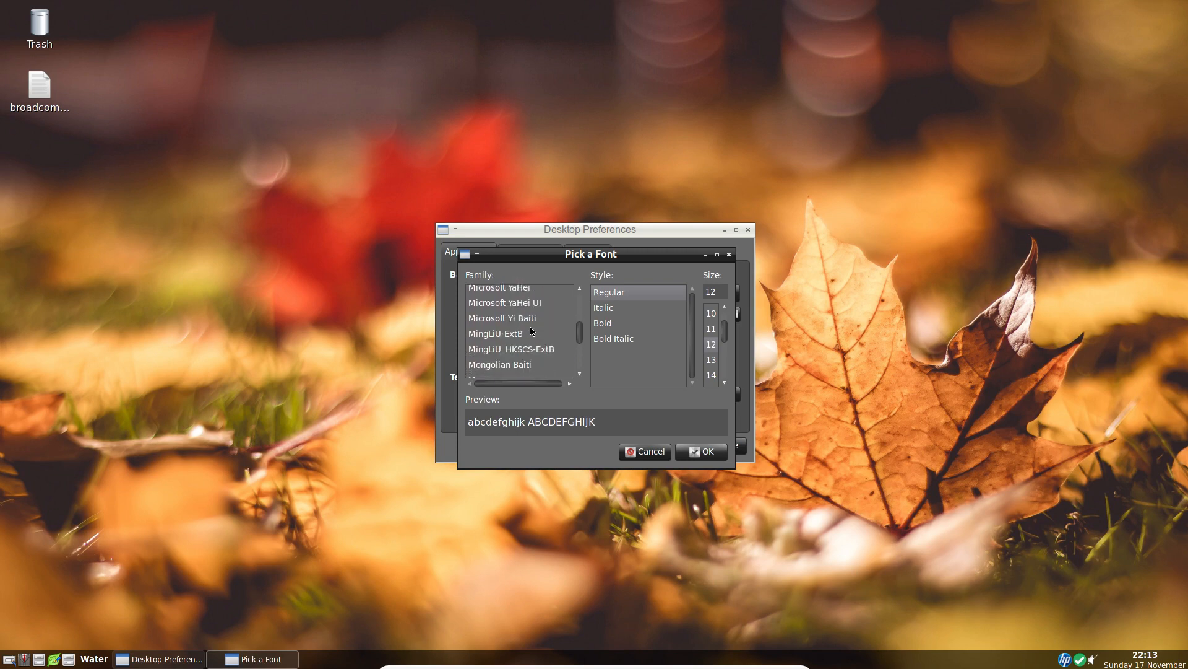
{"action": "left_click", "coordinate": [521, 367]}
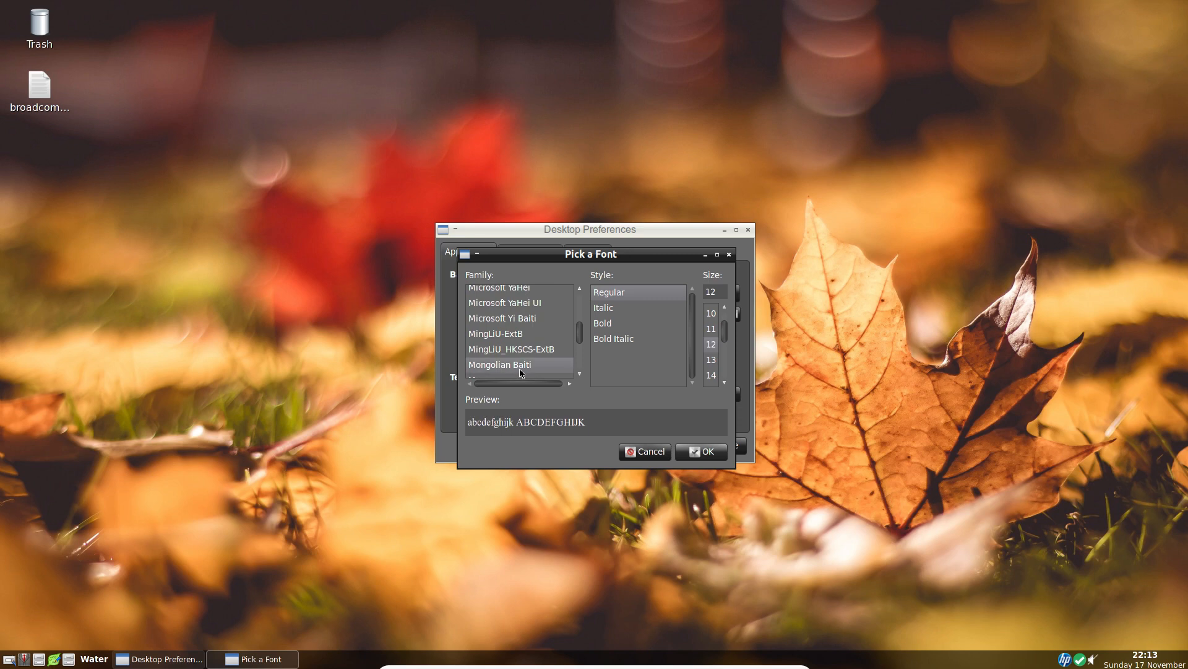
{"action": "scroll", "coordinate": [533, 365], "scroll_direction": "down", "scroll_amount": 3}
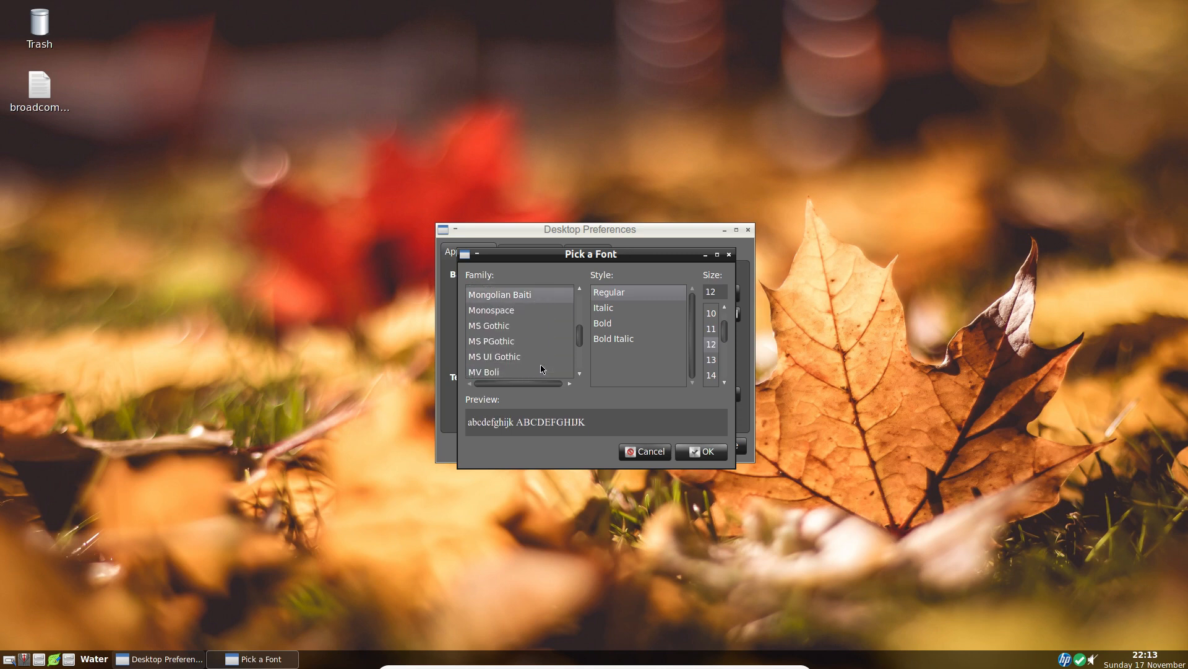
{"action": "left_click", "coordinate": [503, 328]}
{"action": "left_click", "coordinate": [504, 359]}
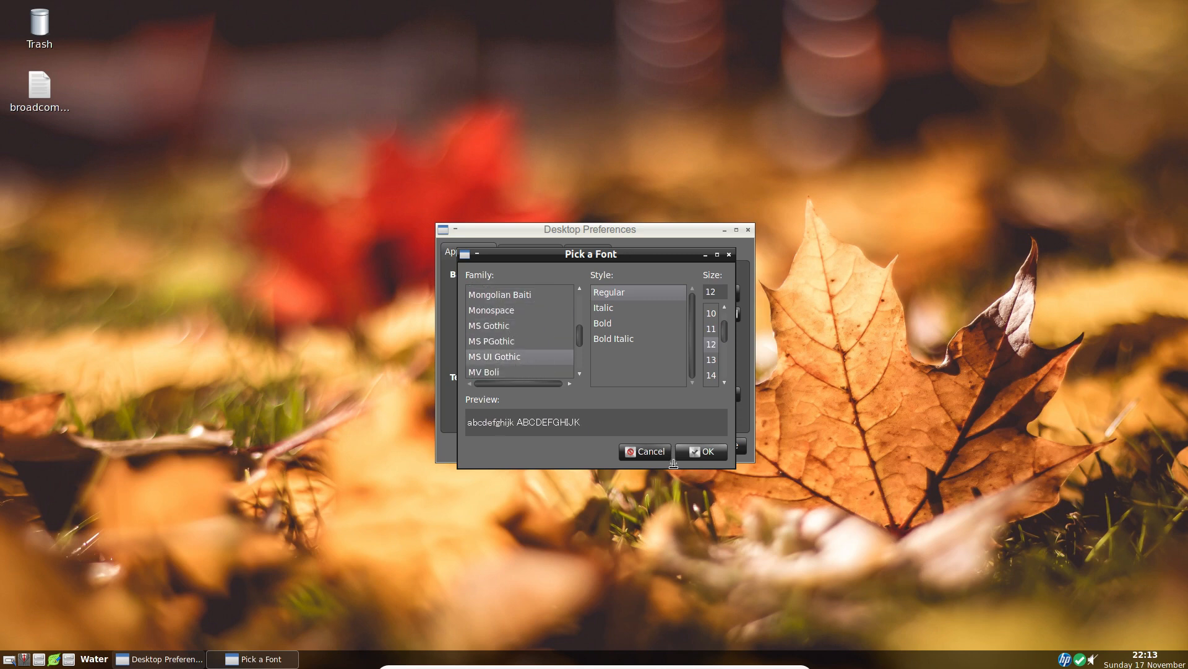
{"action": "left_click", "coordinate": [647, 452]}
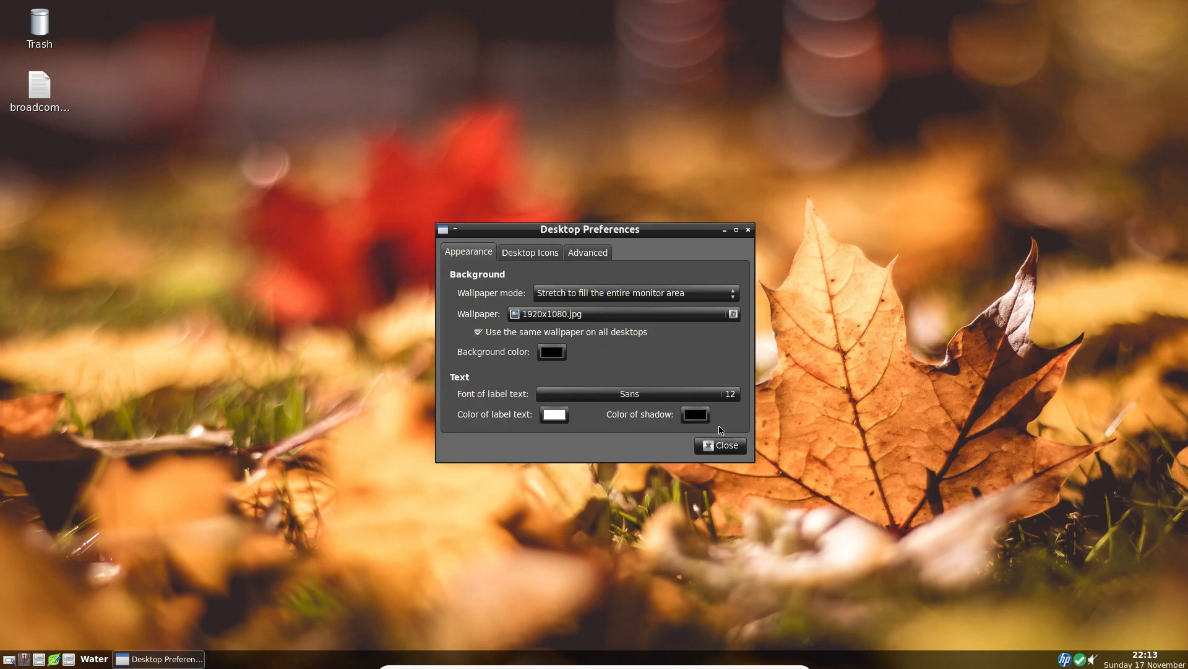
{"action": "left_click", "coordinate": [719, 446]}
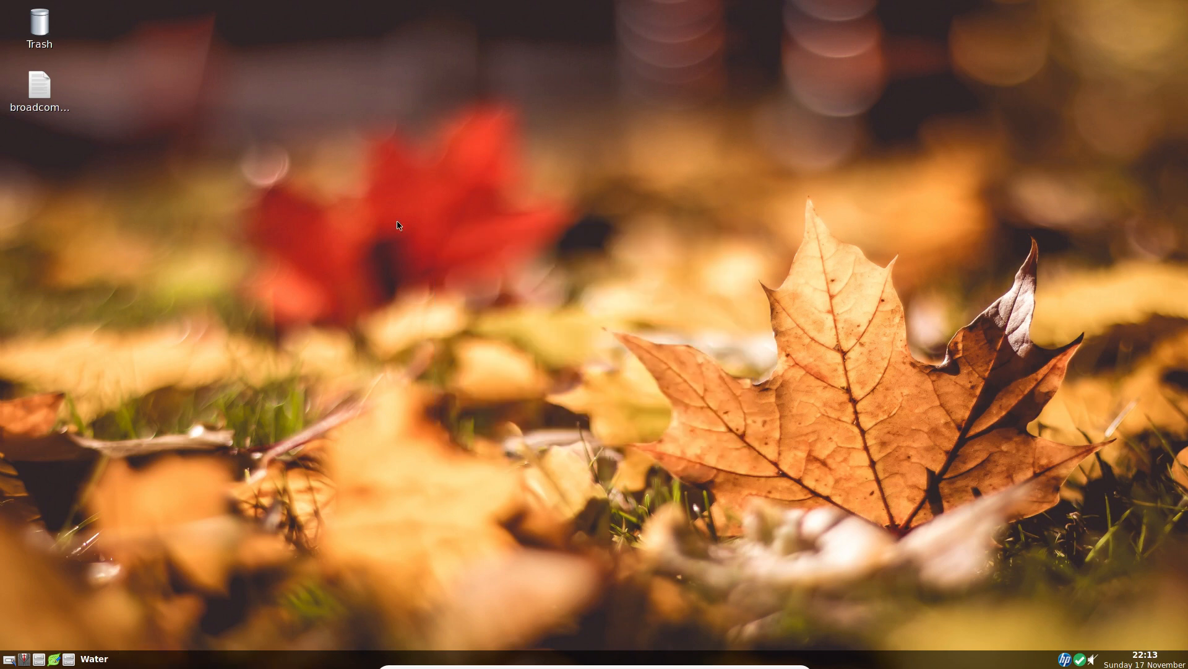
{"action": "right_click", "coordinate": [419, 119]}
{"action": "mouse_move", "coordinate": [464, 141]}
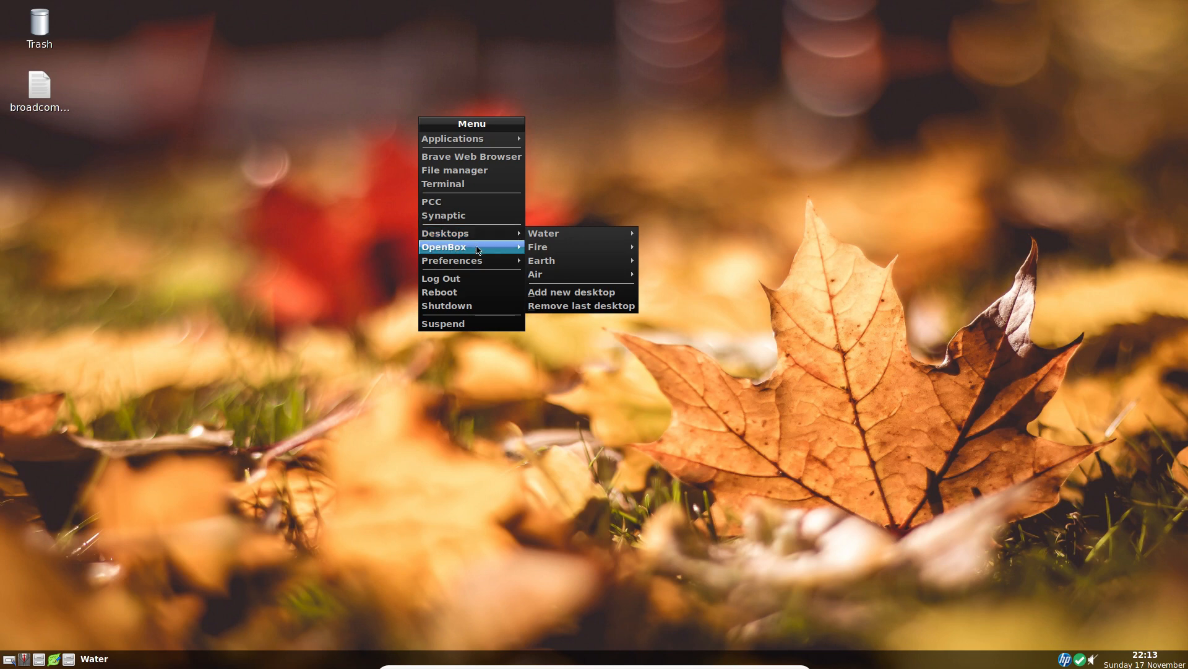
{"action": "mouse_move", "coordinate": [478, 265]}
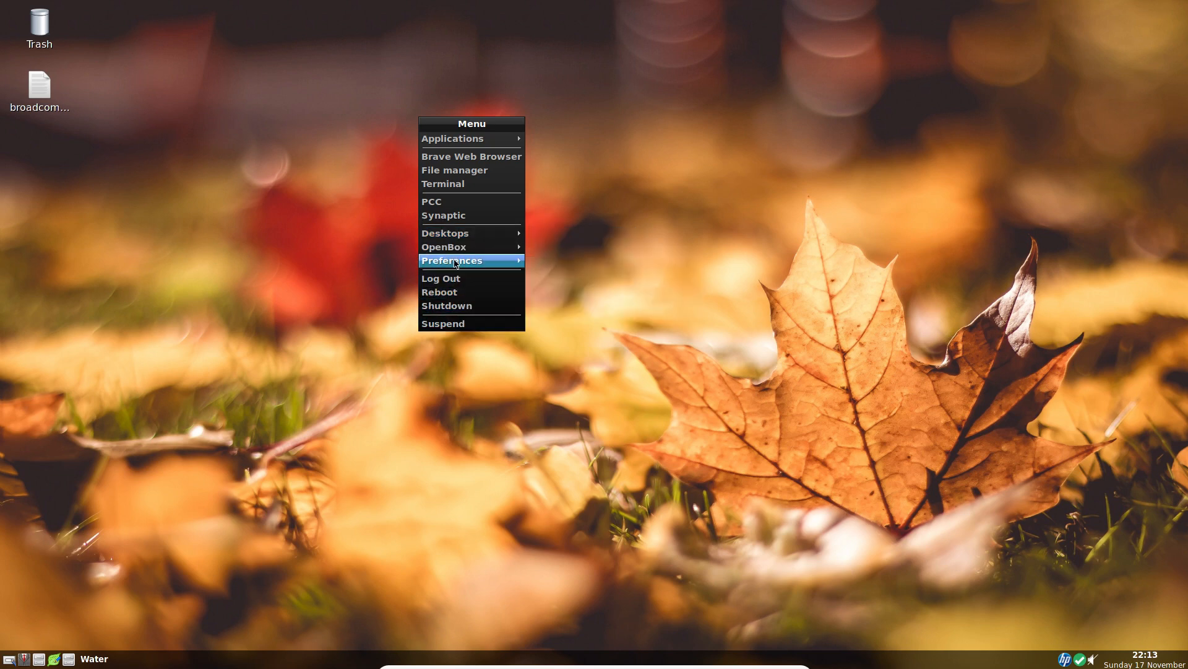
{"action": "mouse_move", "coordinate": [455, 236]}
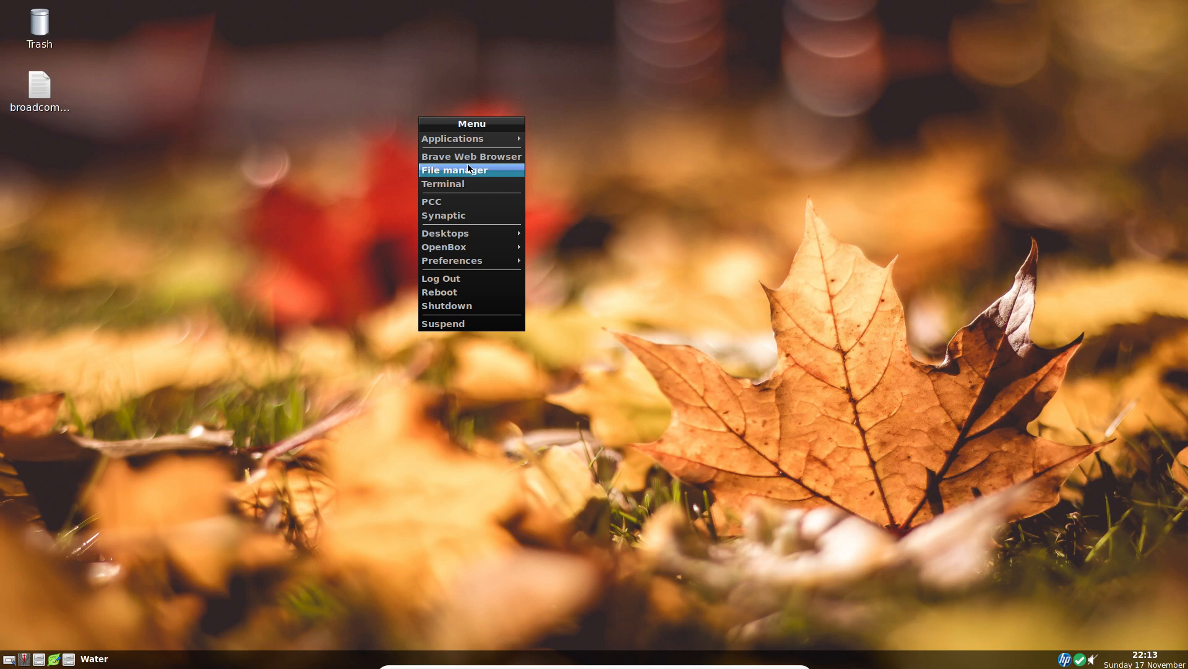
{"action": "mouse_move", "coordinate": [582, 276]}
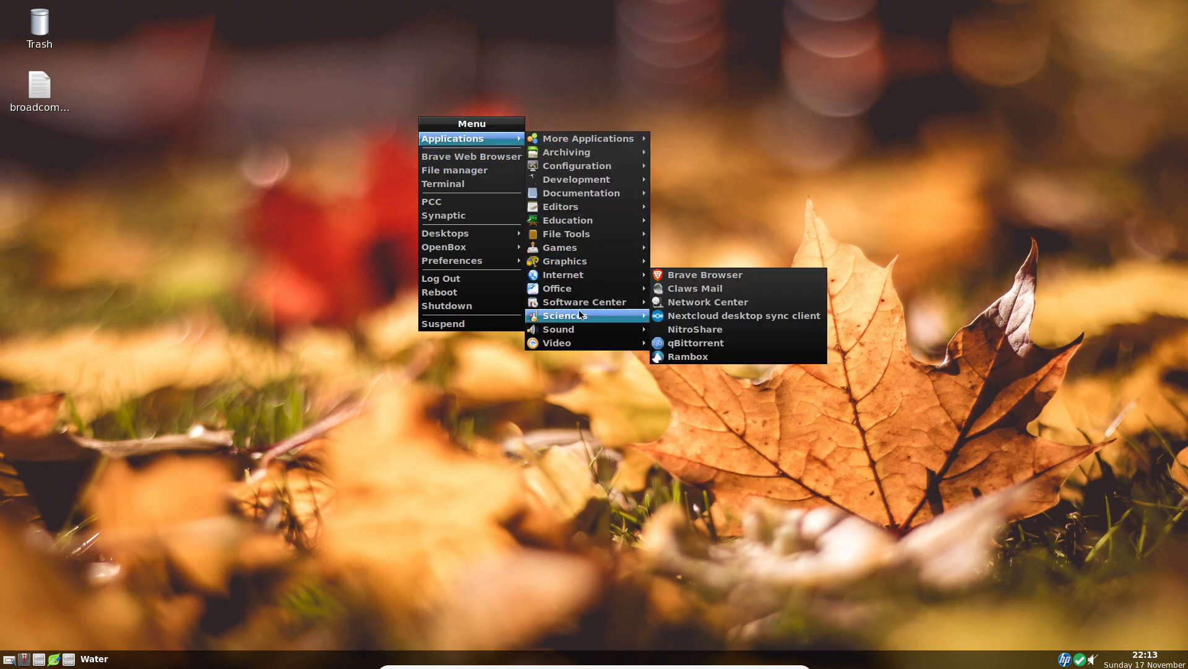
{"action": "mouse_move", "coordinate": [580, 344]}
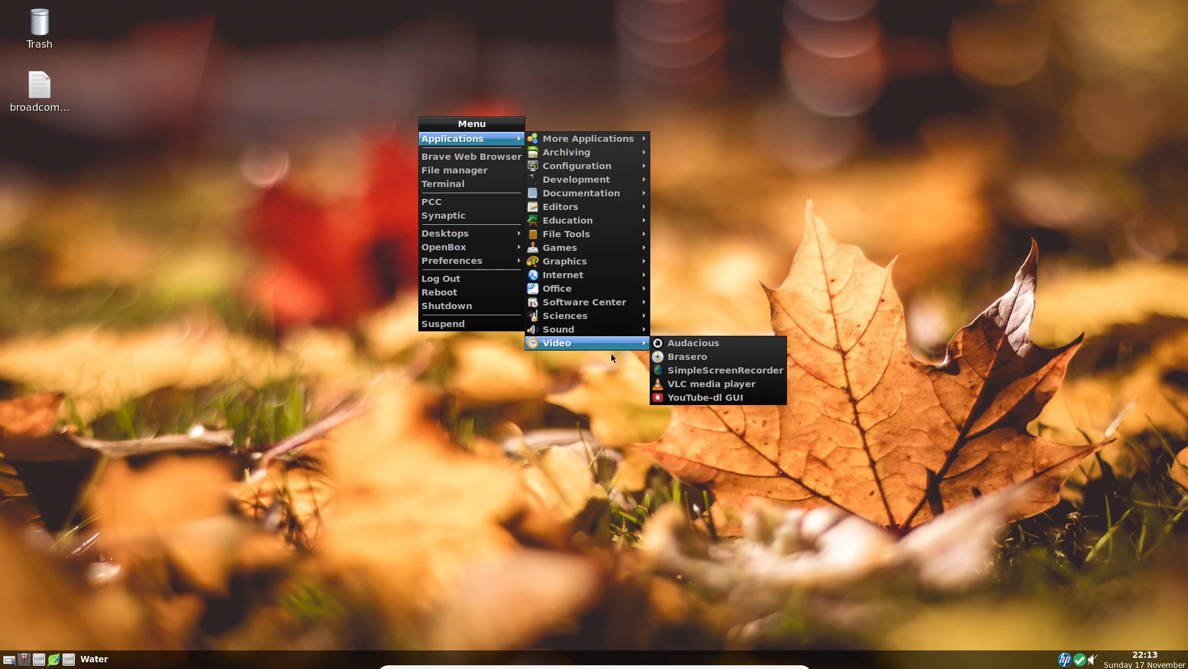
{"action": "left_click", "coordinate": [607, 410]}
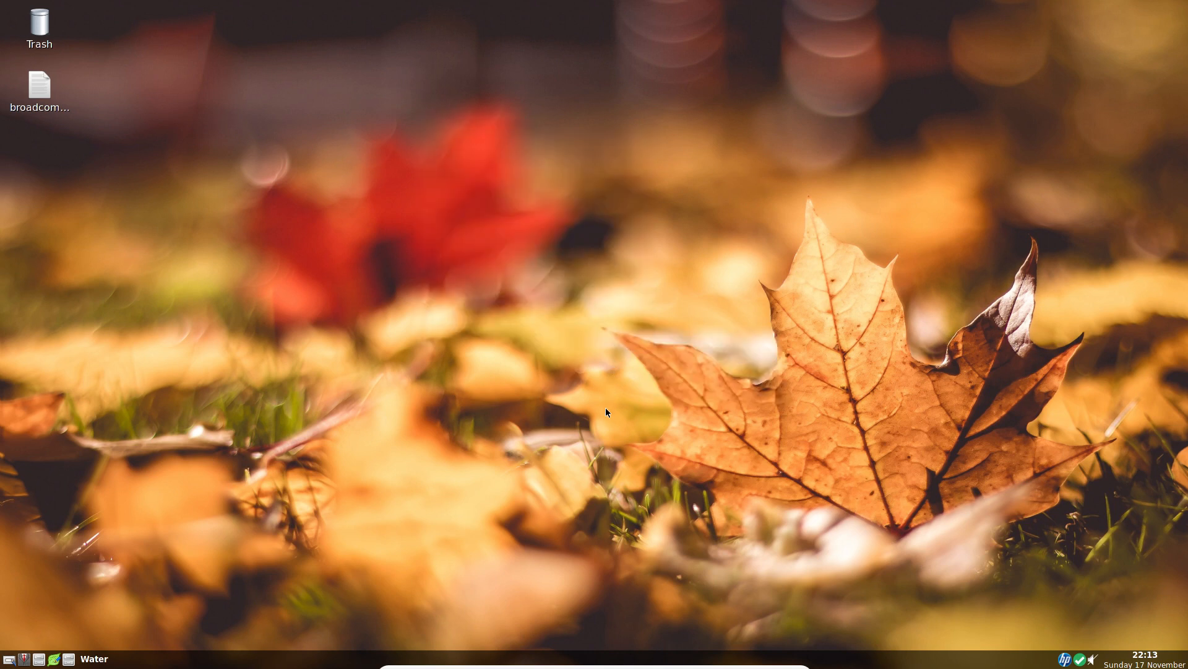